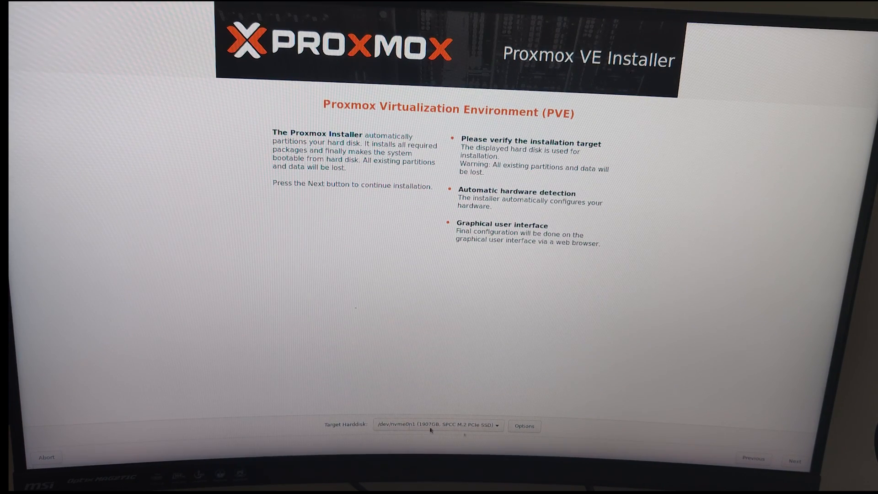
# - Accept the target disk and set the country to France
pyautogui.click(796, 462)
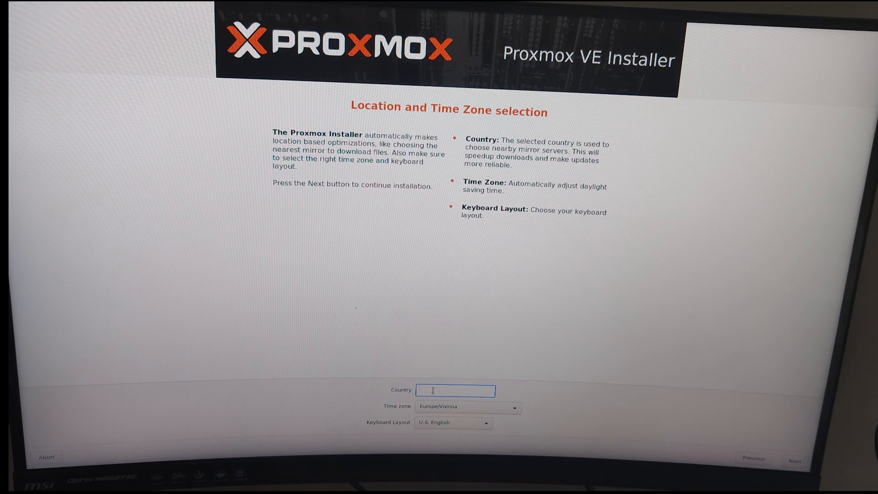
pyautogui.write('France')
pyautogui.press('Return')
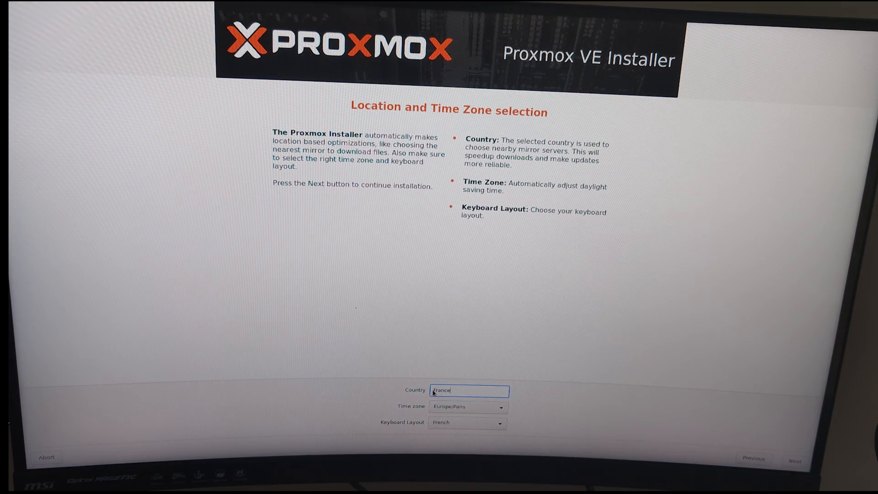
pyautogui.press('Return')
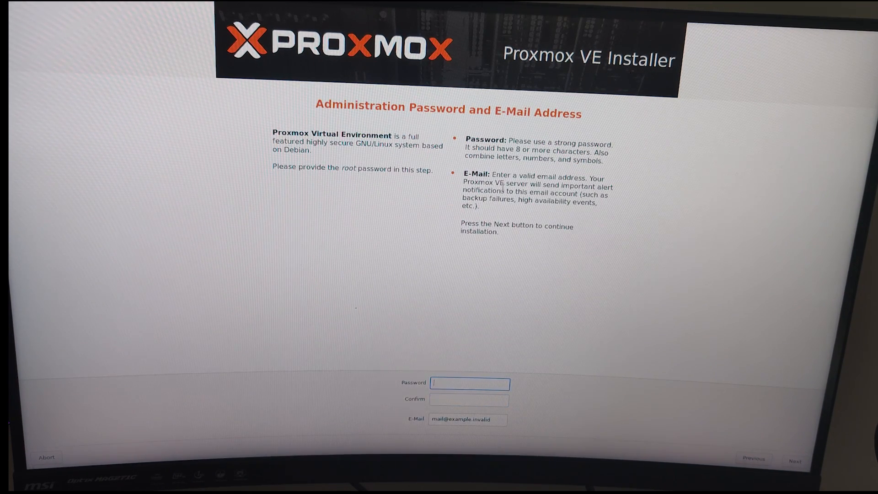
# - Enter and confirm the root password, and replace the placeholder with the admin e-mail address
pyautogui.write('●●●●●●●●●●●')
pyautogui.press('BackSpace')
pyautogui.press('BackSpace')
pyautogui.press('BackSpace')
pyautogui.press('BackSpace')
pyautogui.press('BackSpace')
pyautogui.press('BackSpace')
pyautogui.press('BackSpace')
pyautogui.press('BackSpace')
pyautogui.press('BackSpace')
pyautogui.press('BackSpace')
pyautogui.press('BackSpace')
pyautogui.write('●●●●●●●●●●●●●●●●●●')
pyautogui.press('Tab')
pyautogui.write('●●●●●●●●●●●●●●●●●●')
pyautogui.click(506, 418)
pyautogui.press('Return')
pyautogui.press('Return')
pyautogui.click(500, 417)
pyautogui.press('BackSpace')
pyautogui.press('BackSpace')
pyautogui.press('BackSpace')
pyautogui.press('BackSpace')
pyautogui.press('BackSpace')
pyautogui.press('BackSpace')
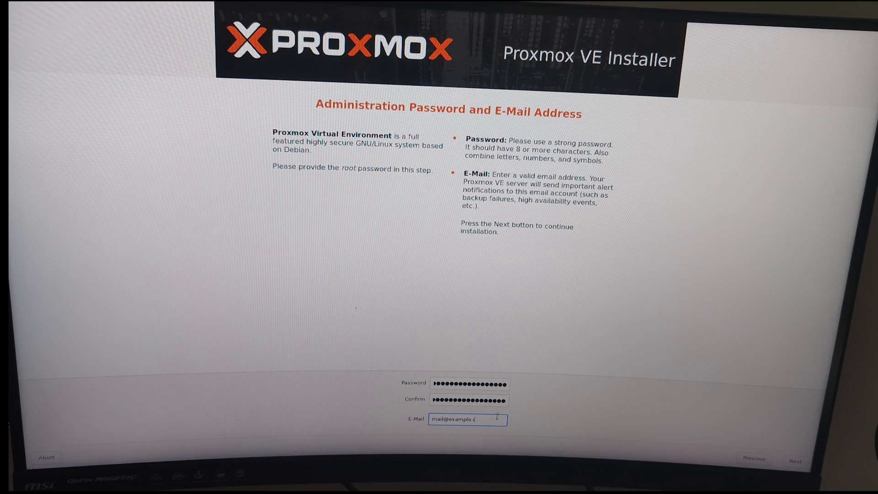
pyautogui.press('BackSpace')
pyautogui.press('BackSpace')
pyautogui.press('BackSpace')
pyautogui.press('BackSpace')
pyautogui.press('BackSpace')
pyautogui.press('BackSpace')
pyautogui.press('BackSpace')
pyautogui.press('BackSpace')
pyautogui.press('BackSpace')
pyautogui.press('BackSpace')
pyautogui.press('BackSpace')
pyautogui.press('BackSpace')
pyautogui.press('BackSpace')
pyautogui.press('BackSpace')
pyautogui.click(795, 461)
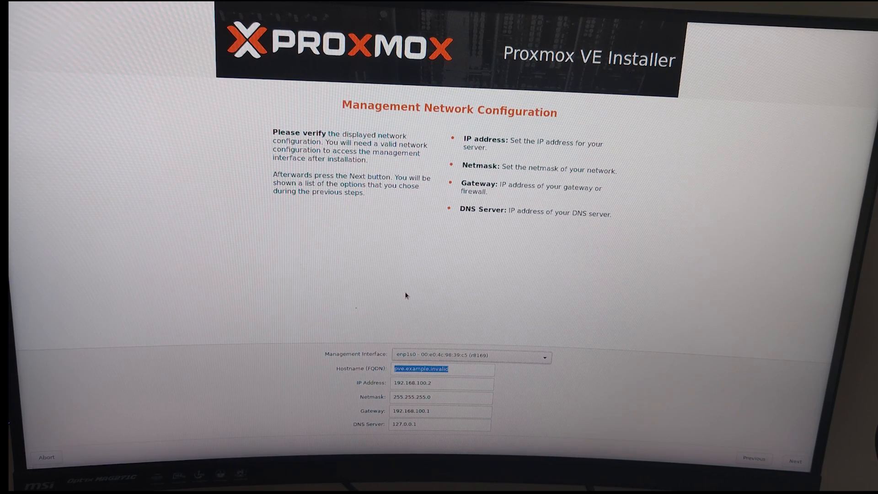
# - Choose enx000ec650464d as management interface, hostname Asgard, IP 172.16.0.150
pyautogui.click(471, 355)
pyautogui.click(471, 366)
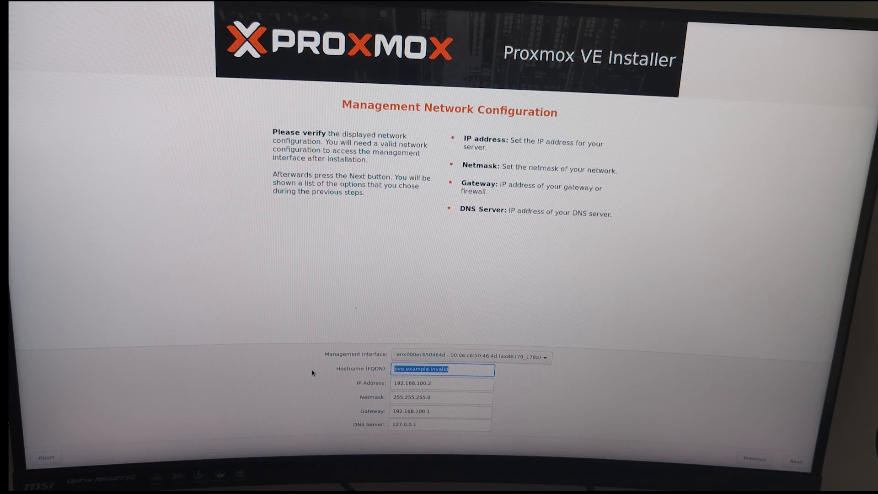
pyautogui.write('Asgard')
pyautogui.press('Tab')
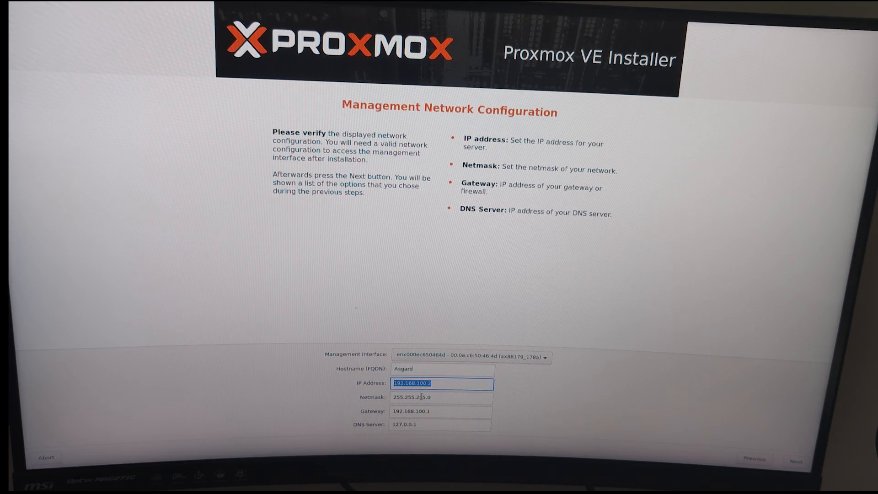
pyautogui.write('172.16.0.150')
# - Set gateway and DNS to 172.16.0.254 and correct the hostname to Asgard.local
pyautogui.press('Tab')
pyautogui.press('Tab')
pyautogui.write('172.16.0.254')
pyautogui.press('Tab')
pyautogui.press('BackSpace')
pyautogui.write('9.9.9172.16.0.254')
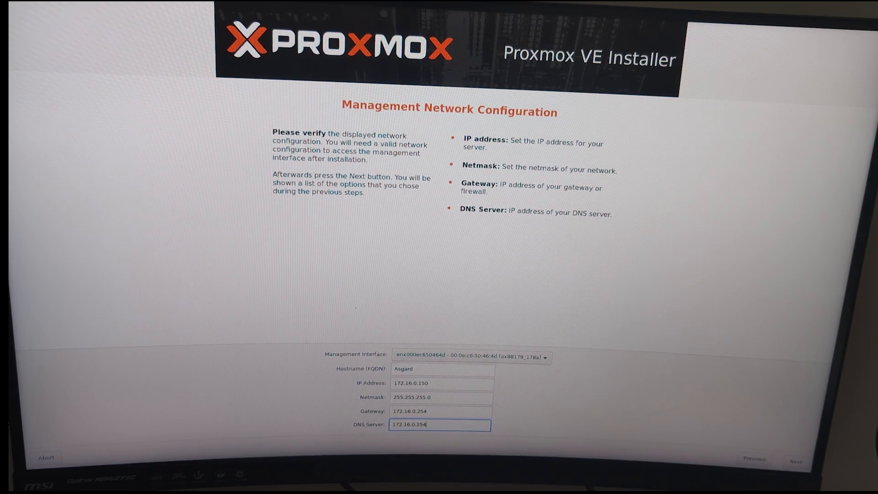
pyautogui.press('Return')
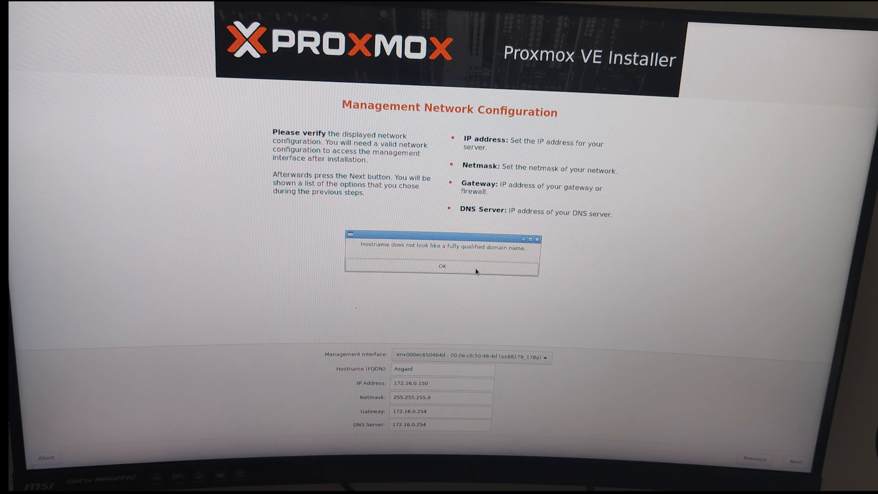
pyautogui.click(476, 271)
pyautogui.write('.local')
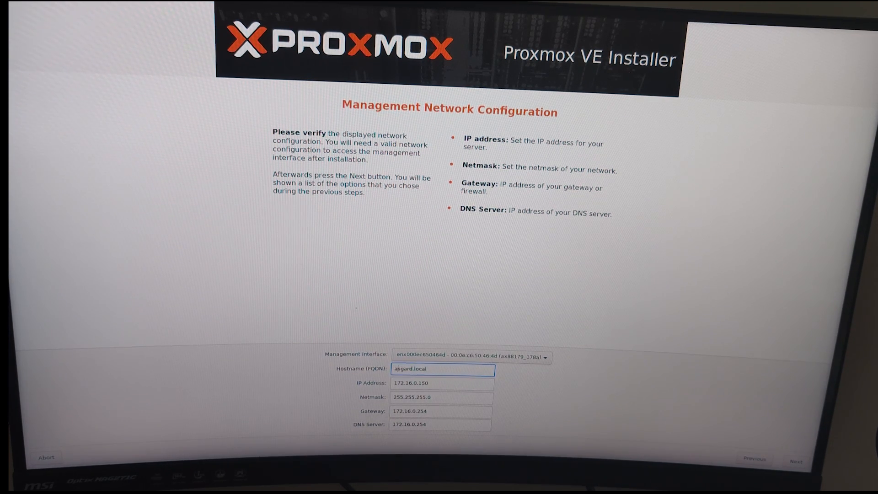
pyautogui.press('Return')
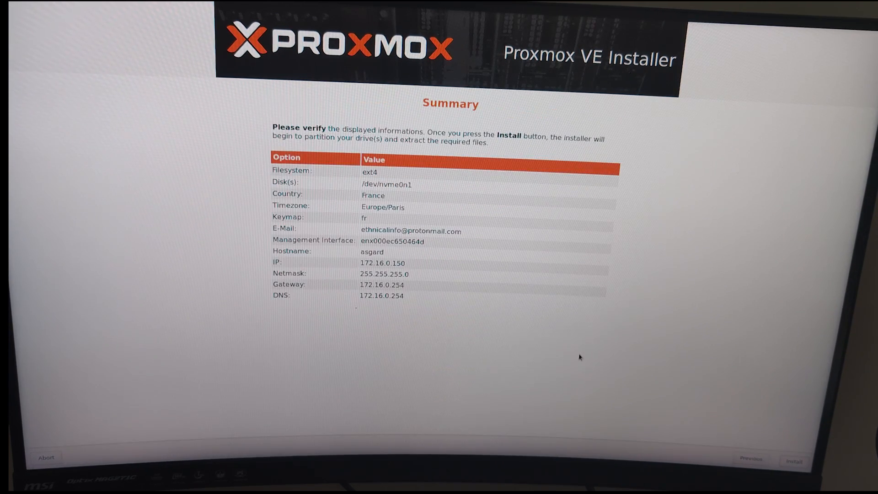
# - Start the Proxmox VE installation from the Summary page
pyautogui.click(796, 461)
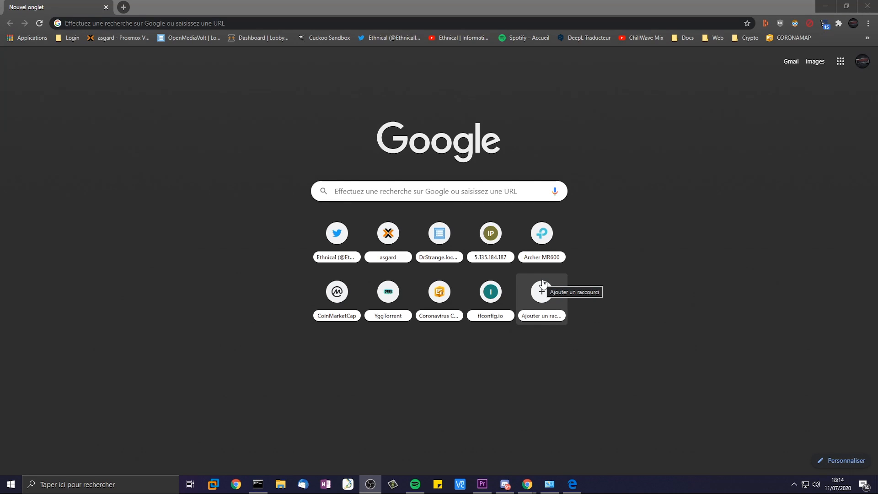
# - Open the advanced TCP/IP settings of the Ethernet adapter's IPv4 properties
pyautogui.rightClick(807, 484)
pyautogui.click(800, 474)
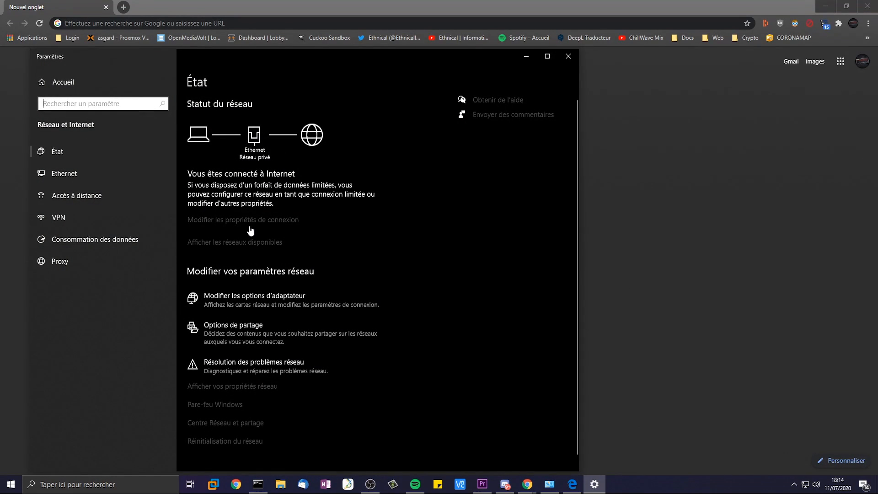
pyautogui.click(247, 303)
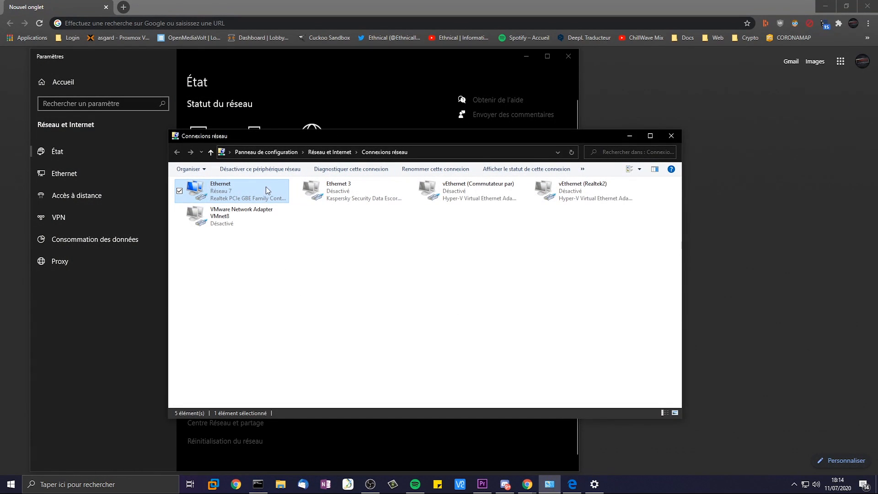
pyautogui.rightClick(222, 193)
pyautogui.click(175, 280)
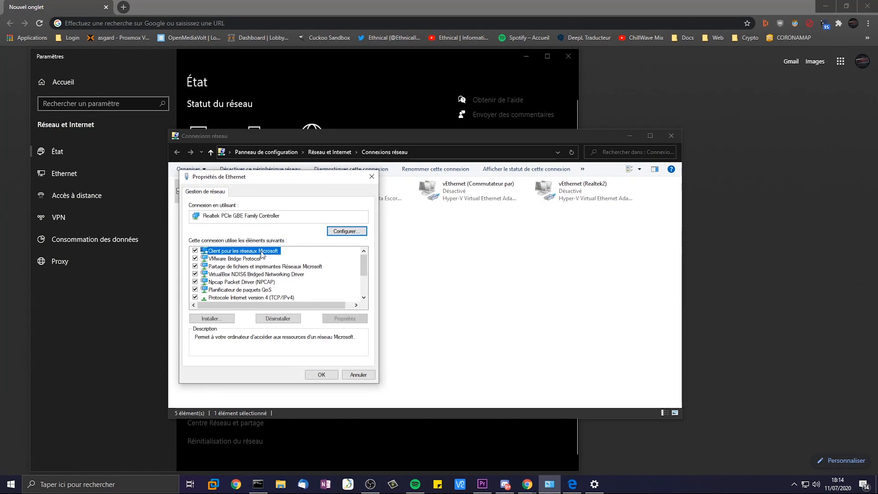
pyautogui.doubleClick(249, 297)
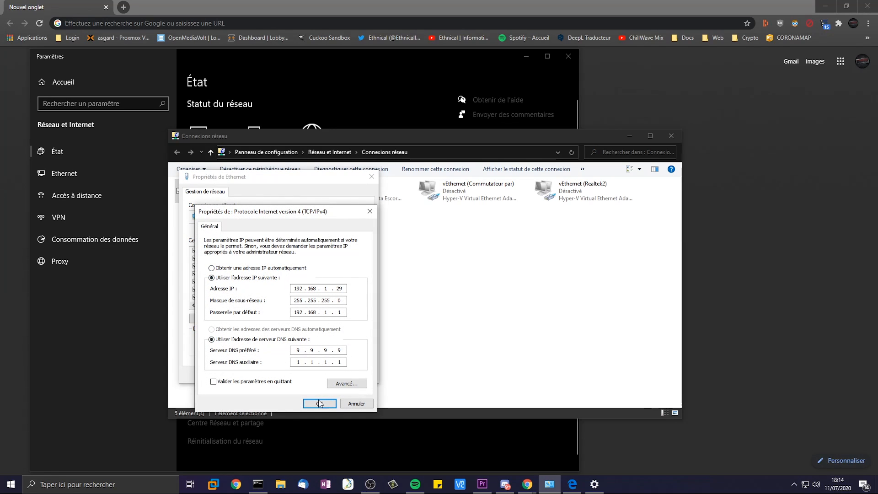
pyautogui.click(347, 383)
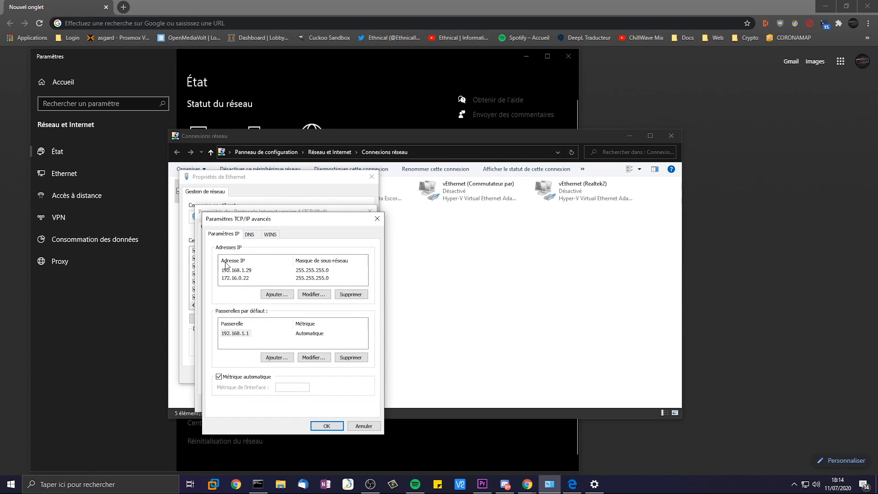
# - Review the 172.16.0.22, 192.168.1.29 and 192.168.1.1 entries, then bring up HomeLAB.pdf
pyautogui.click(237, 278)
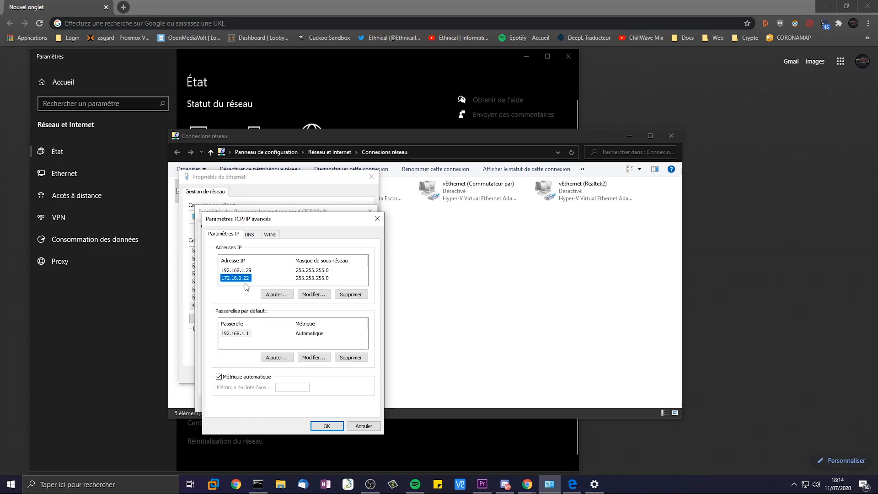
pyautogui.click(313, 281)
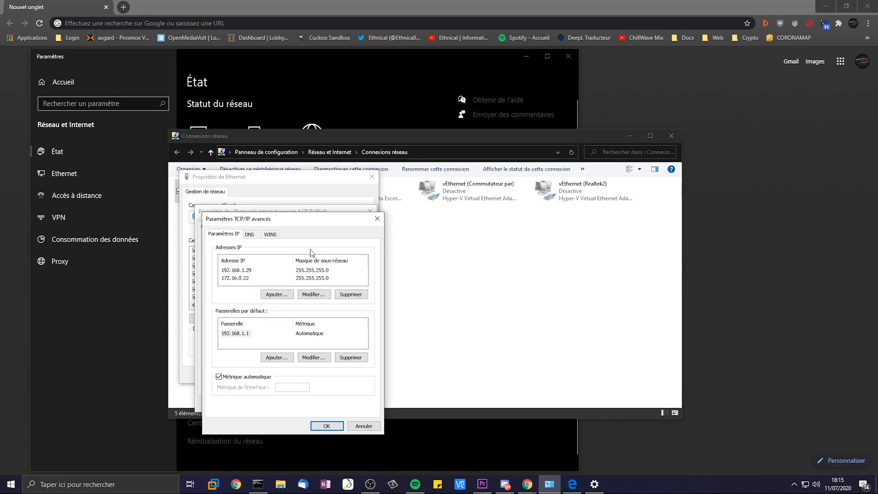
pyautogui.click(237, 270)
pyautogui.click(239, 335)
pyautogui.click(246, 269)
pyautogui.click(240, 333)
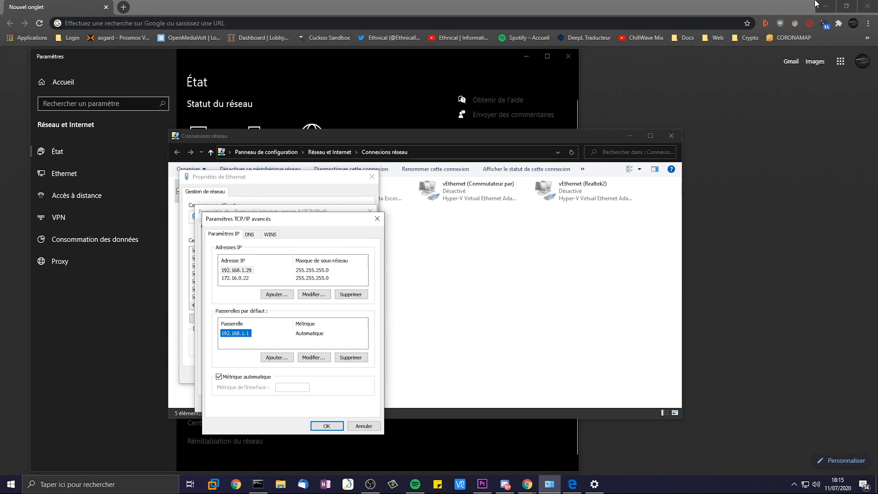
pyautogui.moveTo(877, 27); pyautogui.dragTo(640, 0)
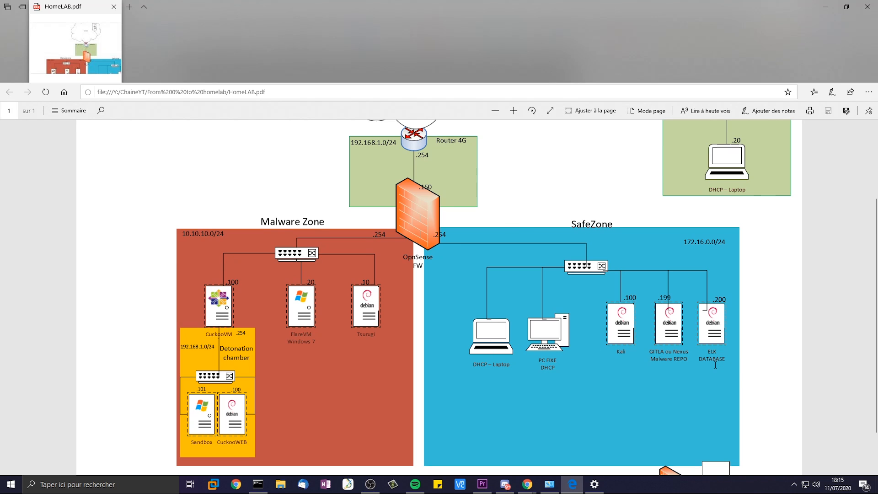
# - Move the HomeLAB.pdf window aside and reselect the 172.16.0.22 address entry
pyautogui.moveTo(524, 11); pyautogui.dragTo(523, 0)
pyautogui.click(234, 278)
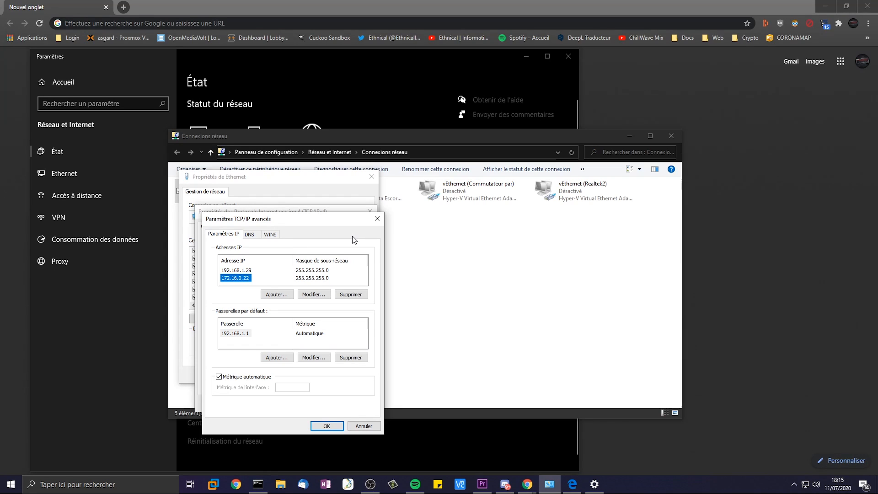
# - Close the adapter dialogs, run ipconfig in Command Prompt and copy 192.168.1.29
pyautogui.click(378, 221)
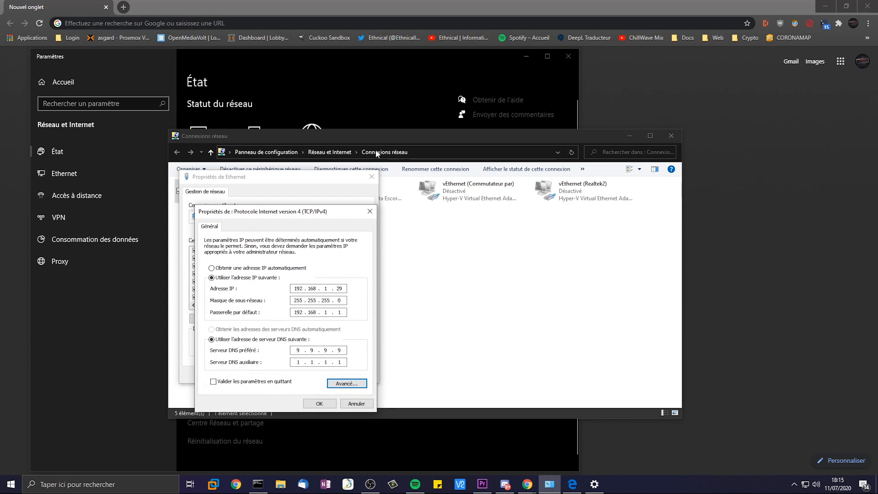
pyautogui.click(370, 211)
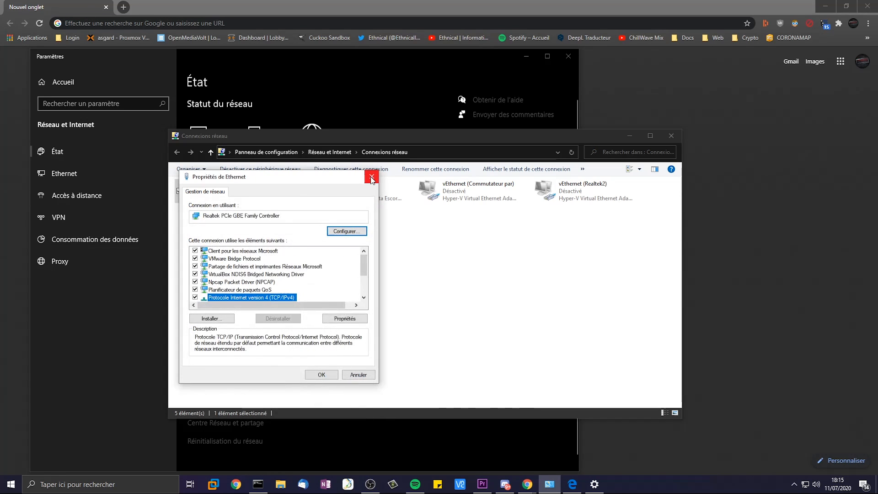
pyautogui.click(371, 177)
pyautogui.press('super+r')
pyautogui.press('Return')
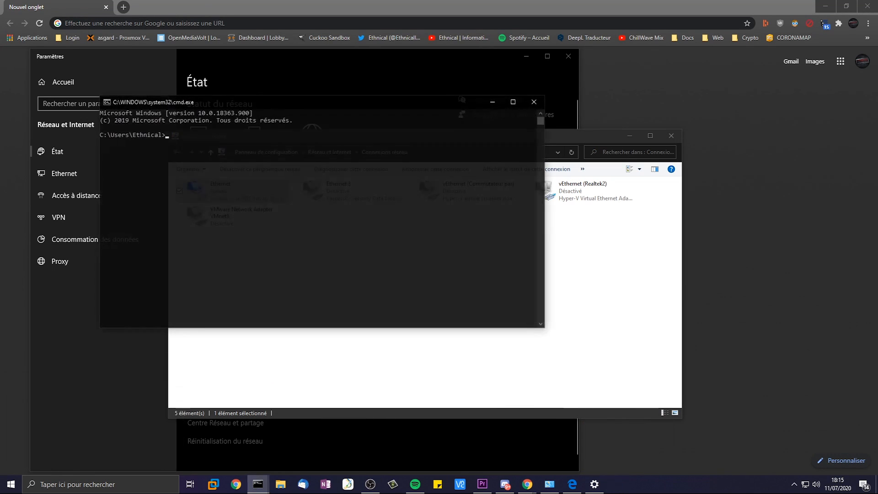
pyautogui.write('ip')
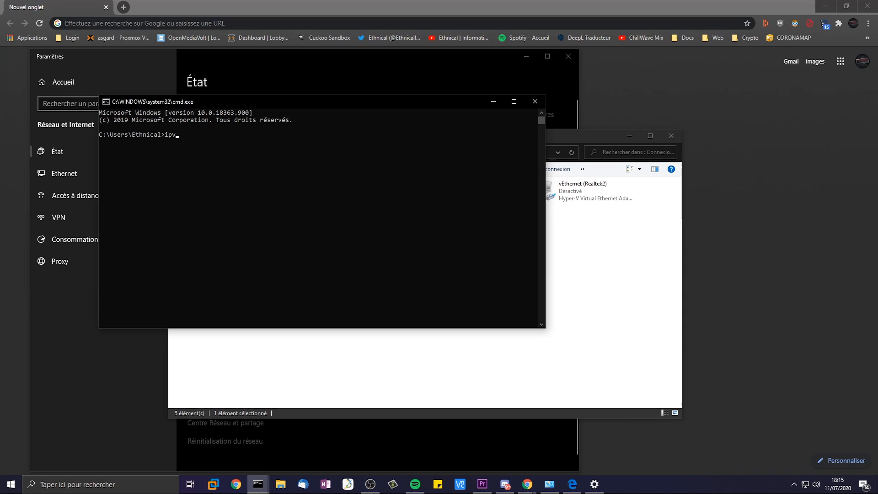
pyautogui.write('config')
pyautogui.press('Return')
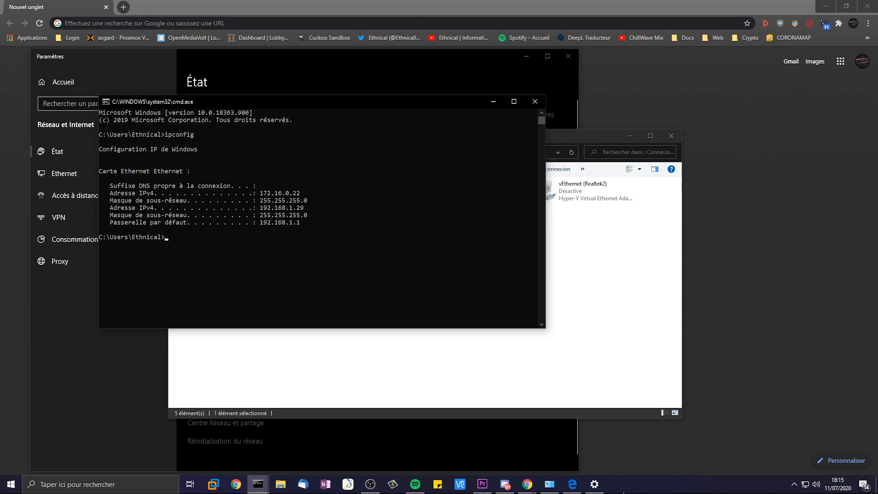
pyautogui.moveTo(258, 207); pyautogui.dragTo(311, 208)
pyautogui.hotkey('ctrl', 'c')
# - Ping 172.16.0.150 and 172.16.0.200, then bring the HomeLAB diagram forward
pyautogui.write('ping 172.16.0.1')
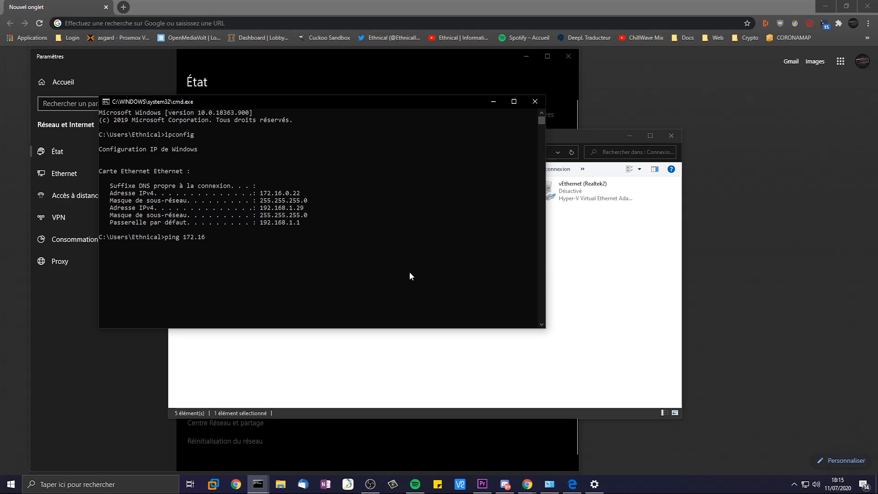
pyautogui.press('Return')
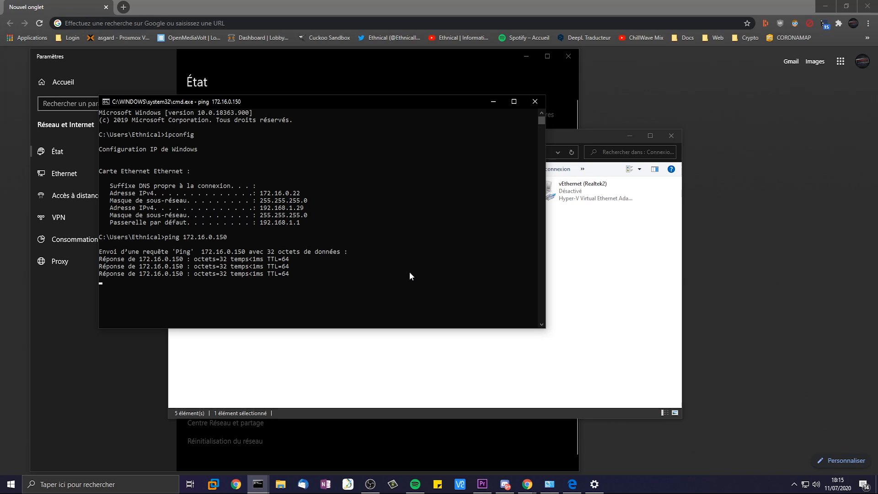
pyautogui.hotkey('ctrl', 'c')
pyautogui.press('Up')
pyautogui.press('BackSpace')
pyautogui.press('BackSpace')
pyautogui.press('BackSpace')
pyautogui.write('200')
pyautogui.press('Return')
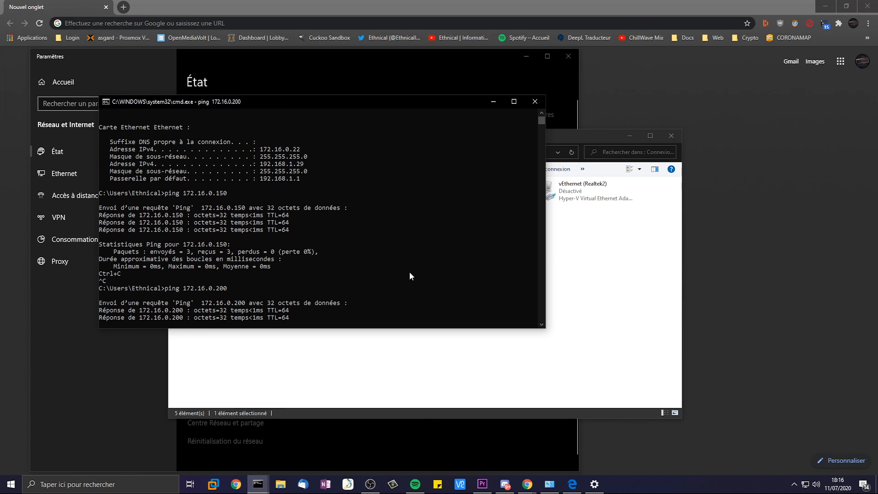
pyautogui.hotkey('ctrl', 'c')
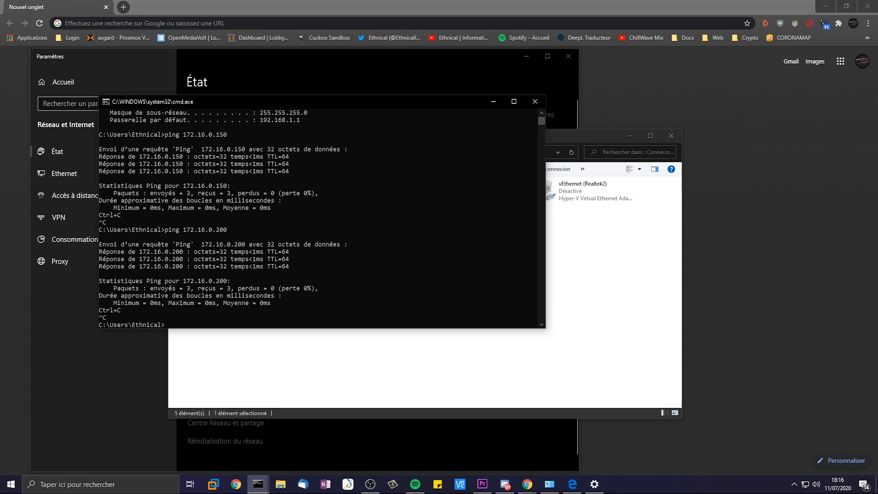
pyautogui.click(572, 484)
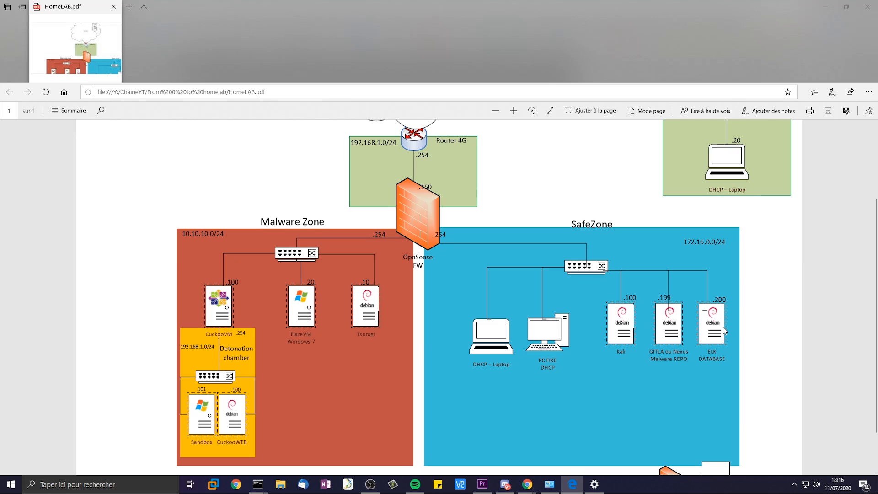
# - Un-maximize the HomeLAB.pdf window and move it onto the other monitor
pyautogui.moveTo(476, 4); pyautogui.dragTo(535, 18)
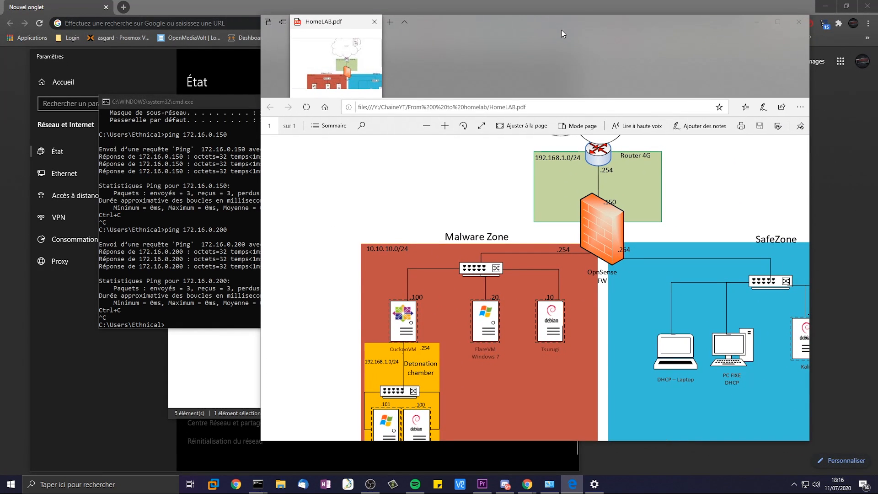
pyautogui.moveTo(556, 29); pyautogui.dragTo(0, 29)
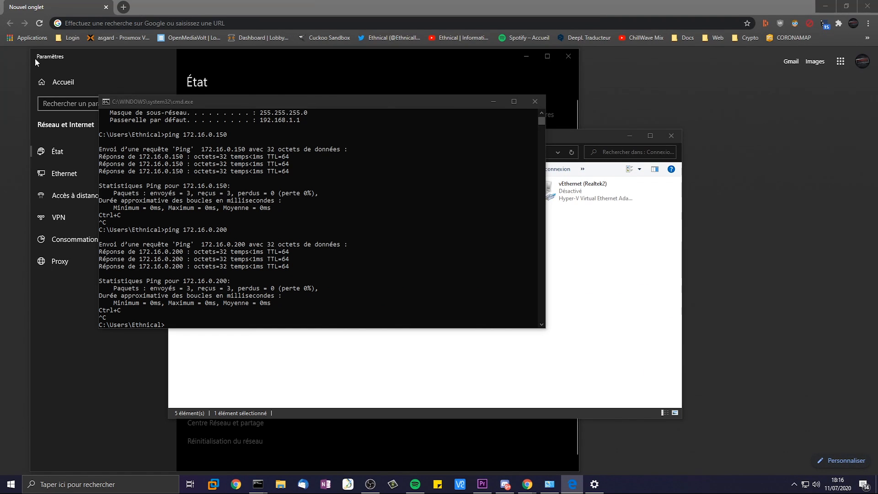
pyautogui.click(138, 23)
# - Try 172.16.0.200:5601, then open the Proxmox web interface at 172.16.0.150:8006
pyautogui.write('1')
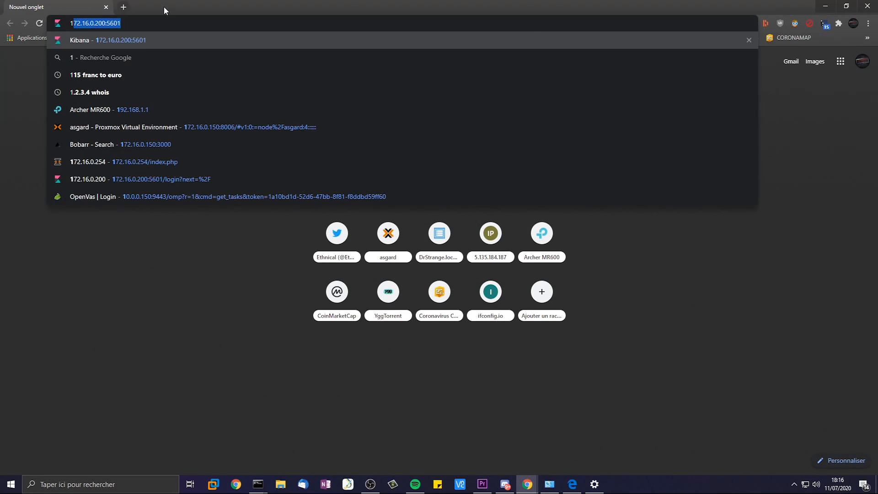
pyautogui.press('Return')
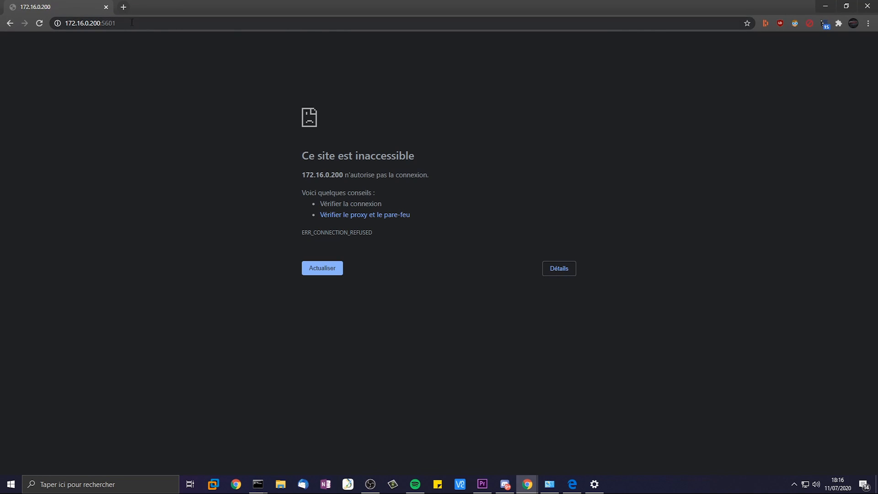
pyautogui.click(131, 22)
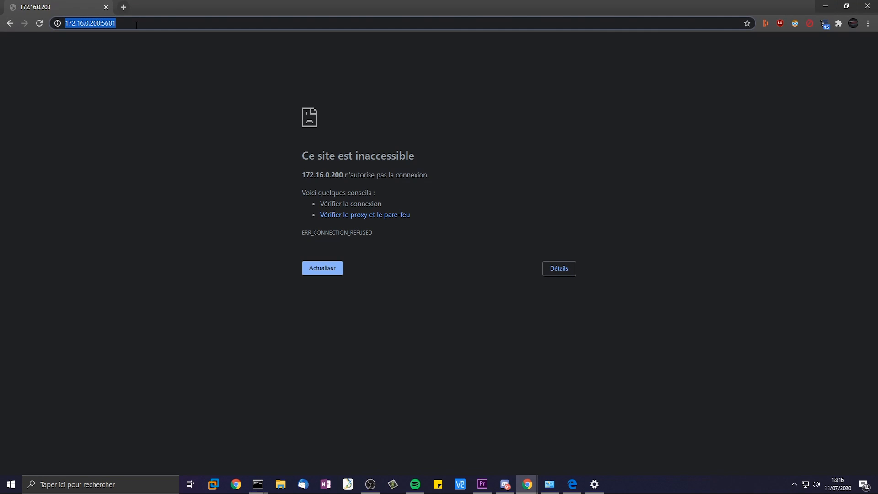
pyautogui.write('172.16.0.150:')
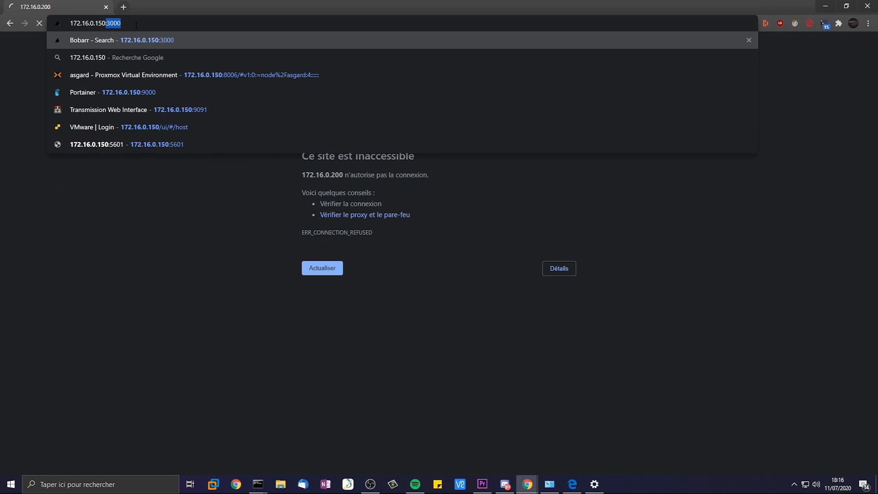
pyautogui.write('8006')
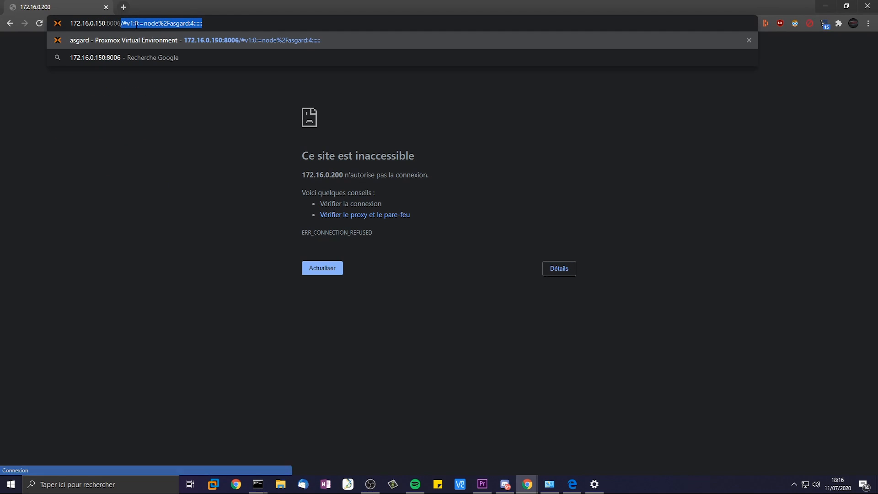
pyautogui.press('Return')
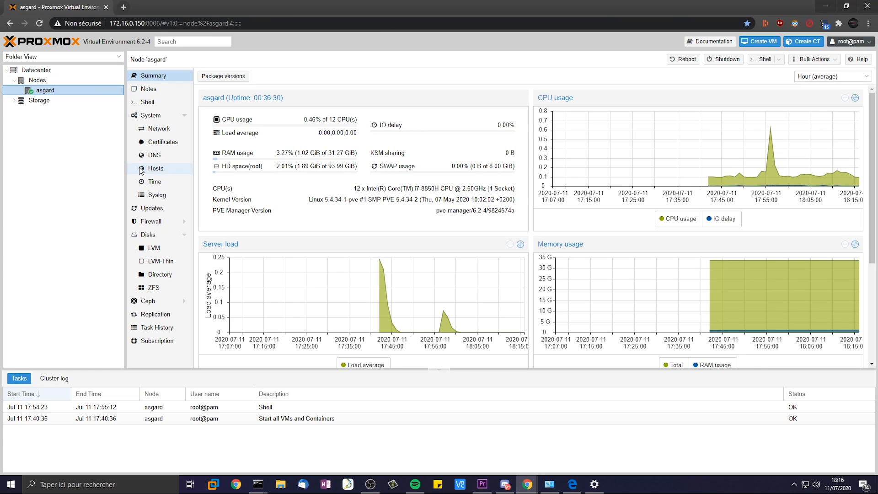
pyautogui.click(572, 484)
pyautogui.moveTo(375, 6); pyautogui.dragTo(398, 57)
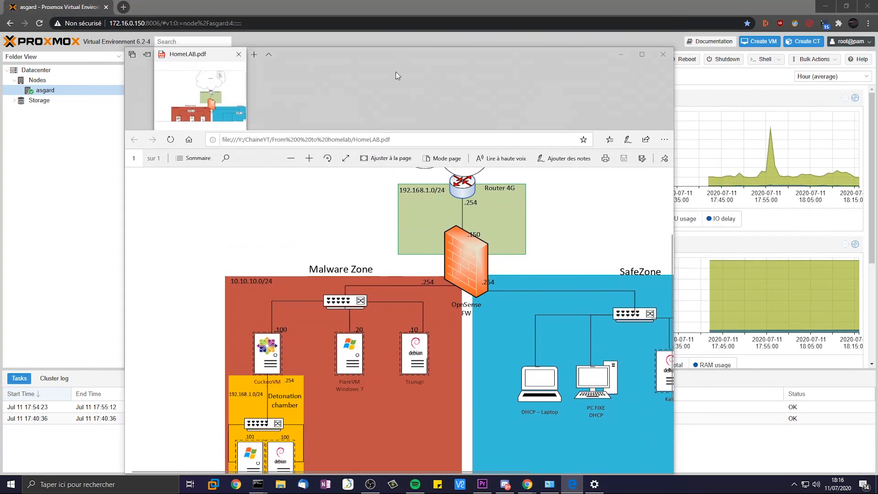
pyautogui.click(642, 59)
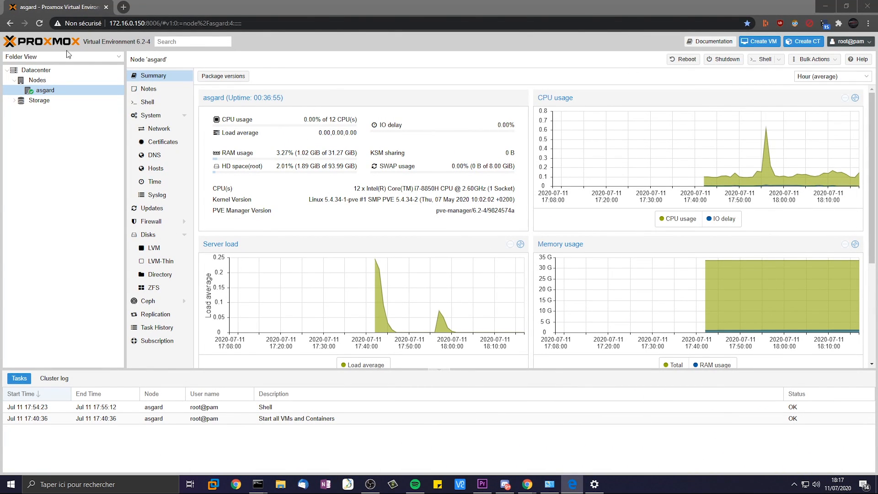
# - Show the Datacenter storage list and open the Add storage type list
pyautogui.click(41, 71)
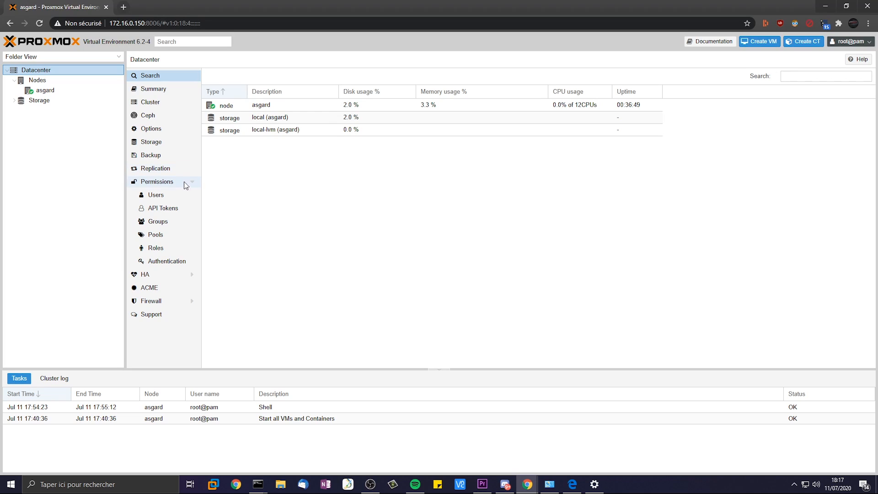
pyautogui.click(160, 144)
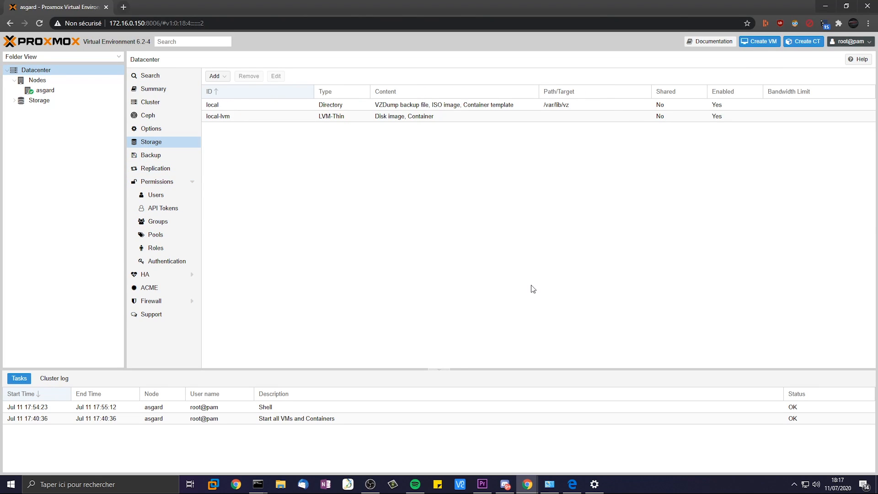
pyautogui.click(214, 77)
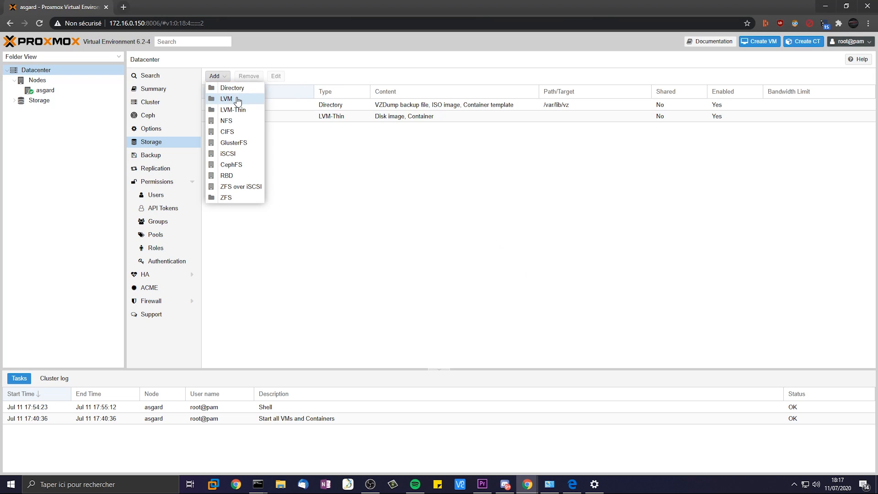
# - Start a CIFS storage with ID NotSecureDATA and enter the server address
pyautogui.click(233, 135)
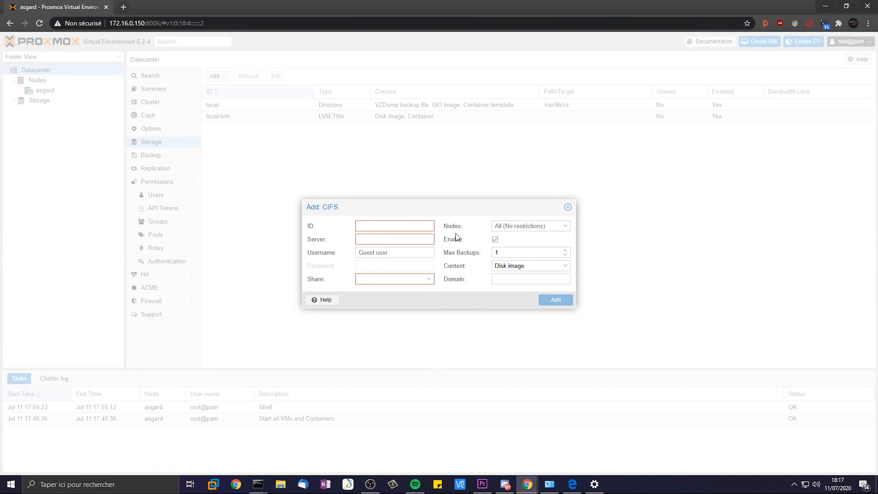
pyautogui.write('NotSecureDATA')
pyautogui.hotkey('ctrl', 'a')
pyautogui.hotkey('ctrl', 'c')
pyautogui.click(377, 278)
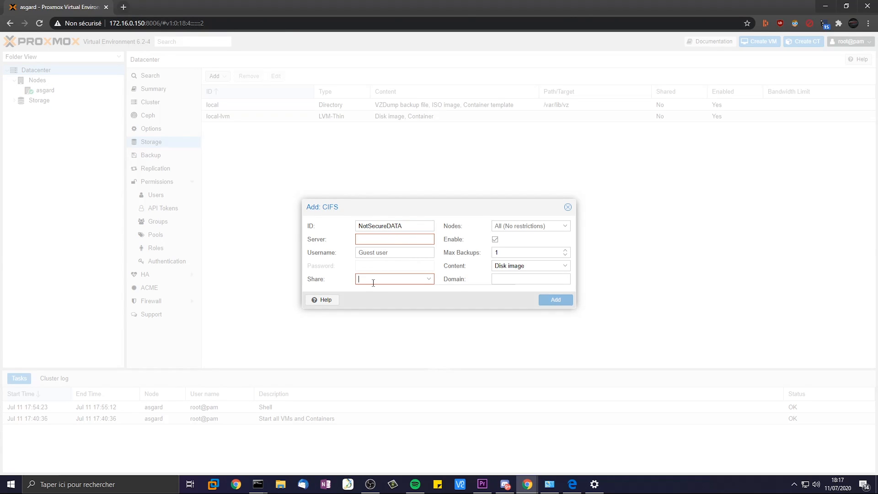
pyautogui.hotkey('ctrl', 'v')
pyautogui.press('BackSpace')
pyautogui.press('BackSpace')
pyautogui.press('BackSpace')
pyautogui.press('BackSpace')
pyautogui.press('BackSpace')
pyautogui.press('BackSpace')
pyautogui.press('BackSpace')
pyautogui.press('BackSpace')
pyautogui.press('BackSpace')
pyautogui.press('BackSpace')
pyautogui.press('BackSpace')
pyautogui.press('BackSpace')
pyautogui.press('BackSpace')
pyautogui.click(384, 240)
pyautogui.write('172.16.0')
pyautogui.write('.1')
pyautogui.write('20')
pyautogui.click(392, 277)
# - With server 172.16.0.200, pick the NotSecureDATA share and review the content types
pyautogui.click(336, 240)
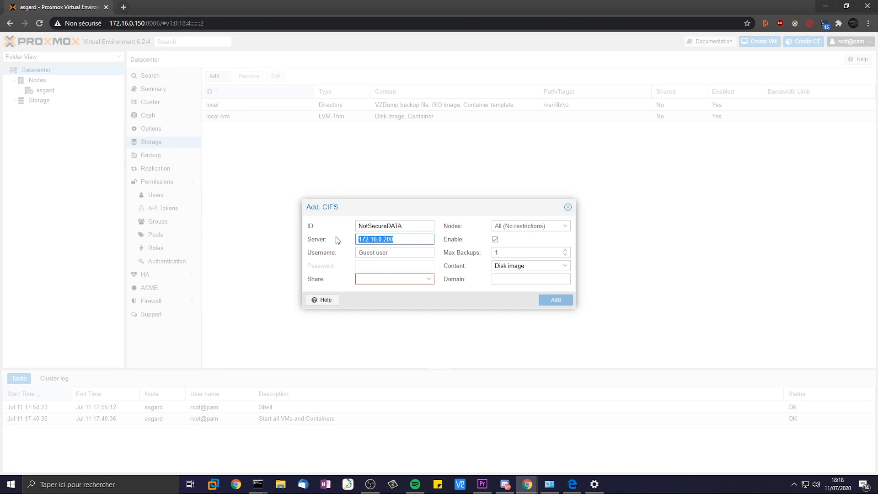
pyautogui.click(415, 282)
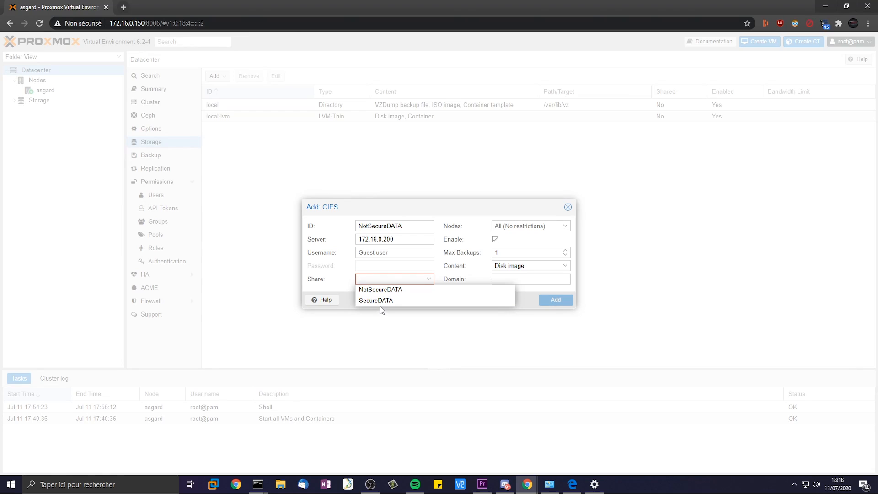
pyautogui.click(393, 293)
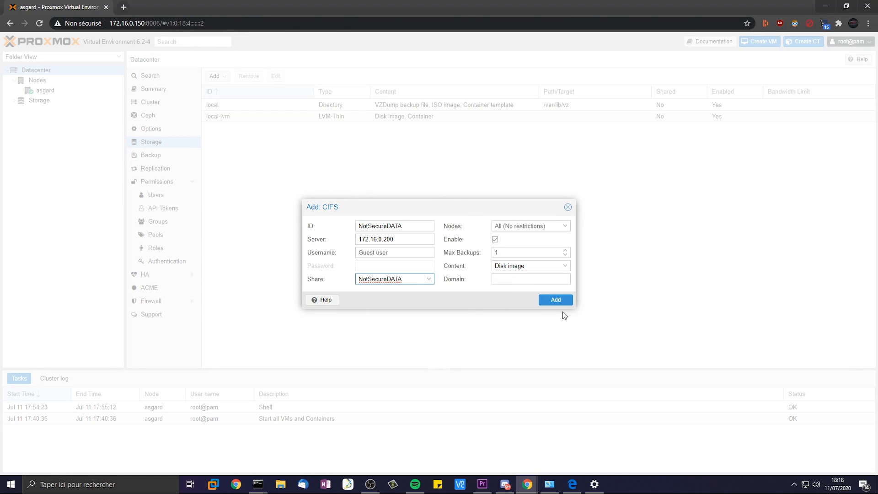
pyautogui.click(512, 252)
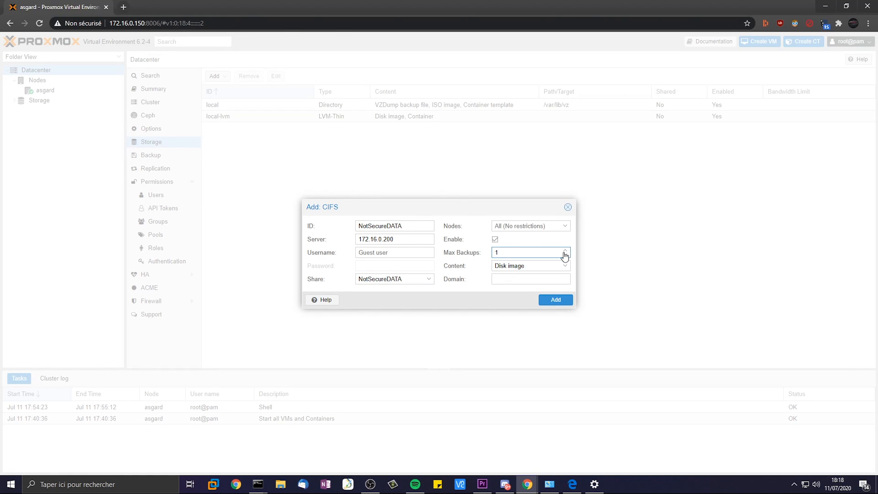
pyautogui.click(532, 268)
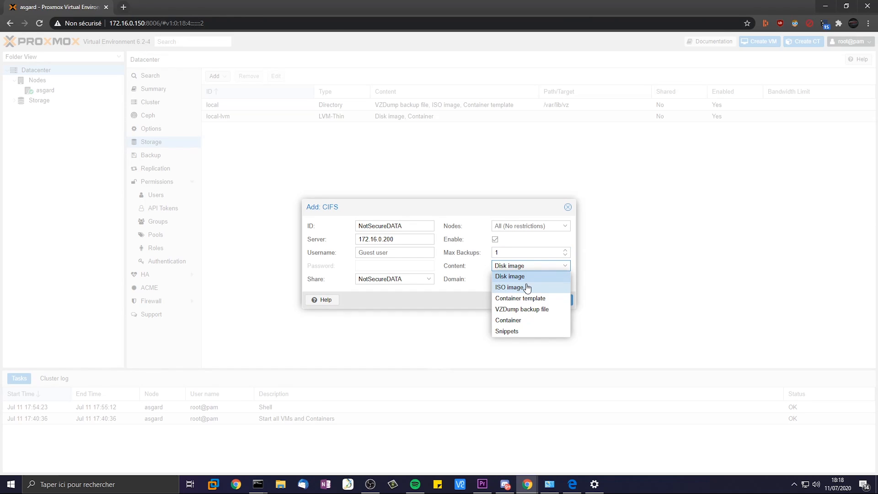
# - Add the NotSecureDATA CIFS storage with ISO image, container and container template content enabled
pyautogui.click(507, 289)
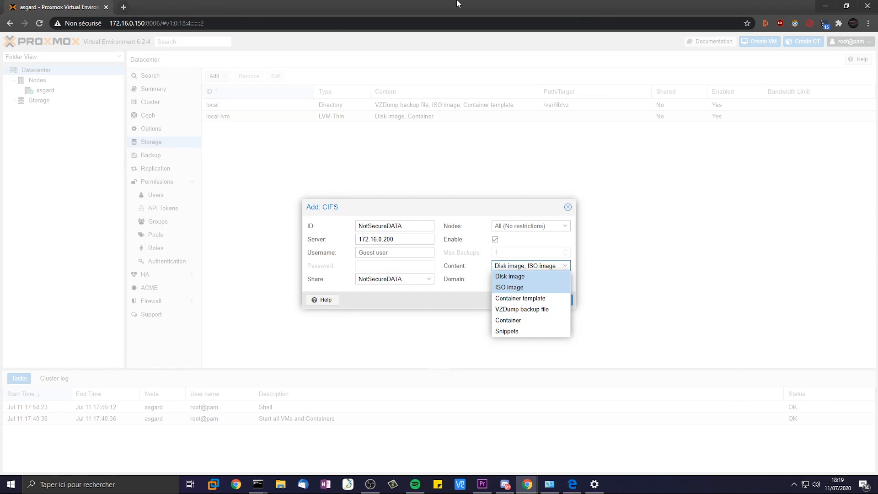
pyautogui.click(513, 302)
pyautogui.click(520, 321)
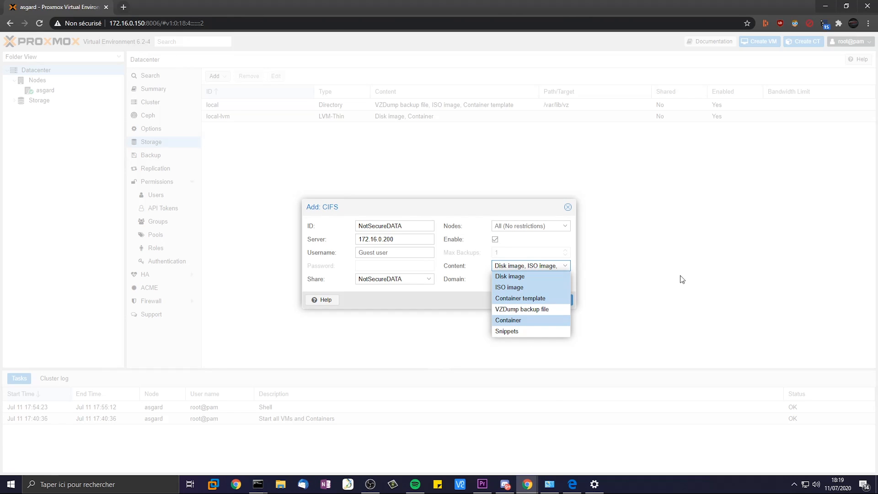
pyautogui.click(681, 282)
pyautogui.click(550, 300)
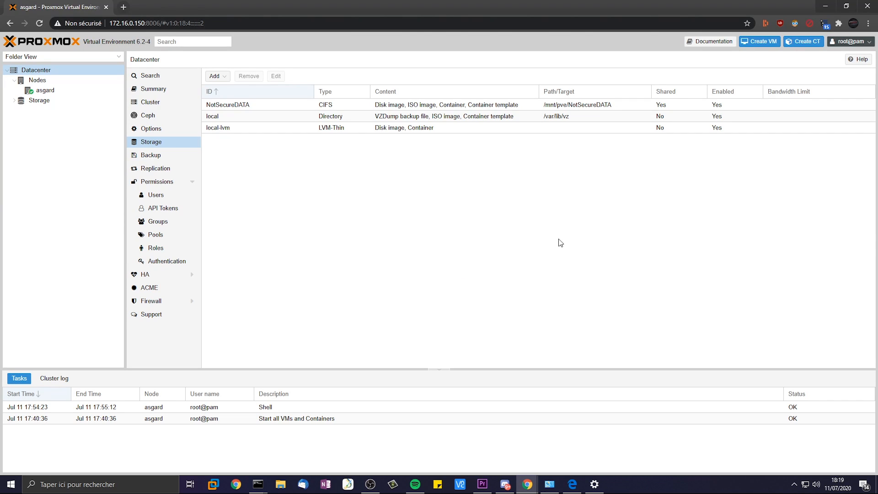
# - Select the NotSecureDATA storage entry and open File Explorer alongside to check the share
pyautogui.click(470, 104)
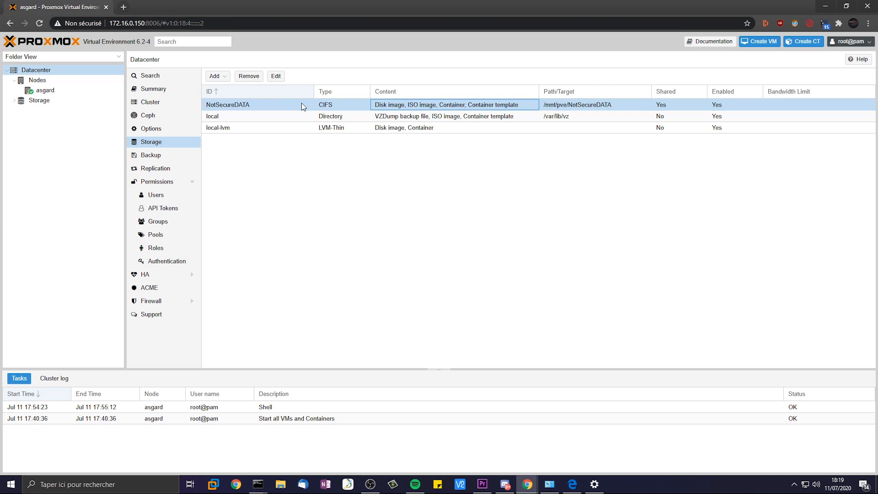
pyautogui.click(283, 484)
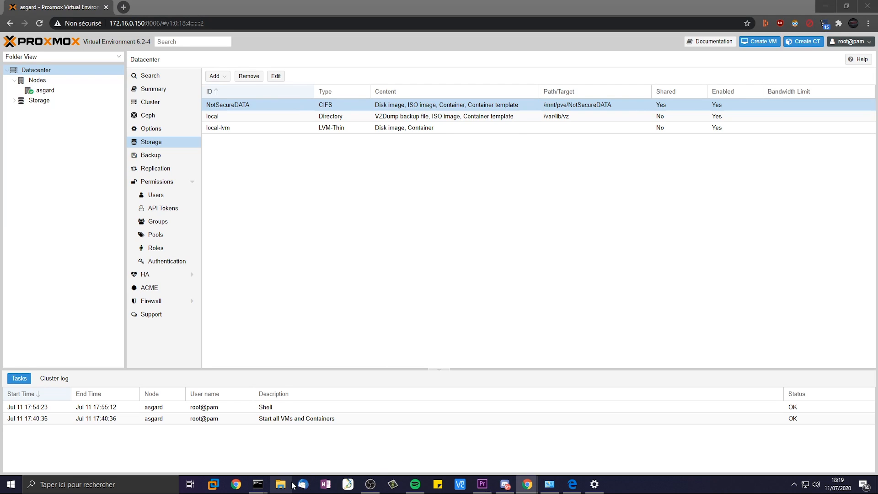
pyautogui.moveTo(377, 47); pyautogui.dragTo(877, 96)
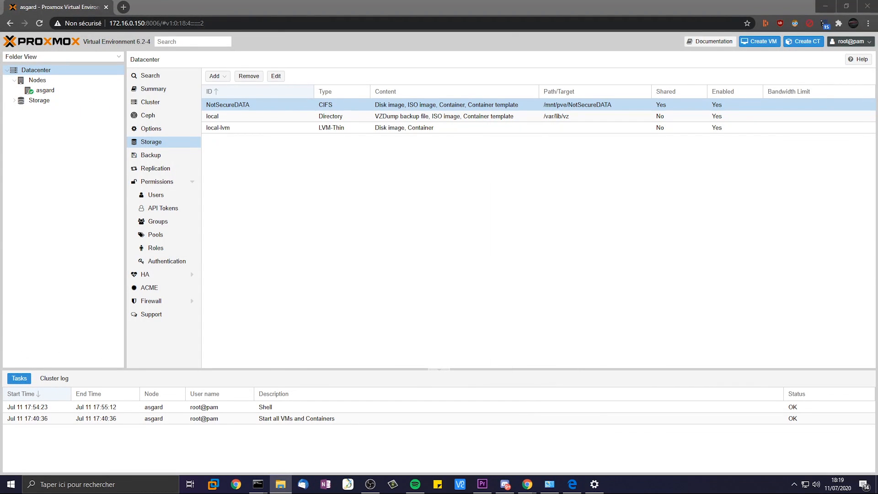
# - Browse the NotSecureDATA share's template\iso folder in File Explorer to view the ISO files
pyautogui.moveTo(877, 137); pyautogui.dragTo(366, 0)
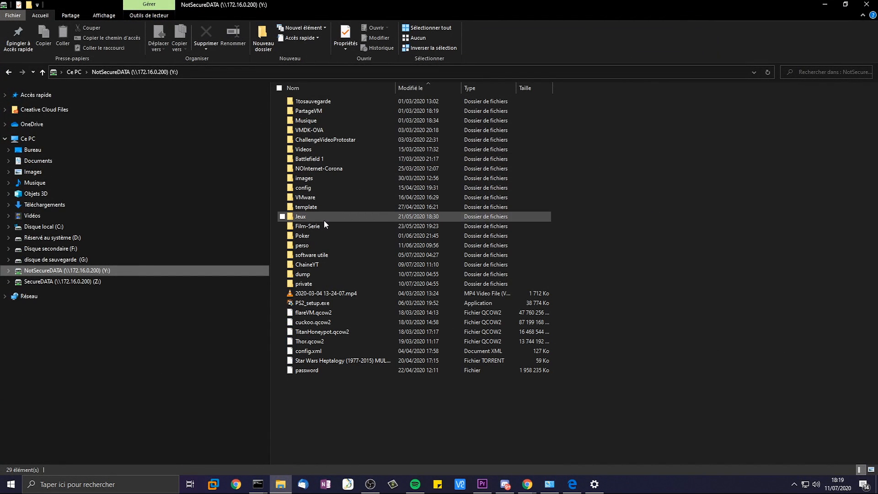
pyautogui.click(303, 208)
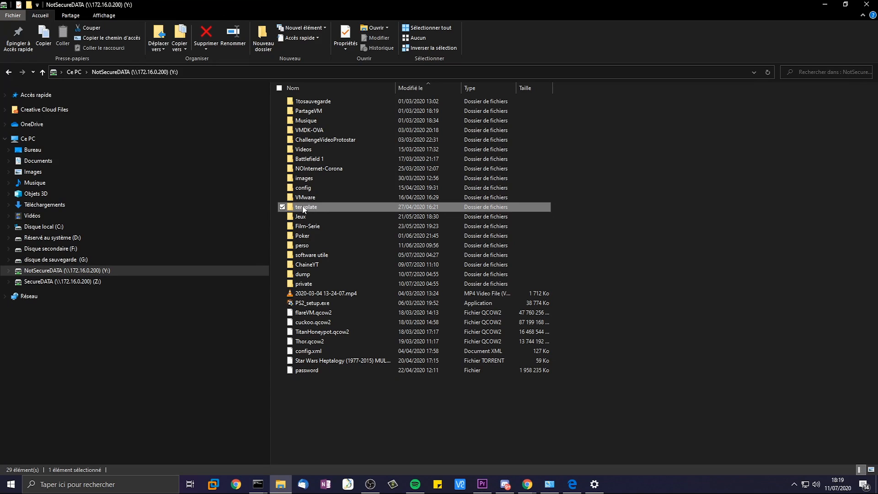
pyautogui.doubleClick(303, 208)
pyautogui.click(403, 123)
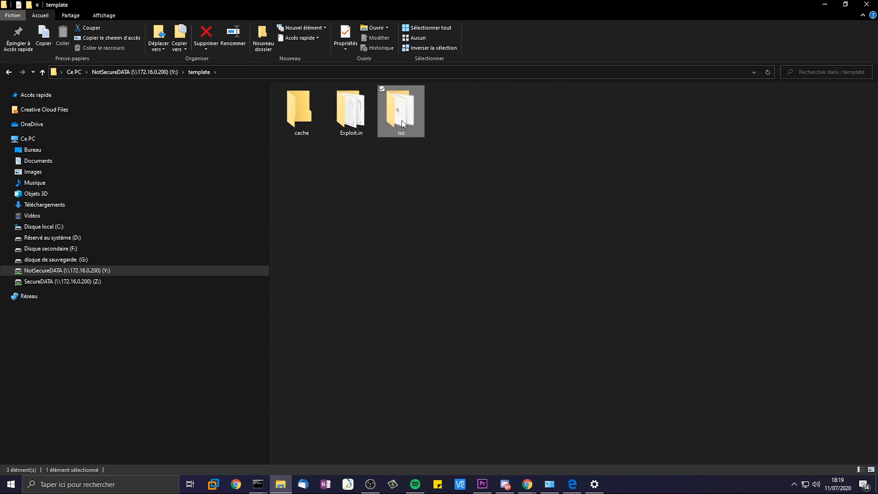
pyautogui.doubleClick(402, 123)
pyautogui.moveTo(808, 254); pyautogui.dragTo(416, 304)
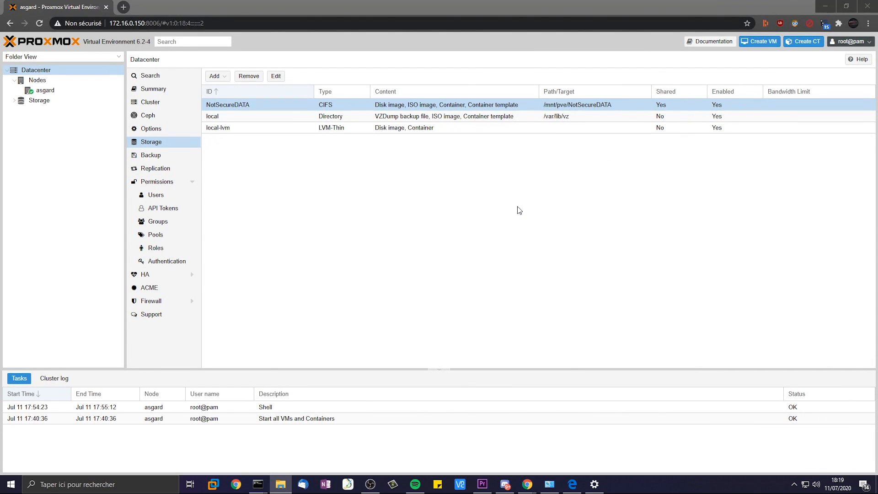
# - Start a new VM 100 on asgard, enter its name, leave the resource pool empty, and enable Start at boot
pyautogui.click(520, 210)
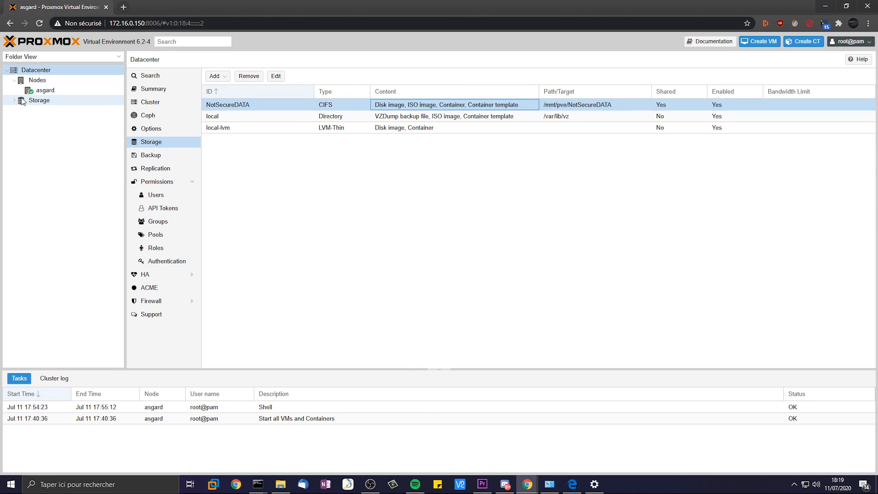
pyautogui.click(765, 46)
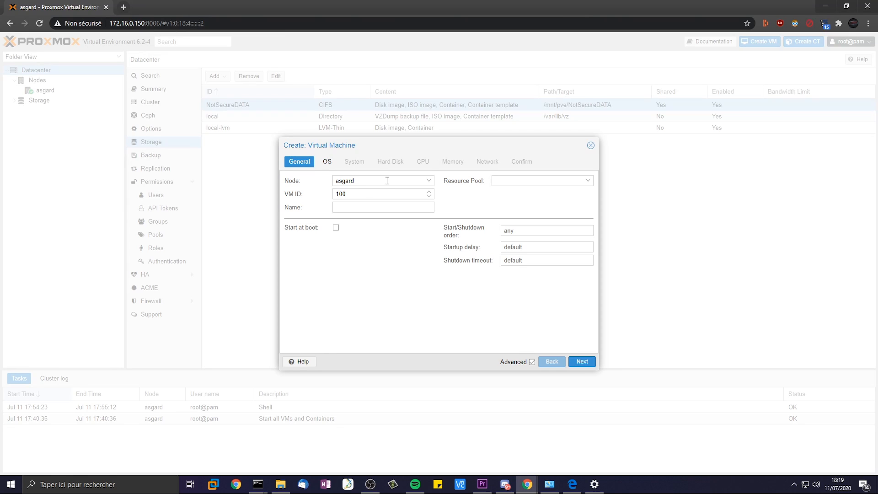
pyautogui.click(381, 205)
pyautogui.write('ers')
pyautogui.click(525, 182)
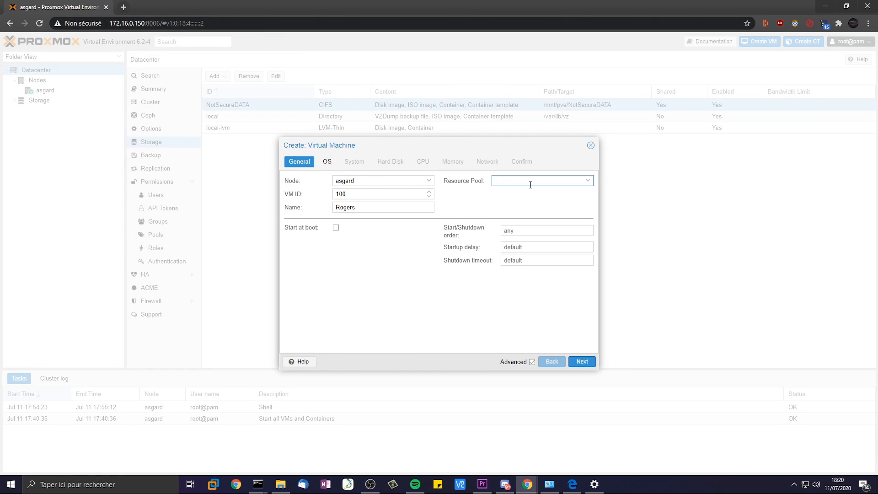
pyautogui.click(589, 183)
pyautogui.click(588, 182)
pyautogui.click(336, 228)
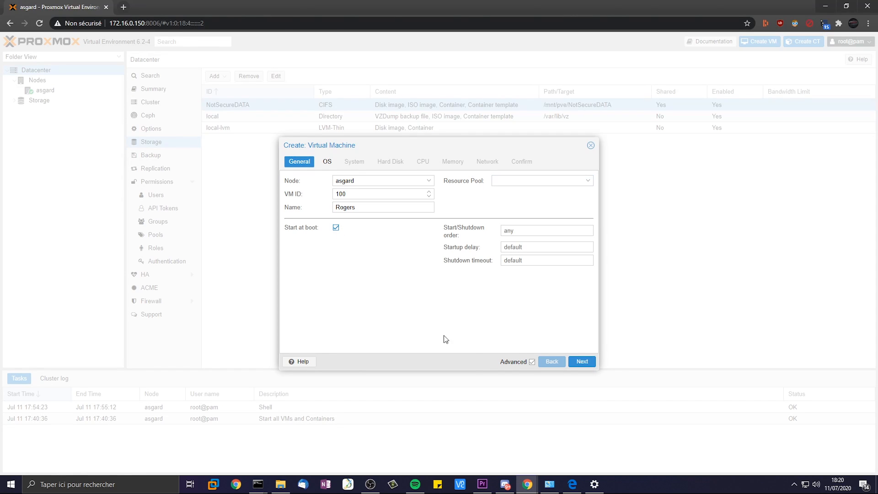
pyautogui.click(582, 363)
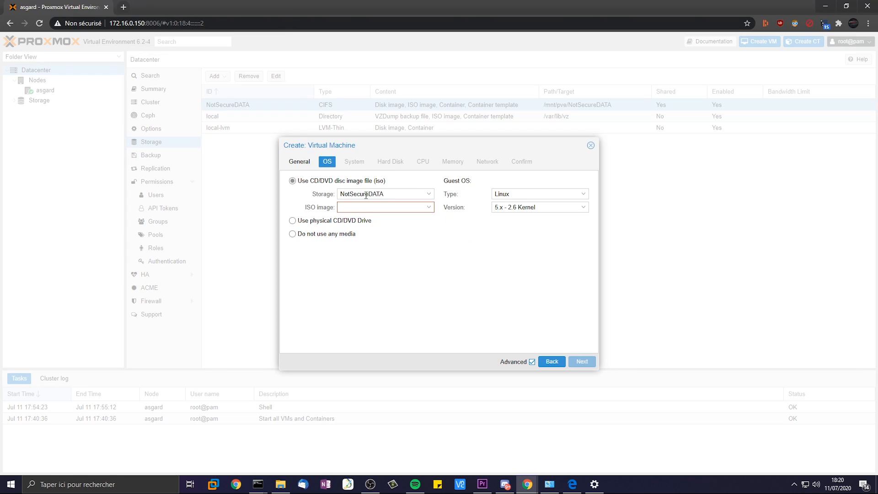
# - Choose OPNsense-20.1-OpenSSL-dvd-amd64.iso from the NotSecureDATA storage as the installation image
pyautogui.click(380, 195)
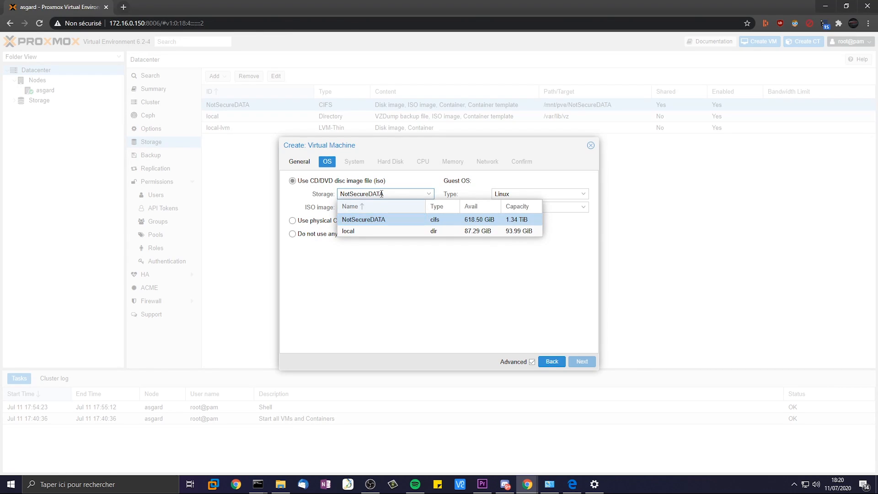
pyautogui.click(365, 219)
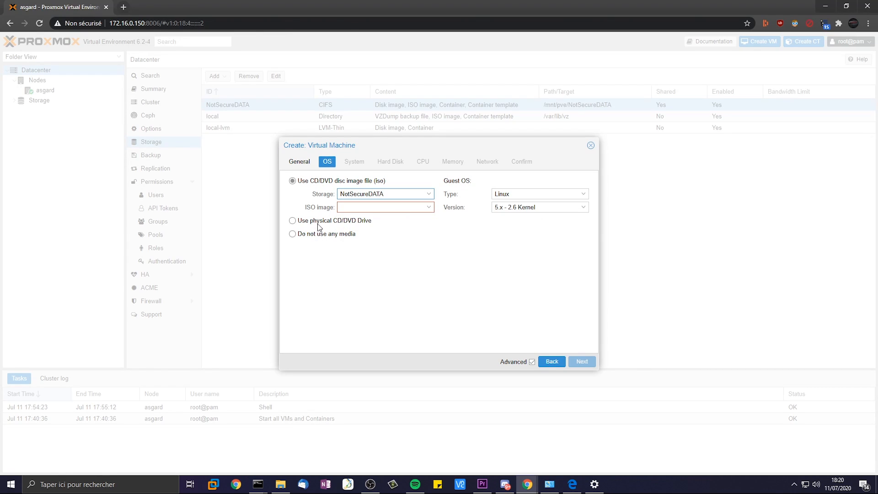
pyautogui.click(368, 209)
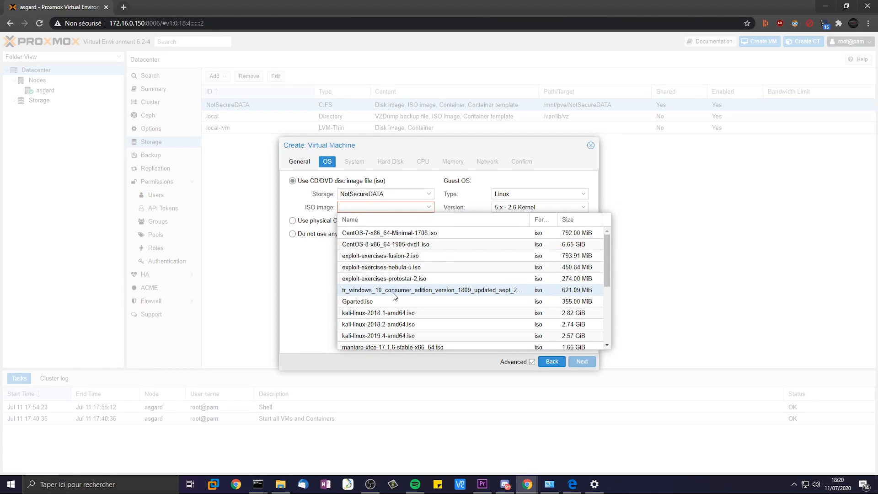
pyautogui.scroll(-5, 393, 297)
pyautogui.scroll(3, 411, 304)
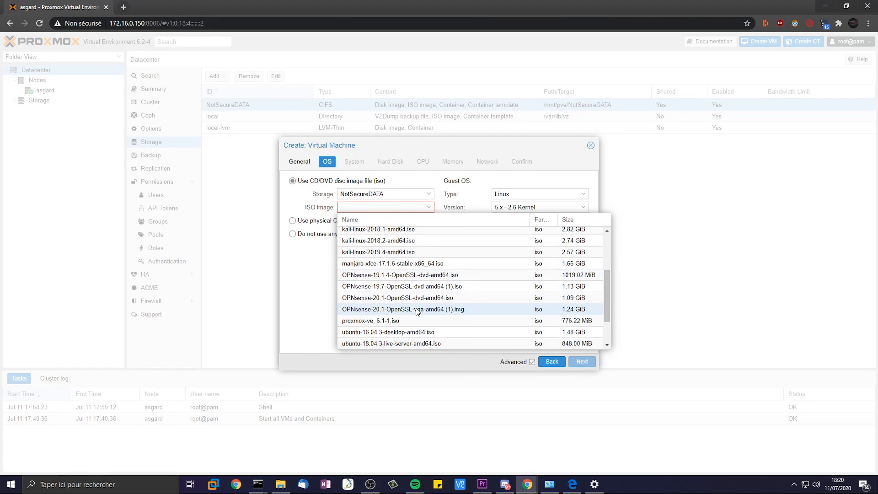
pyautogui.click(415, 298)
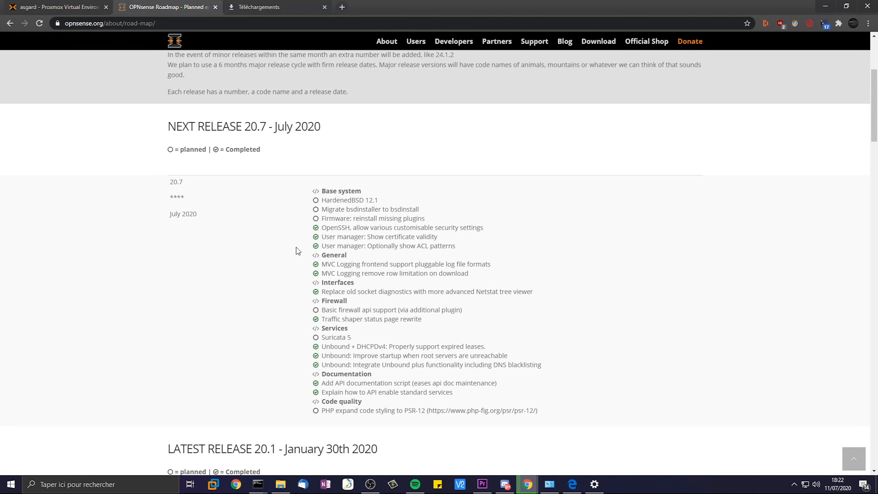
# - Check the OPNsense roadmap's release dates, highlighting July 2020 for release 20.7
pyautogui.moveTo(143, 126); pyautogui.dragTo(321, 147)
pyautogui.click(330, 143)
pyautogui.scroll(-4, 314, 264)
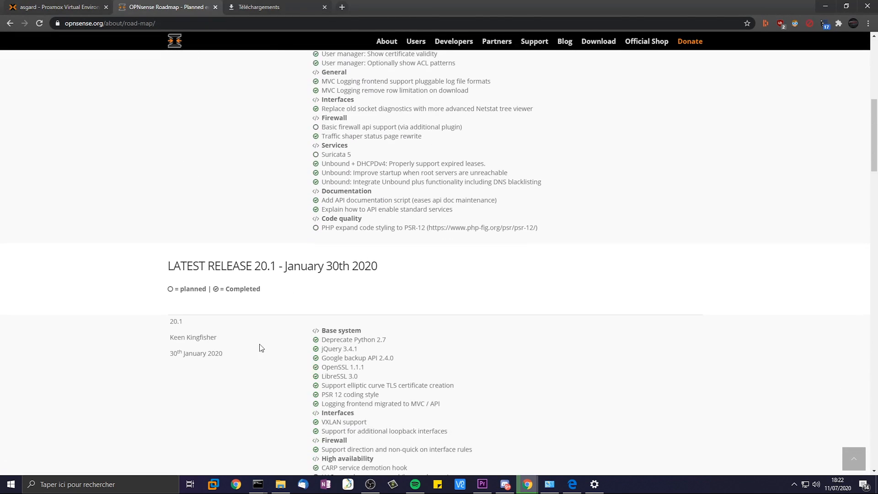
pyautogui.moveTo(228, 357); pyautogui.dragTo(169, 320)
pyautogui.click(169, 320)
pyautogui.scroll(4, 277, 264)
pyautogui.moveTo(197, 214); pyautogui.dragTo(170, 214)
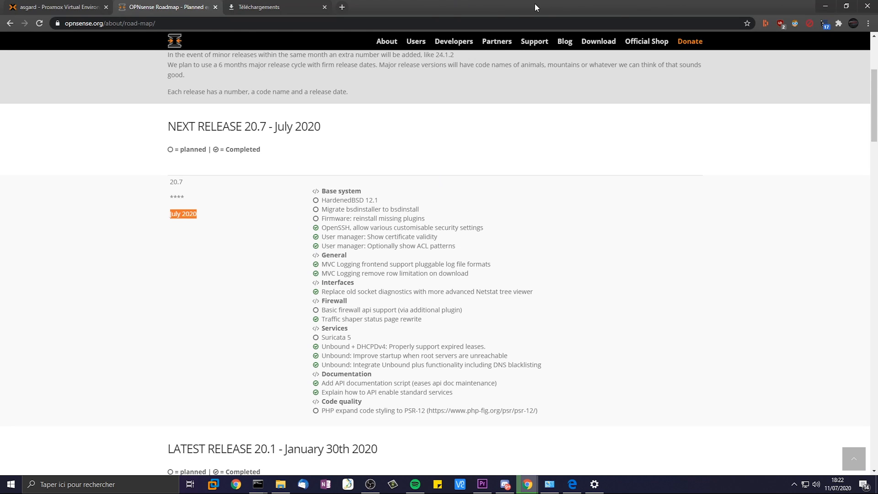
pyautogui.click(50, 6)
# - Reselect the OPNsense 20.1 DVD ISO and keep the Default graphic card in the system settings
pyautogui.scroll(-5, 425, 320)
pyautogui.scroll(2, 417, 299)
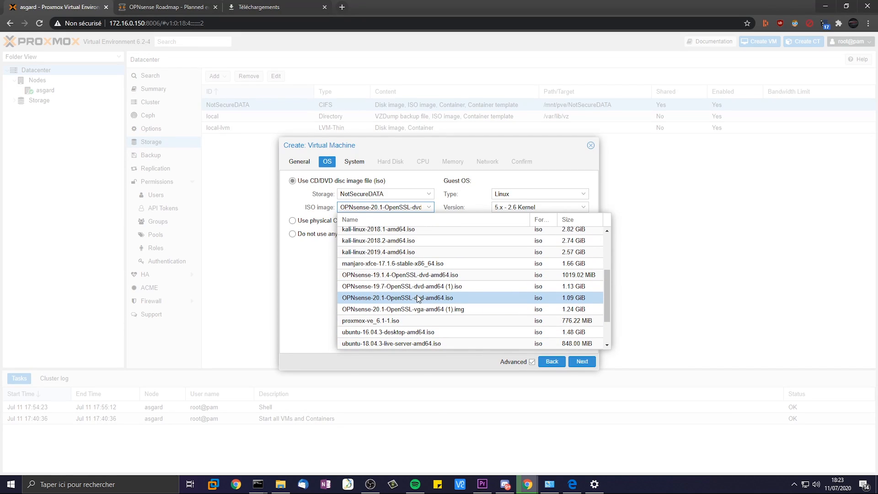
pyautogui.click(418, 298)
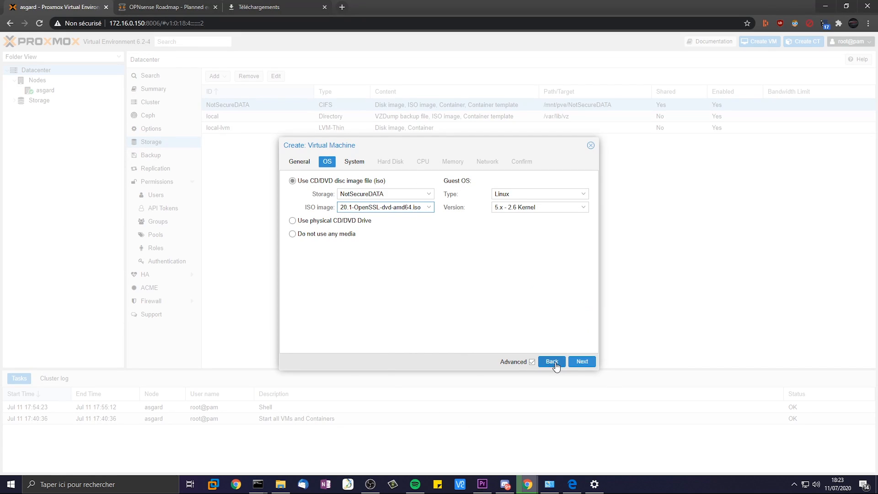
pyautogui.click(581, 362)
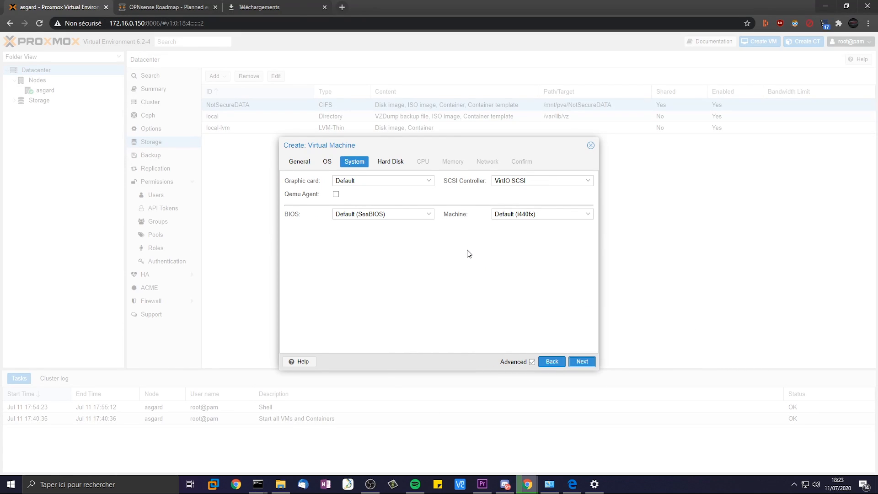
pyautogui.click(374, 182)
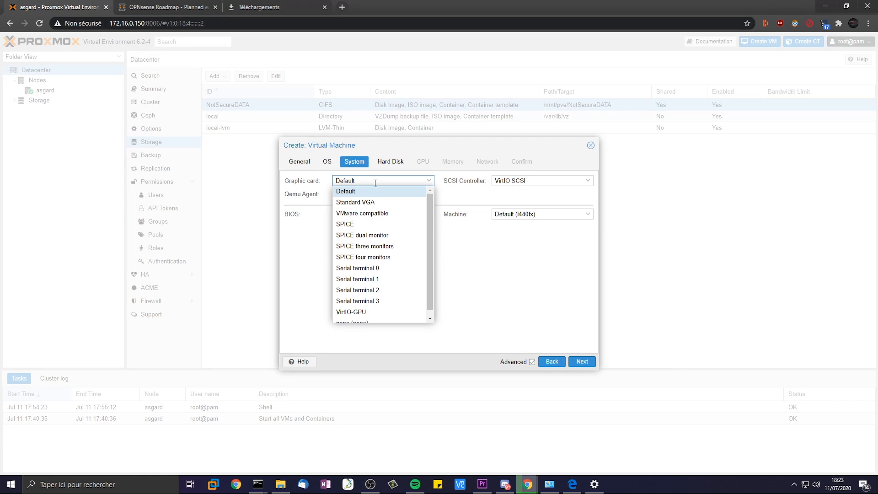
pyautogui.click(375, 182)
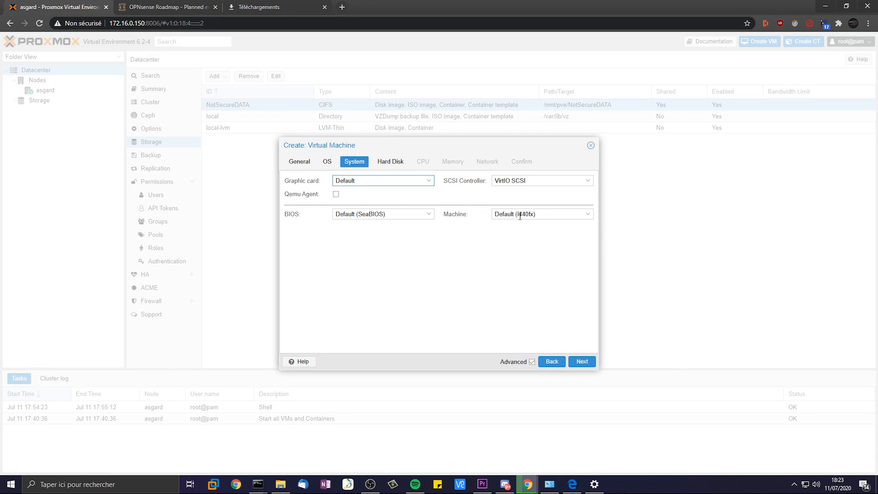
pyautogui.click(582, 361)
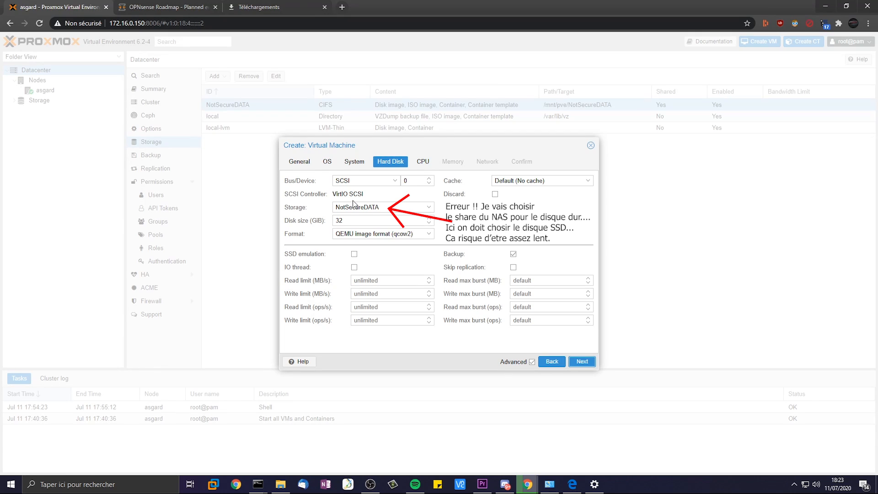
# - Set the VM's qcow2 hard disk on NotSecureDATA to 120 GiB
pyautogui.doubleClick(338, 220)
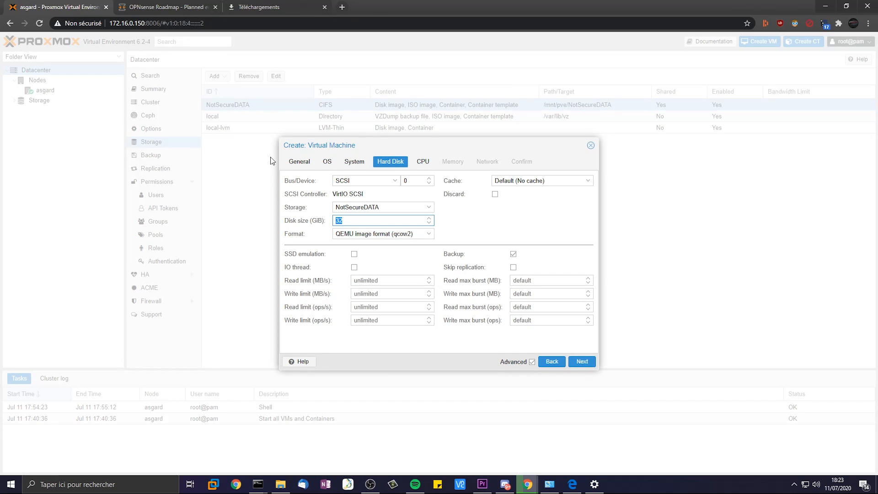
pyautogui.write('120')
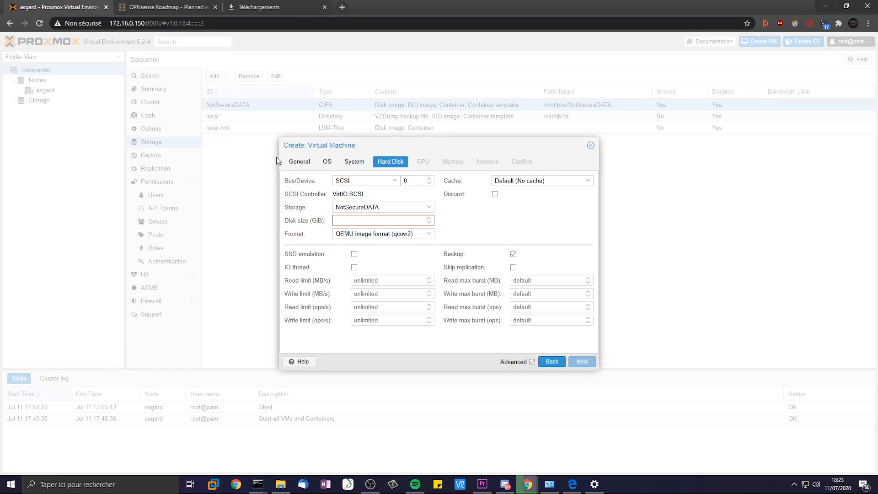
pyautogui.write('120')
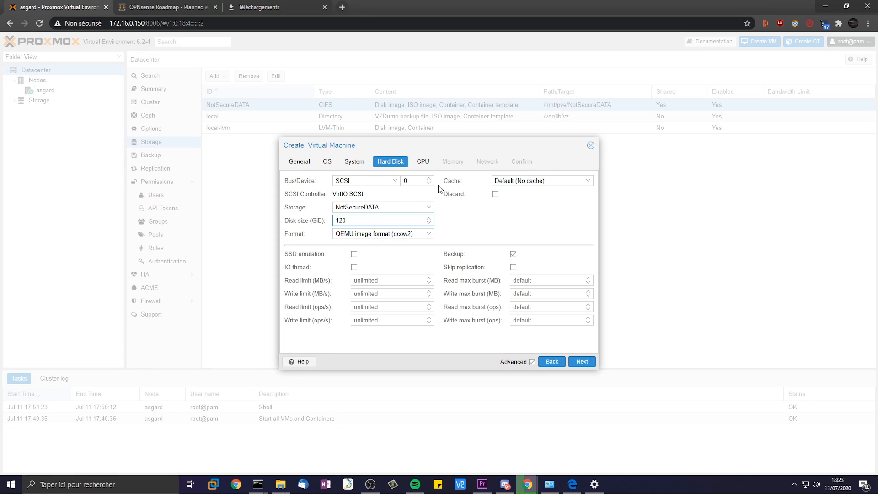
pyautogui.click(589, 365)
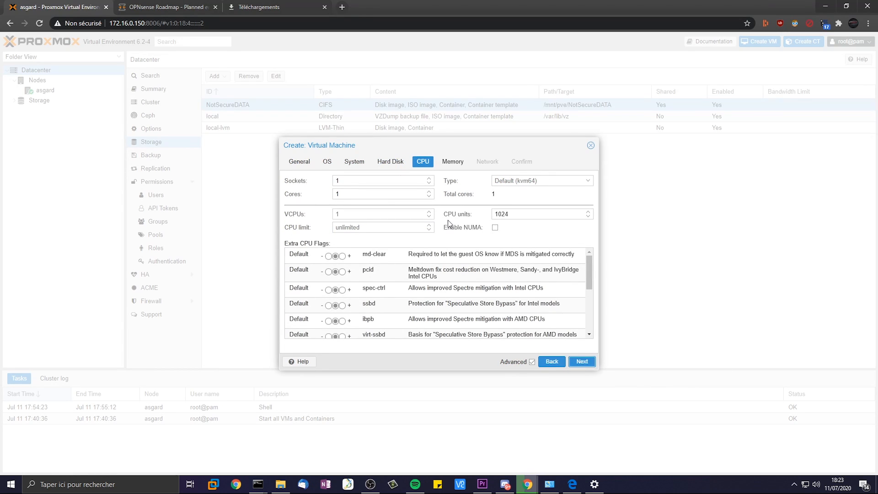
# - Give the VM 2 CPU sockets with 2 cores each, 4 vCPUs in total
pyautogui.click(353, 179)
pyautogui.click(429, 192)
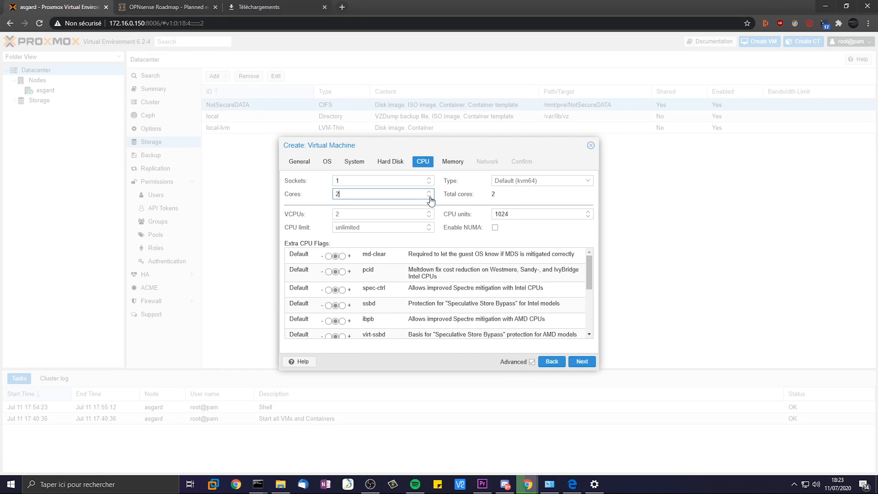
pyautogui.click(428, 196)
pyautogui.click(429, 179)
pyautogui.click(429, 182)
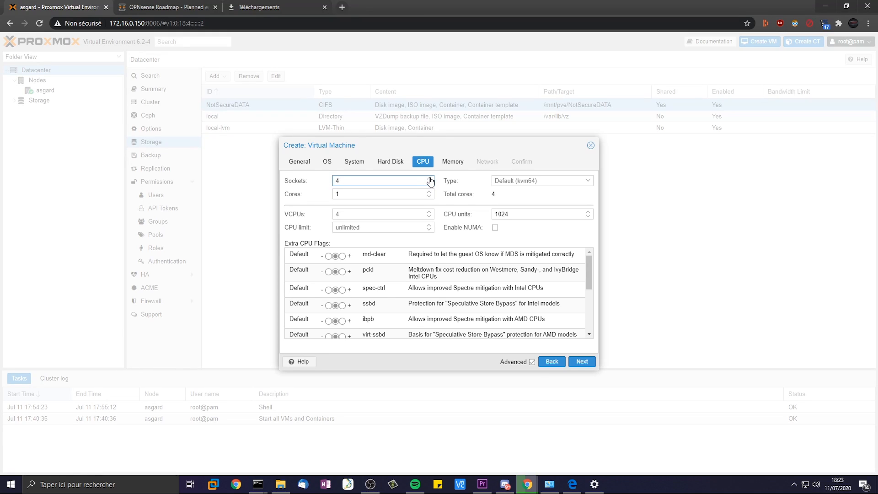
pyautogui.click(428, 192)
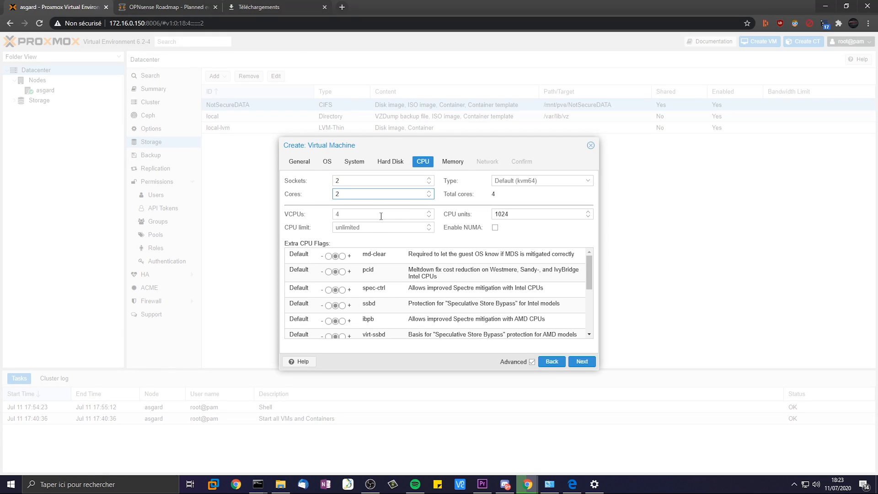
pyautogui.scroll(-2, 396, 276)
pyautogui.scroll(2, 396, 276)
pyautogui.scroll(-3, 396, 271)
pyautogui.scroll(-1, 398, 268)
pyautogui.scroll(4, 398, 267)
pyautogui.scroll(-2, 500, 297)
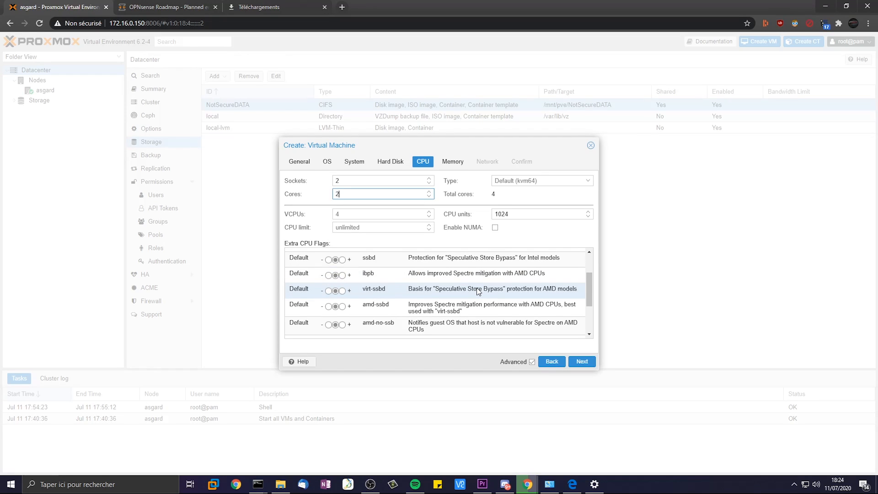
pyautogui.scroll(3, 477, 297)
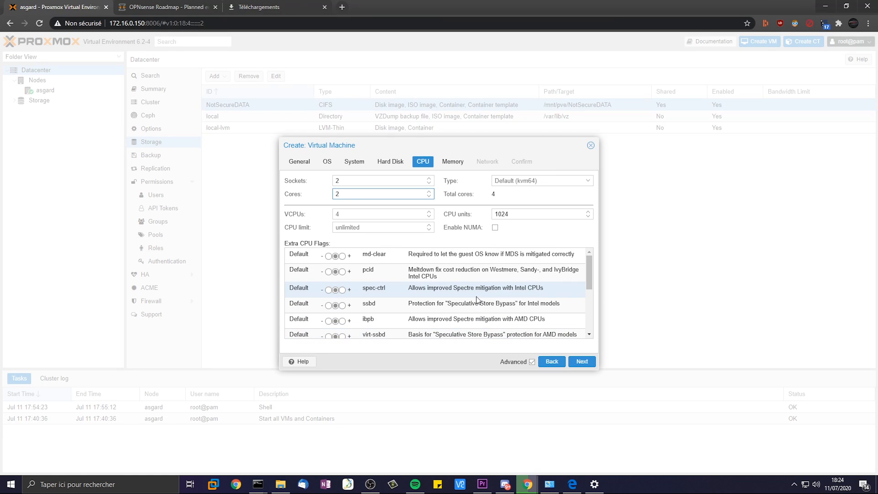
pyautogui.click(452, 164)
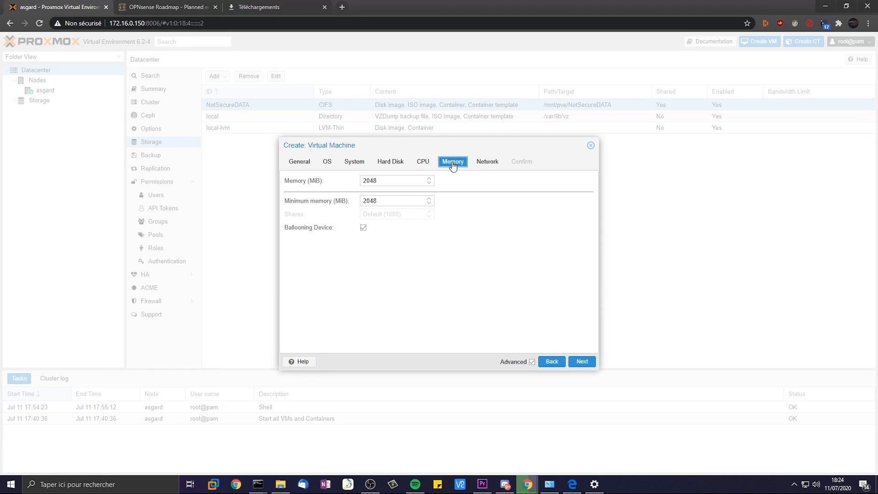
# - Set the VM memory to 4096 MiB
pyautogui.moveTo(394, 182); pyautogui.dragTo(345, 184)
pyautogui.write('4096')
pyautogui.click(581, 361)
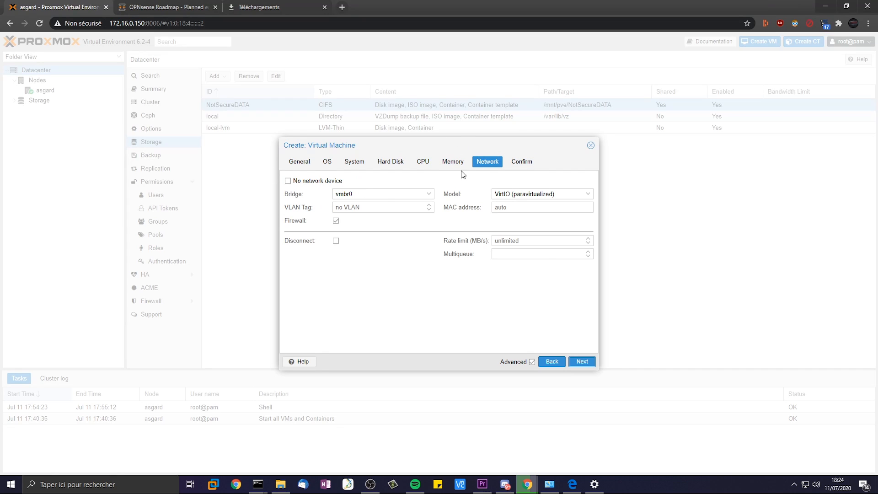
# - Keep networking on bridge vmbr0 with the VirtIO model and review the confirmation summary
pyautogui.click(393, 198)
pyautogui.click(393, 199)
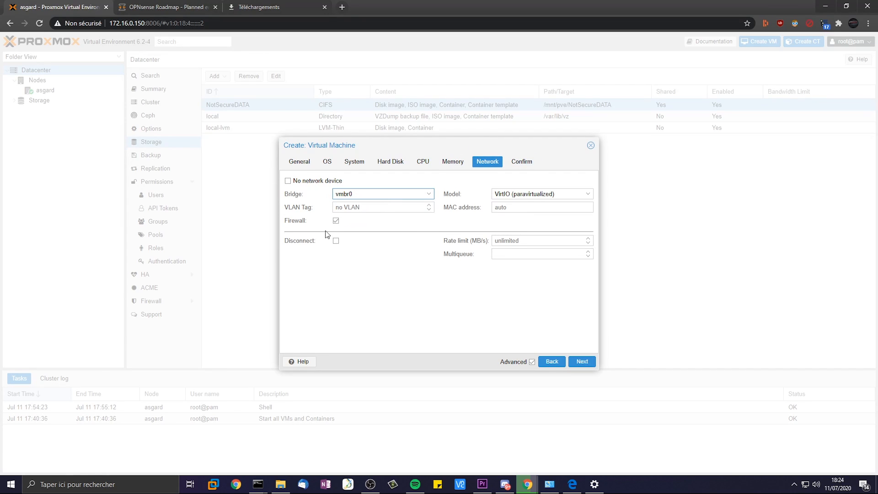
pyautogui.click(310, 185)
pyautogui.doubleClick(311, 182)
pyautogui.click(374, 199)
pyautogui.click(301, 198)
pyautogui.click(576, 362)
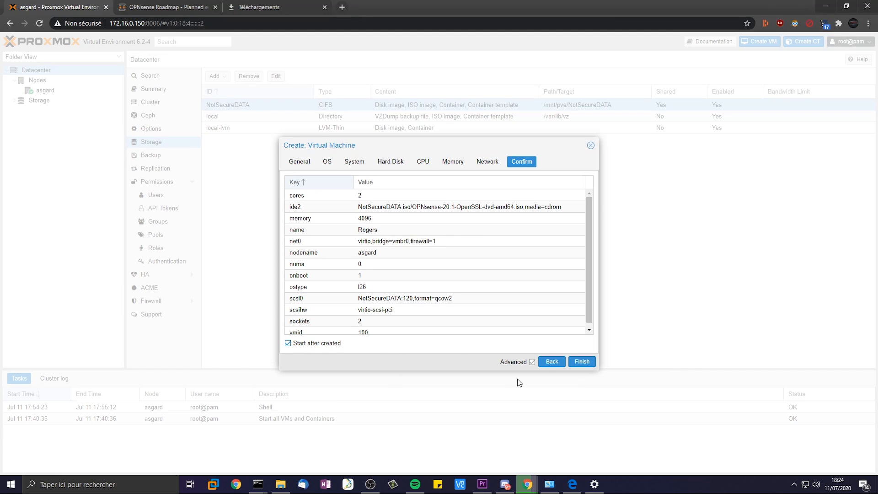
# - Finish creating VM 100, check its creation task, and open VM 100's Summary page
pyautogui.click(582, 361)
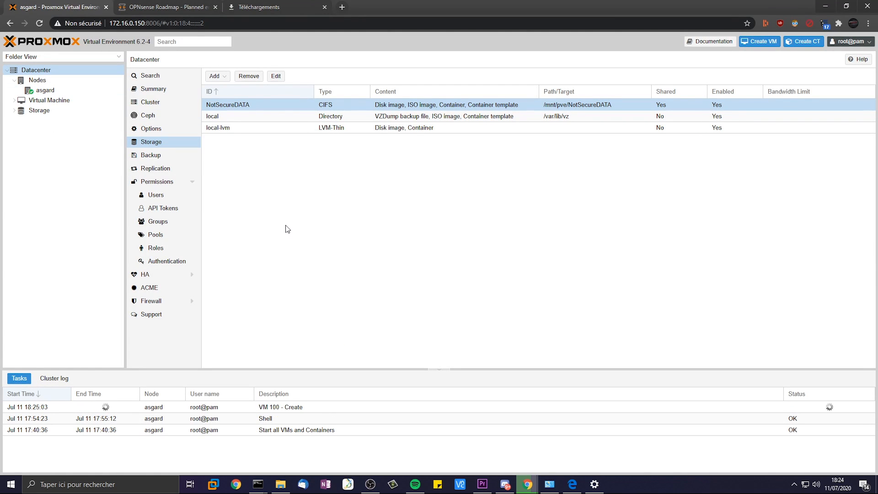
pyautogui.click(54, 409)
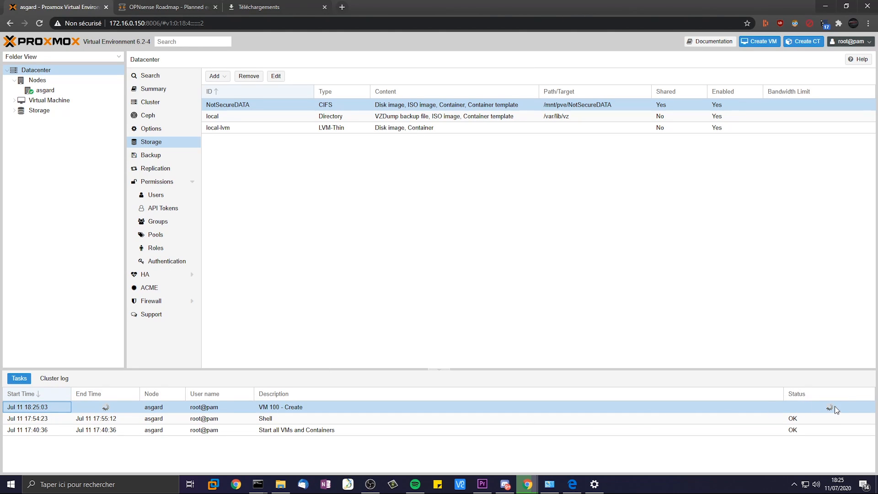
pyautogui.click(14, 100)
pyautogui.click(54, 110)
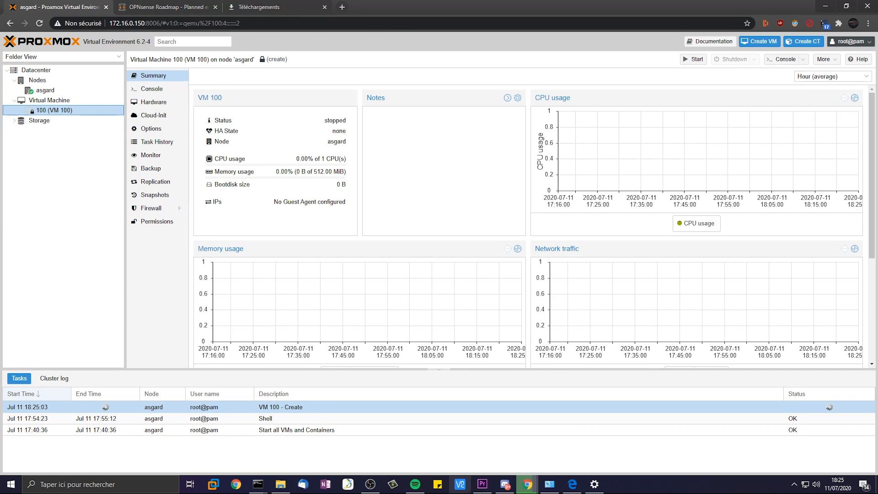
# - In the command prompt, start bash and switch to a root shell with sudo -i
pyautogui.click(223, 459)
pyautogui.write('bash')
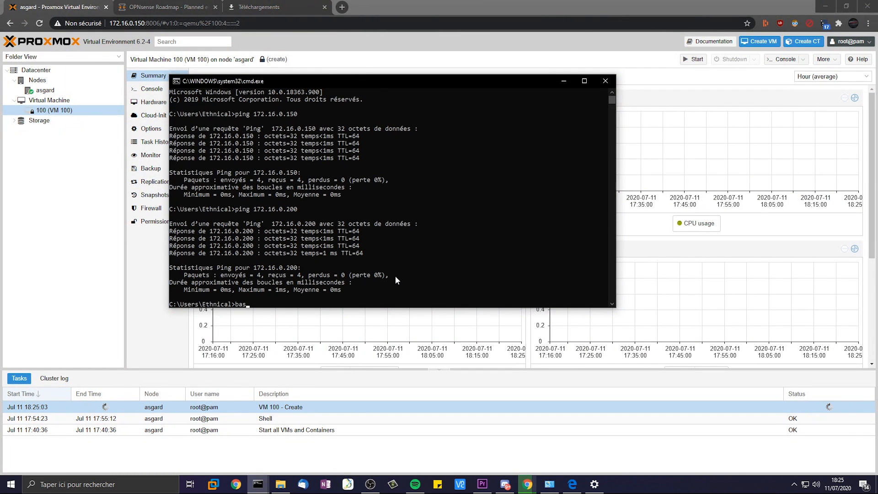
pyautogui.press('Return')
pyautogui.write('sudo -i')
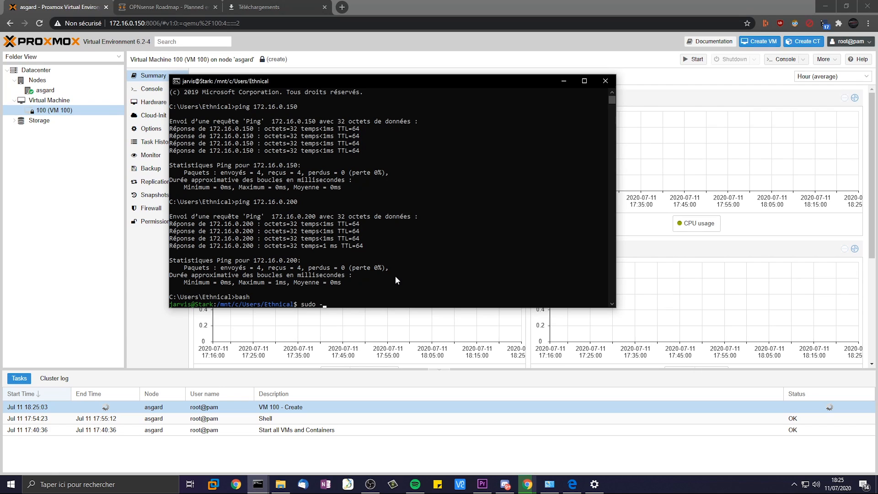
pyautogui.press('Return')
# - Print .ssh/id_rsa.pub with cat and copy the SSH public key
pyautogui.press('Return')
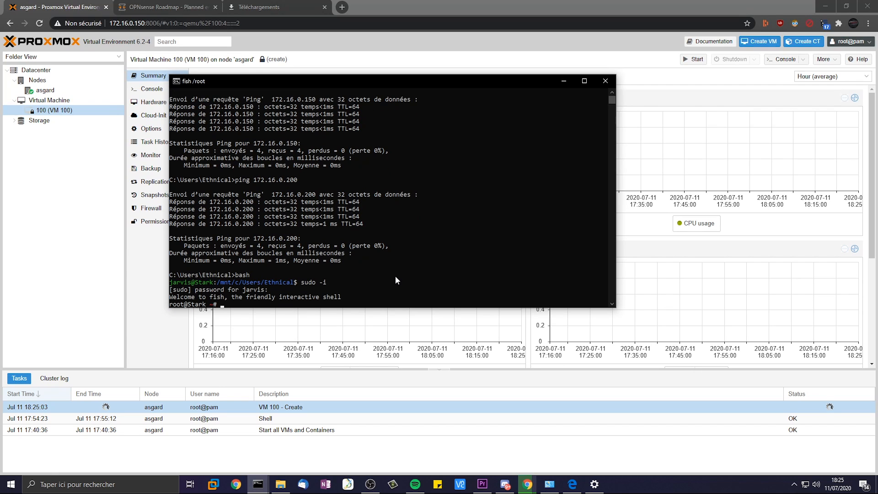
pyautogui.write('cat')
pyautogui.press('Right')
pyautogui.press('Return')
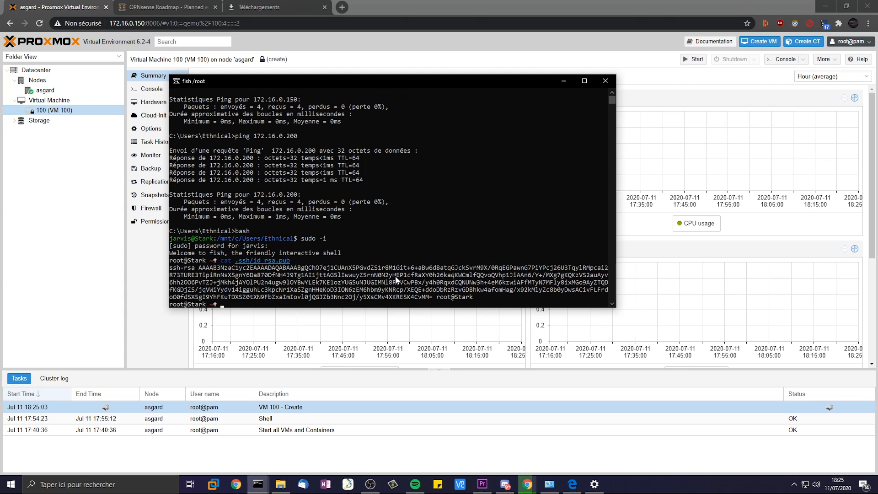
pyautogui.moveTo(476, 298); pyautogui.dragTo(168, 270)
pyautogui.hotkey('ctrl', 'c')
pyautogui.write('ssh root@172.16')
pyautogui.hotkey('ctrl', 'c')
pyautogui.press('Up')
pyautogui.write('.0.150')
pyautogui.press('Return')
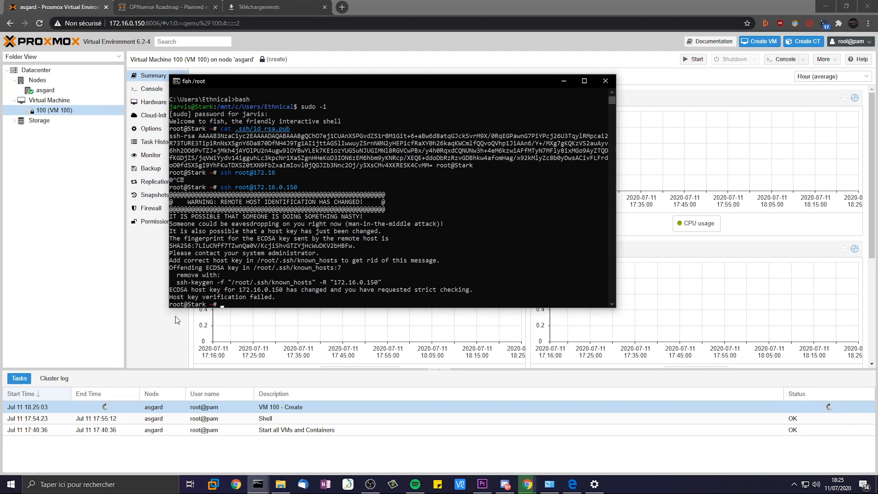
# - Run the suggested ssh-keygen -R command to remove the stale 172.16.0.150 host key
pyautogui.moveTo(176, 281); pyautogui.dragTo(380, 282)
pyautogui.rightClick(382, 282)
pyautogui.rightClick(440, 258)
pyautogui.press('Return')
pyautogui.press('Up')
pyautogui.press('Up')
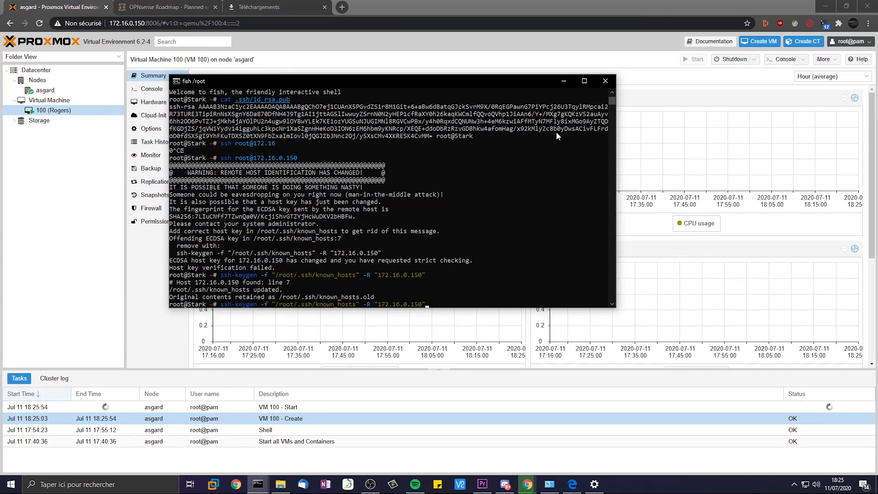
pyautogui.press('Down')
pyautogui.press('Up')
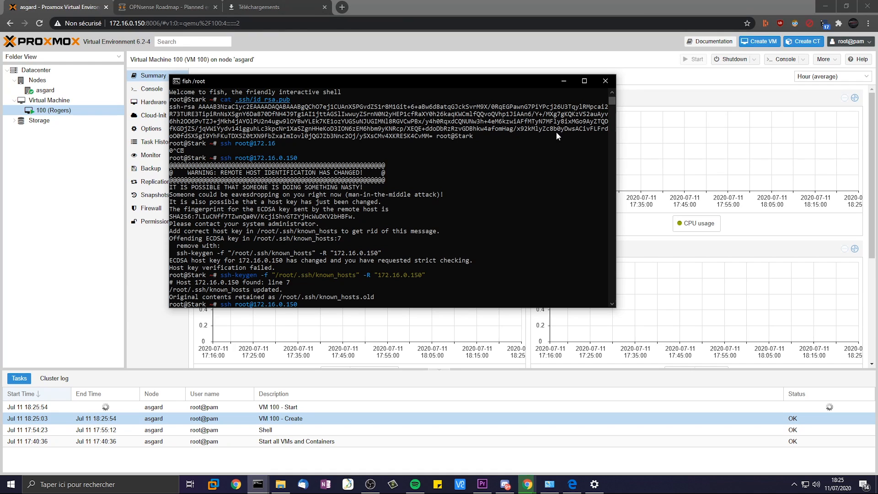
pyautogui.write('$')
pyautogui.press('Return')
pyautogui.press('BackSpace')
pyautogui.press('Return')
pyautogui.write('yes')
pyautogui.press('Return')
# - Select and copy the id_rsa.pub public key from the earlier output
pyautogui.scroll(6, 336, 208)
pyautogui.moveTo(474, 202); pyautogui.dragTo(164, 171)
pyautogui.rightClick(195, 178)
pyautogui.scroll(-7, 363, 193)
pyautogui.scroll(-1, 363, 195)
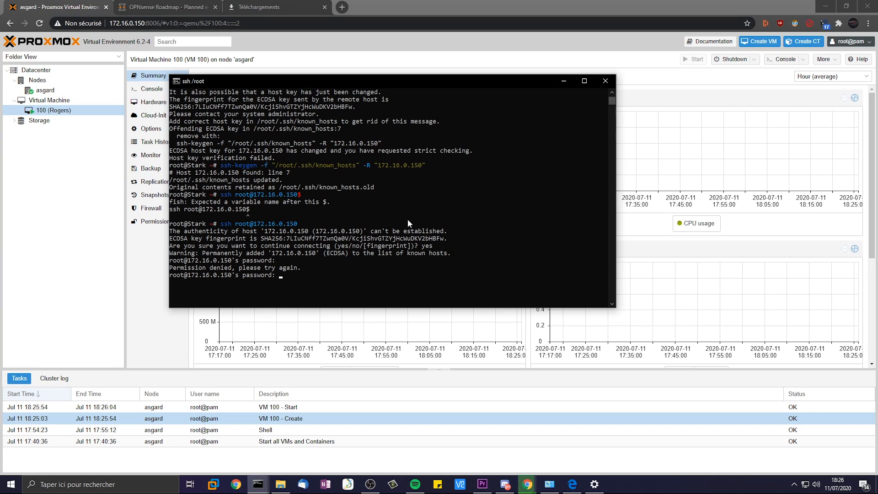
# - Log into asgard as root and compose echo "" with the copied public key pasted inside
pyautogui.press('Return')
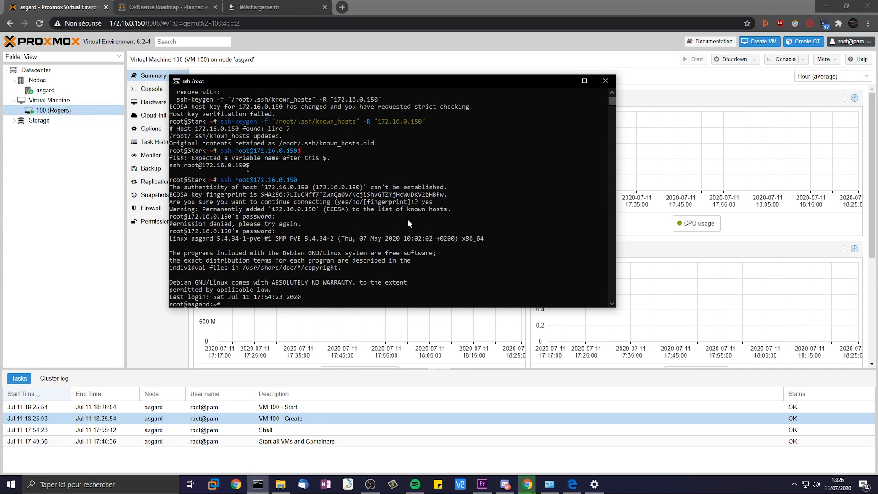
pyautogui.write('echo ""')
pyautogui.hotkey('ctrl', 'v')
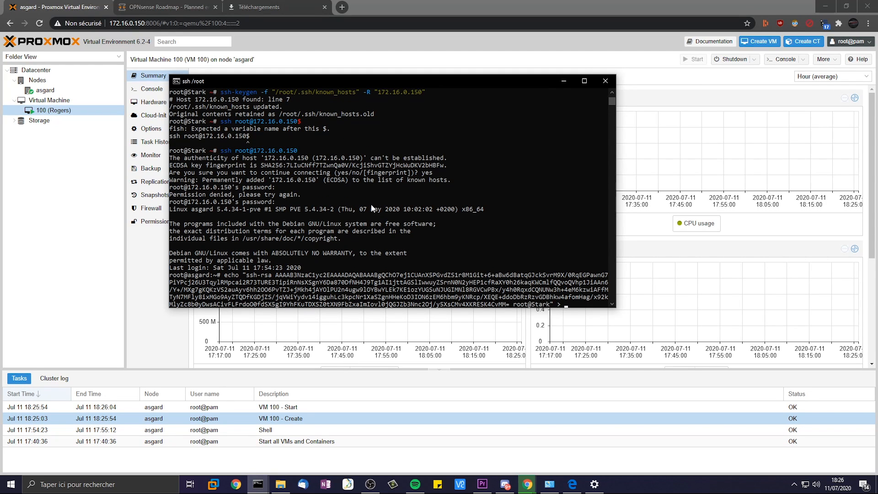
# - Append the copied public key to .ssh/authorized_keys on asgard with >>
pyautogui.press('BackSpace')
pyautogui.press('BackSpace')
pyautogui.write('>>')
pyautogui.press('BackSpace')
pyautogui.press('BackSpace')
pyautogui.write('ssh/authorized_keys')
pyautogui.press('Return')
pyautogui.write('exit')
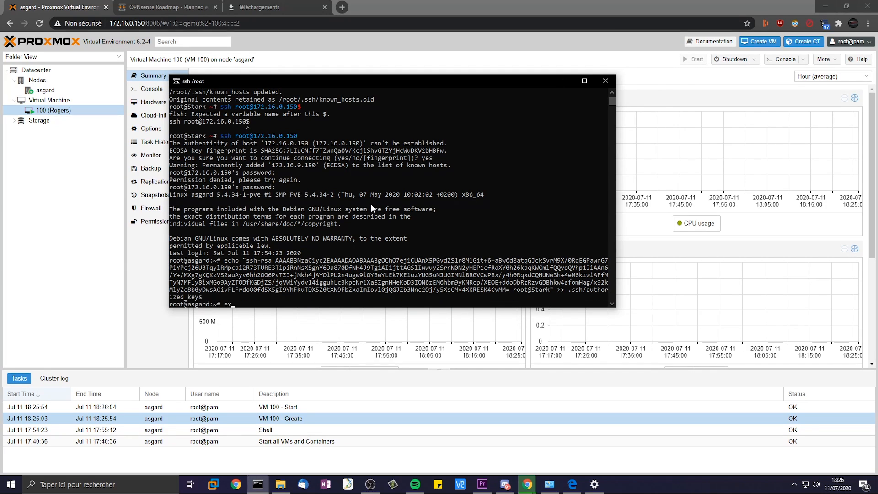
pyautogui.press('Return')
pyautogui.press('Up')
pyautogui.press('Return')
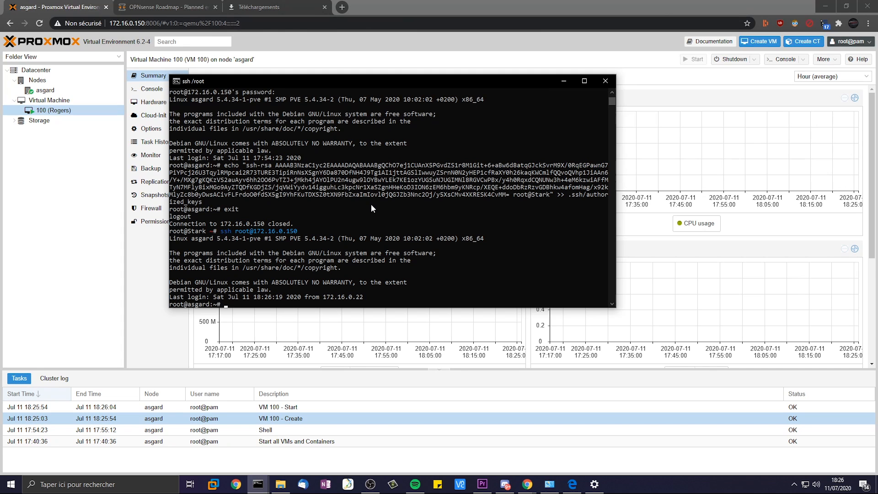
# - Close WinRAR and run pwd in a shell on node asgard
pyautogui.click(64, 100)
pyautogui.click(65, 90)
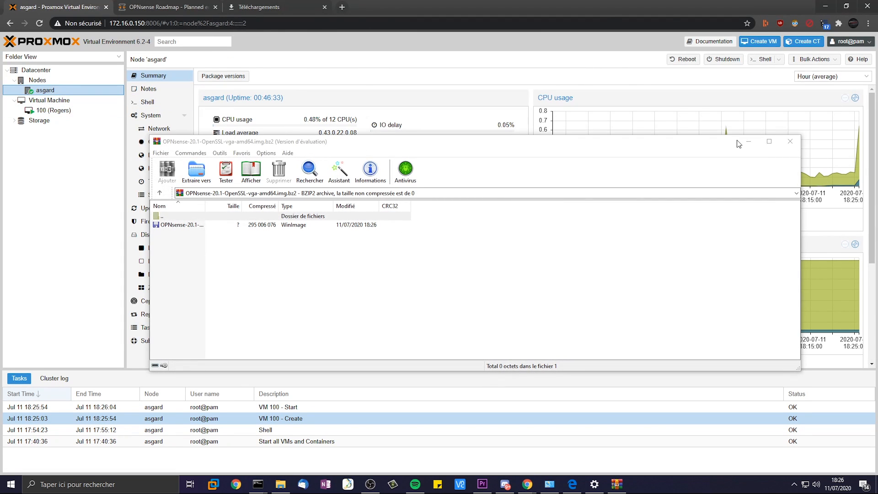
pyautogui.click(790, 141)
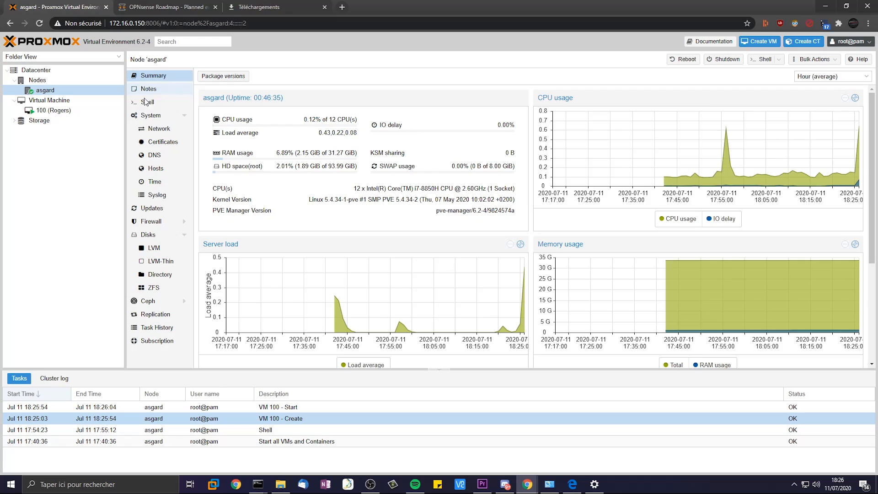
pyautogui.click(138, 103)
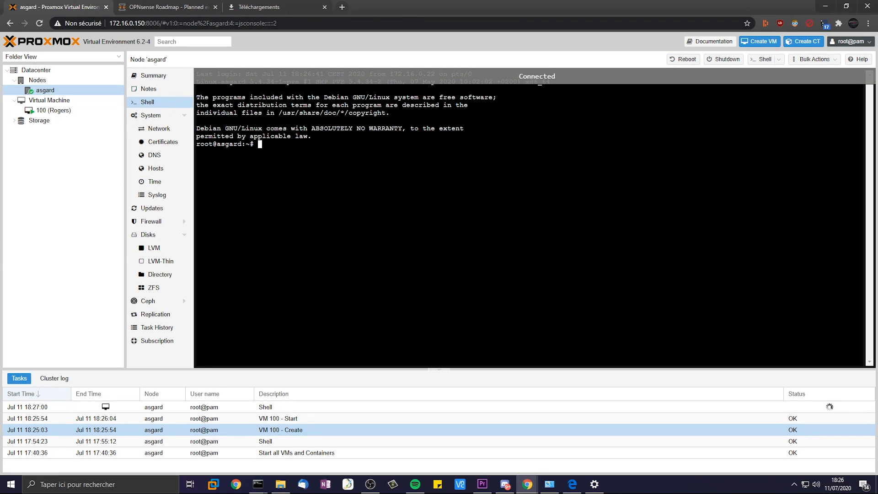
pyautogui.write('pwd')
pyautogui.press('Return')
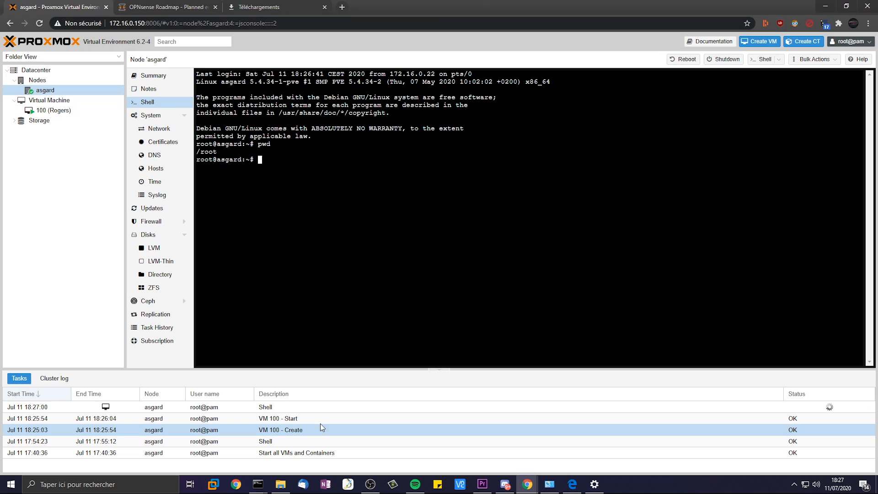
# - Check the running Shell task, then show the Summary of VM 100 (Rogers)
pyautogui.click(325, 408)
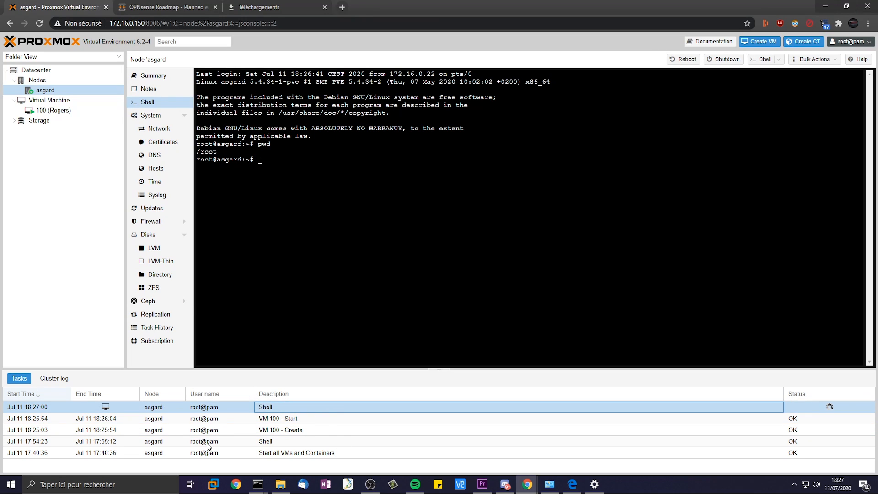
pyautogui.click(39, 121)
pyautogui.click(53, 110)
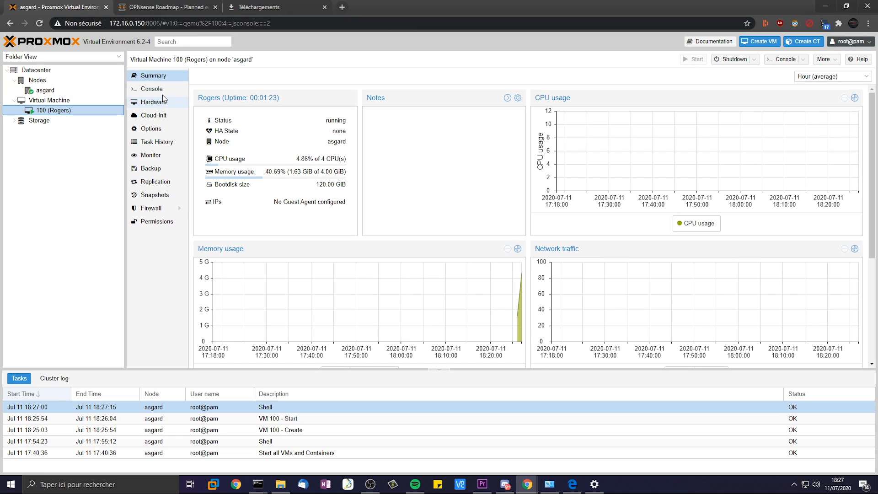
# - In VM 100's console, attempt an OPNsense login as installer with a password
pyautogui.click(163, 90)
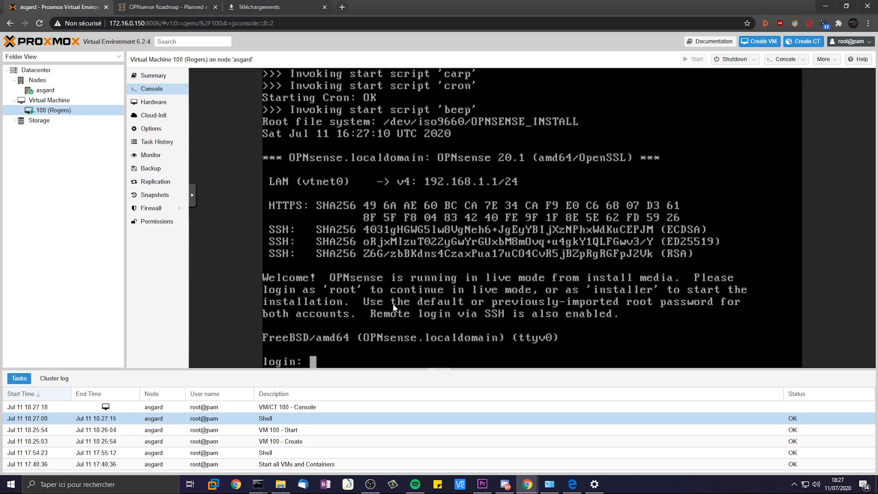
pyautogui.write('insta')
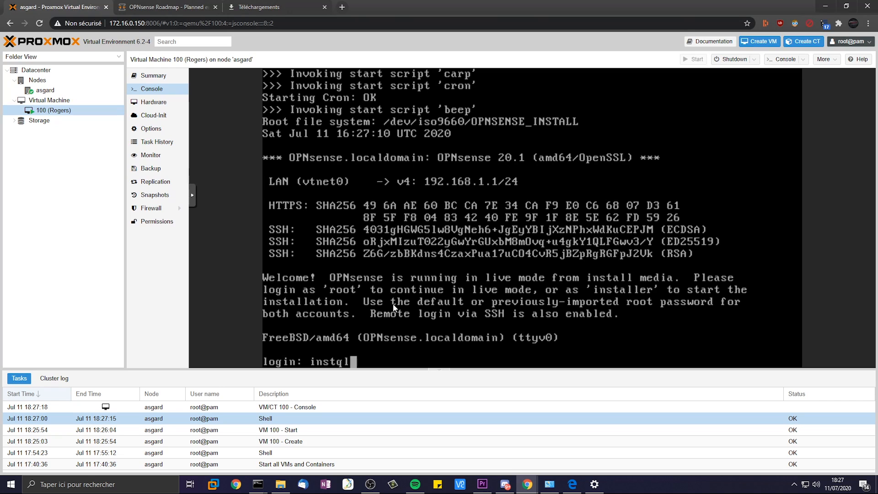
pyautogui.write('ller')
pyautogui.press('Return')
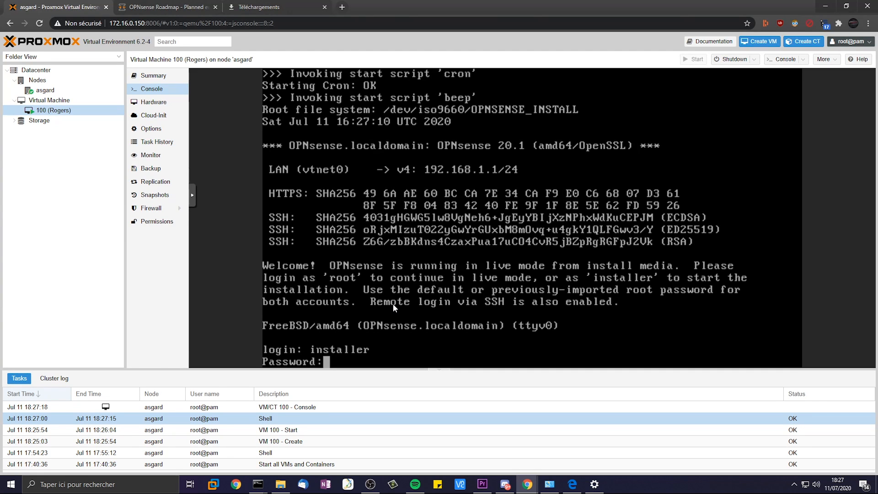
pyautogui.press('Return')
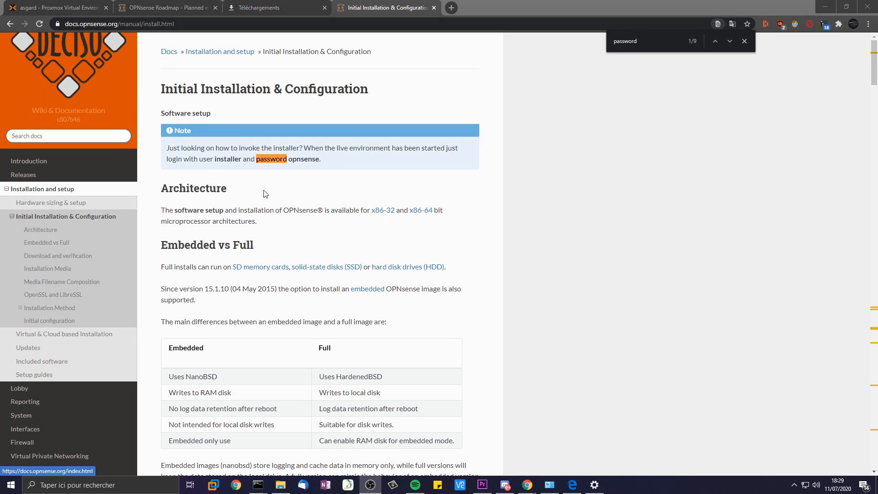
# - Look up the default installer password in the OPNsense installation docs in Chrome
pyautogui.click(277, 161)
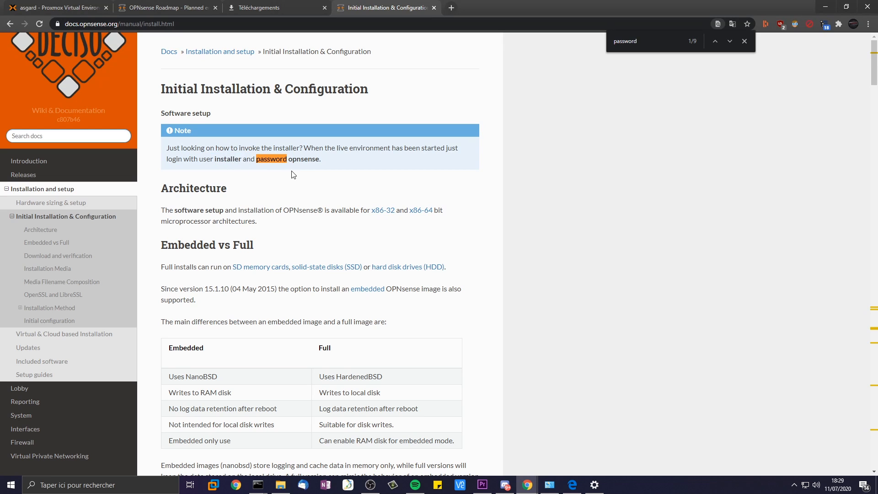
pyautogui.moveTo(321, 161); pyautogui.dragTo(289, 160)
pyautogui.moveTo(559, 2); pyautogui.dragTo(421, 0)
pyautogui.click(179, 3)
# - Log into the OPNsense installer as installer and accept the welcome screen
pyautogui.click(59, 8)
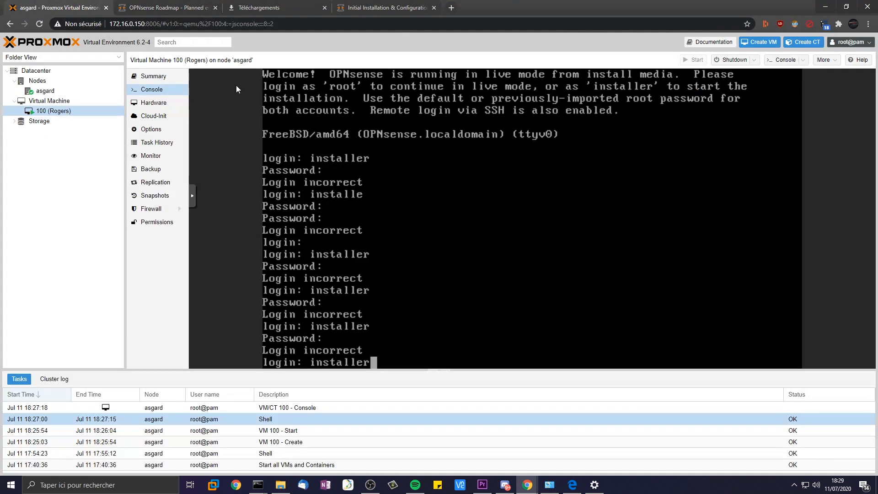
pyautogui.press('Return')
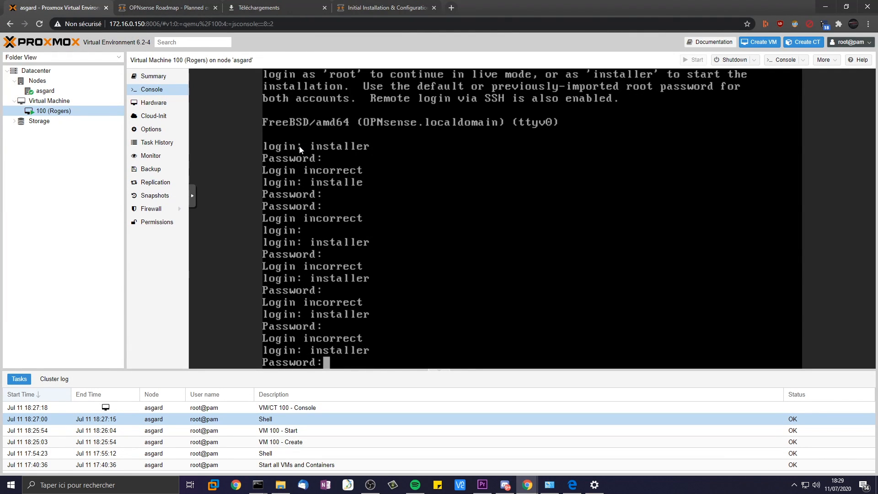
pyautogui.press('Return')
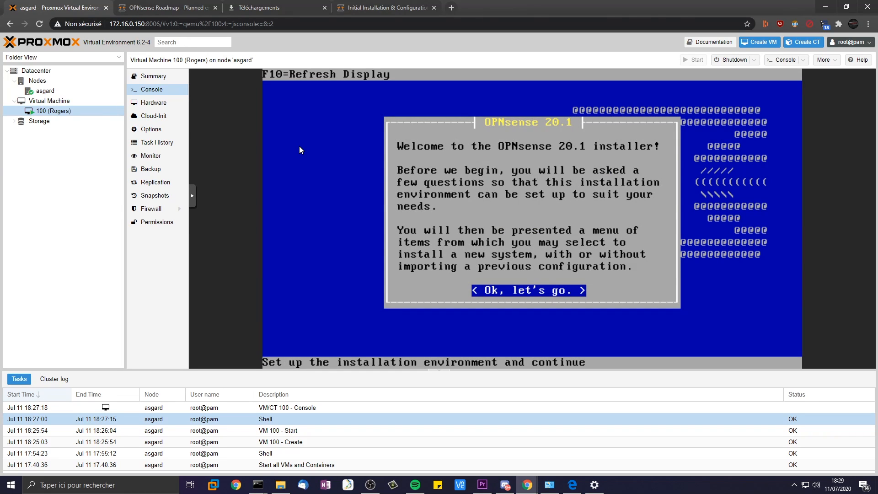
pyautogui.press('Return')
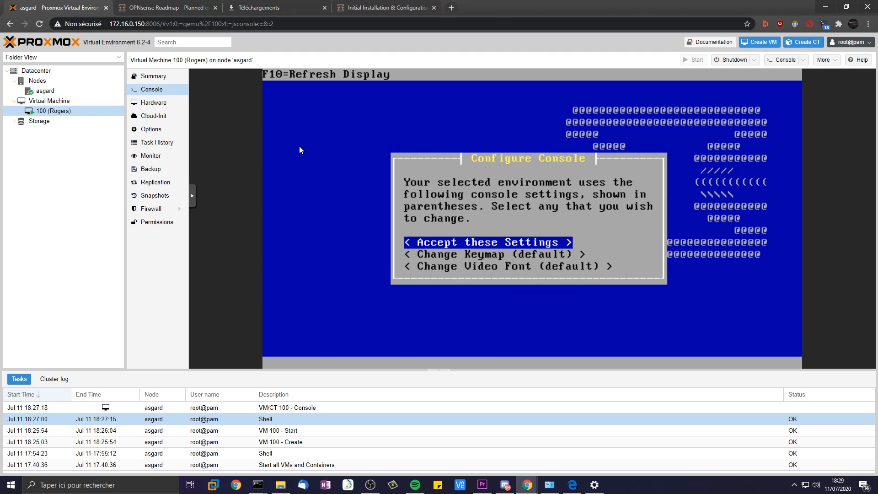
# - Change the keymap to fr.kbd and accept the console settings
pyautogui.press('Down')
pyautogui.press('Return')
pyautogui.press('Down')
pyautogui.press('Down')
pyautogui.press('Down')
pyautogui.press('Down')
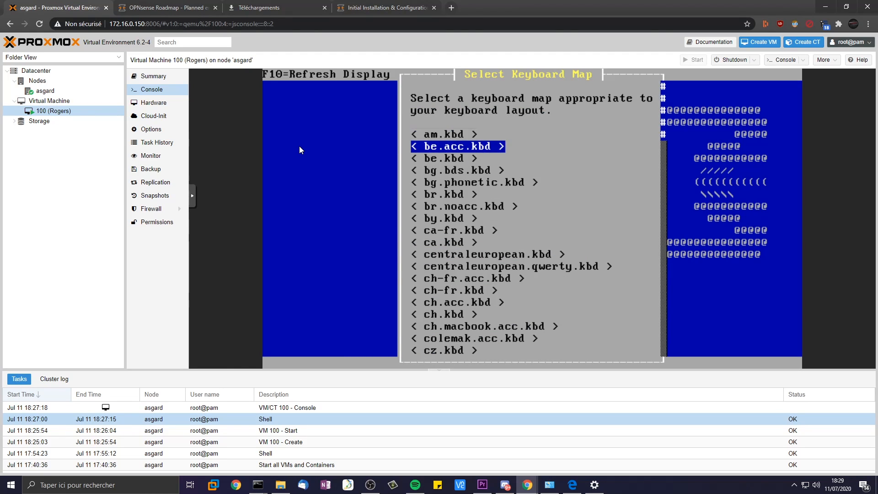
pyautogui.press('Down')
pyautogui.press('Down')
pyautogui.press('Down')
pyautogui.press('Down')
pyautogui.press('Down')
pyautogui.press('Down')
pyautogui.press('Down')
pyautogui.press('Down')
pyautogui.press('Down')
pyautogui.press('Down')
pyautogui.press('Down')
pyautogui.press('Down')
pyautogui.press('Down')
pyautogui.press('Down')
pyautogui.press('Down')
pyautogui.press('Down')
pyautogui.press('Down')
pyautogui.press('Down')
pyautogui.press('Down')
pyautogui.press('Down')
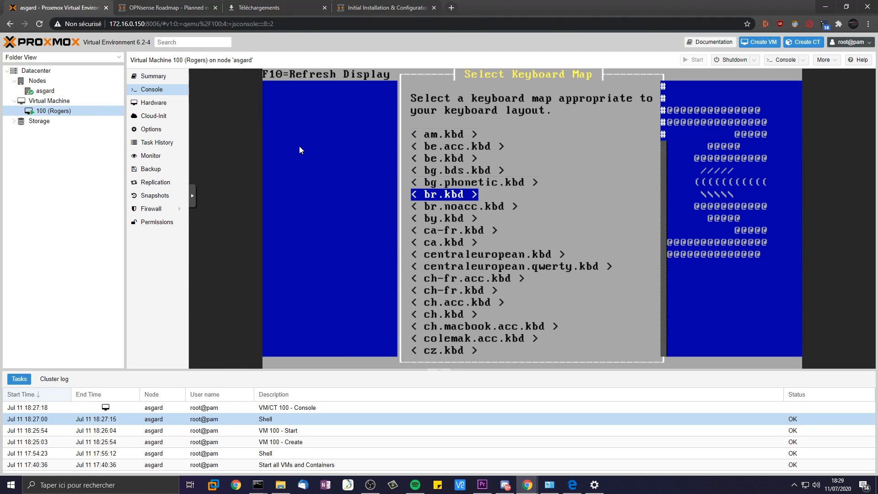
pyautogui.press('Down')
pyautogui.press('Down')
pyautogui.press('Down')
pyautogui.press('Down')
pyautogui.press('Down')
pyautogui.press('Down')
pyautogui.press('Down')
pyautogui.press('Up')
pyautogui.press('Up')
pyautogui.press('Up')
pyautogui.press('Return')
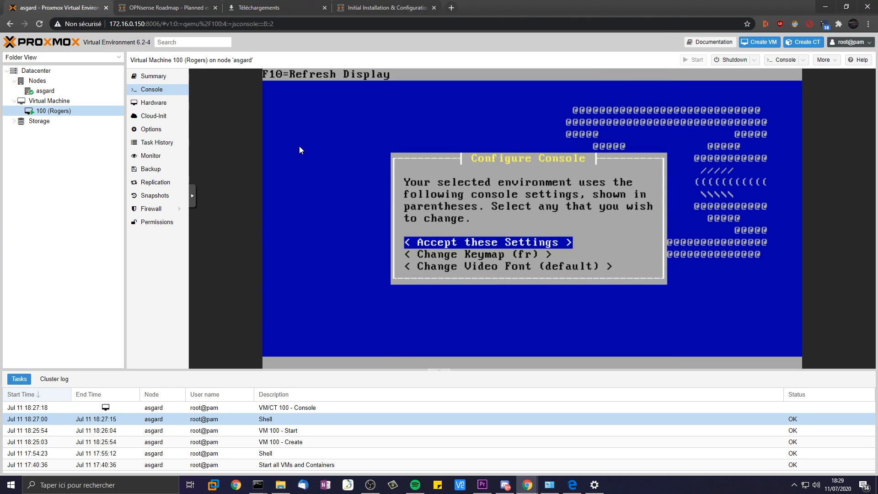
pyautogui.press('Down')
pyautogui.press('Up')
pyautogui.press('Return')
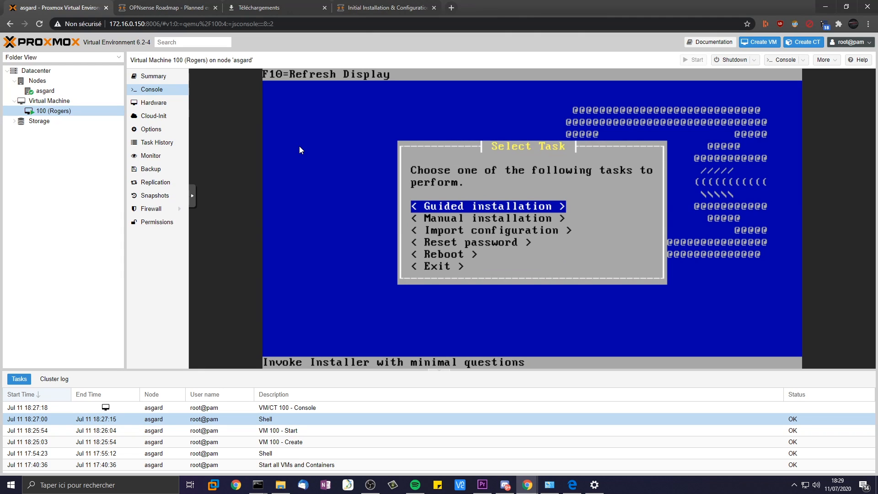
# - Choose Guided installation onto disk da0 in GPT/UEFI mode
pyautogui.press('Return')
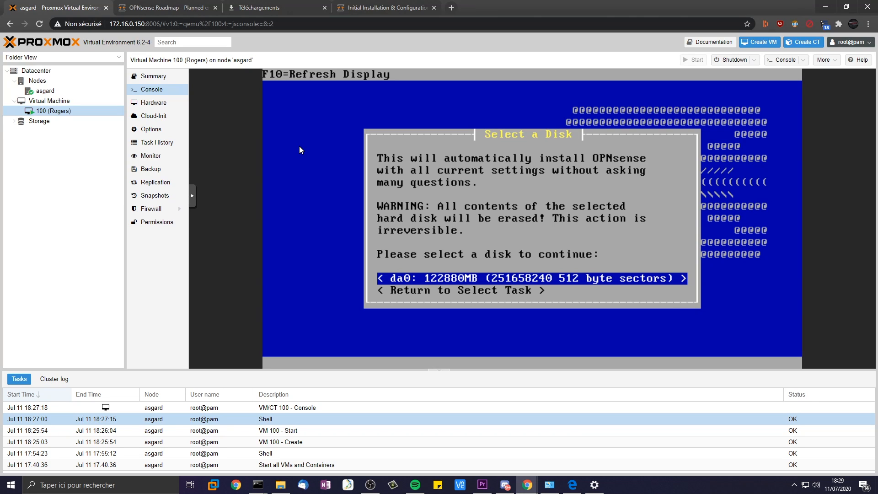
pyautogui.press('Return')
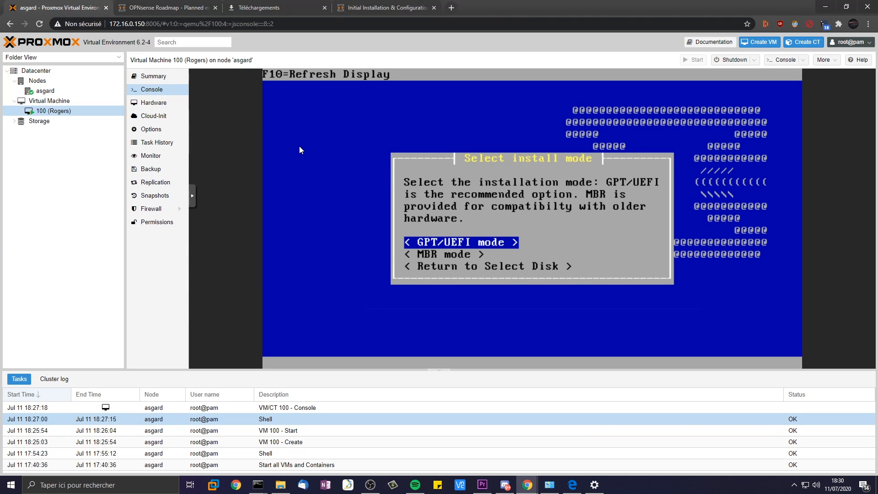
pyautogui.press('Return')
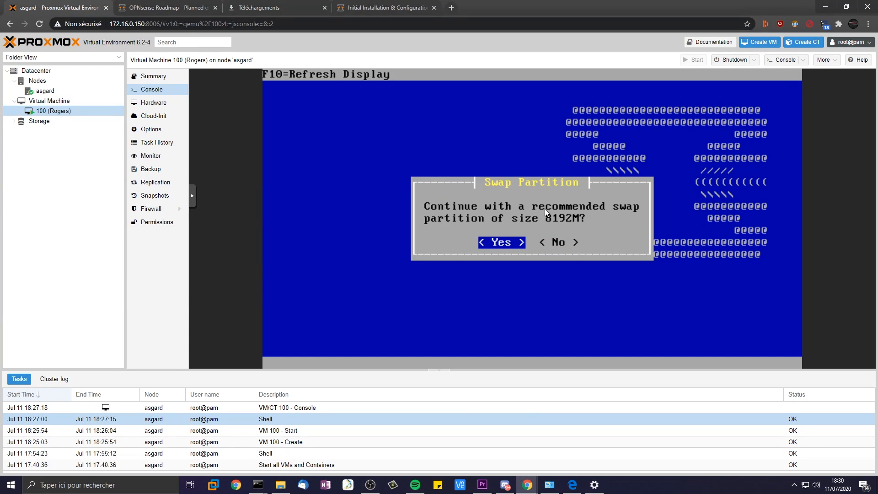
# - Accept the 8192M swap partition, set and confirm the root password, then reboot
pyautogui.press('Return')
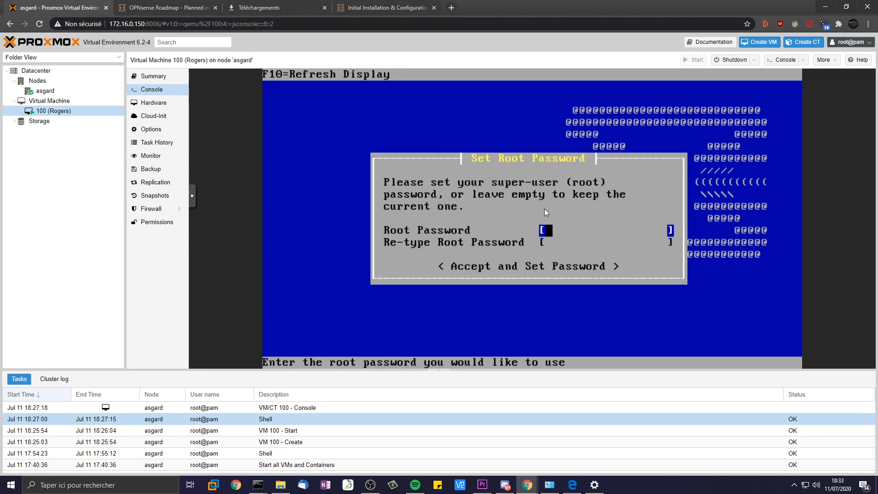
pyautogui.press('Down')
pyautogui.press('Down')
pyautogui.press('Up')
pyautogui.press('Up')
pyautogui.write('******')
pyautogui.press('Down')
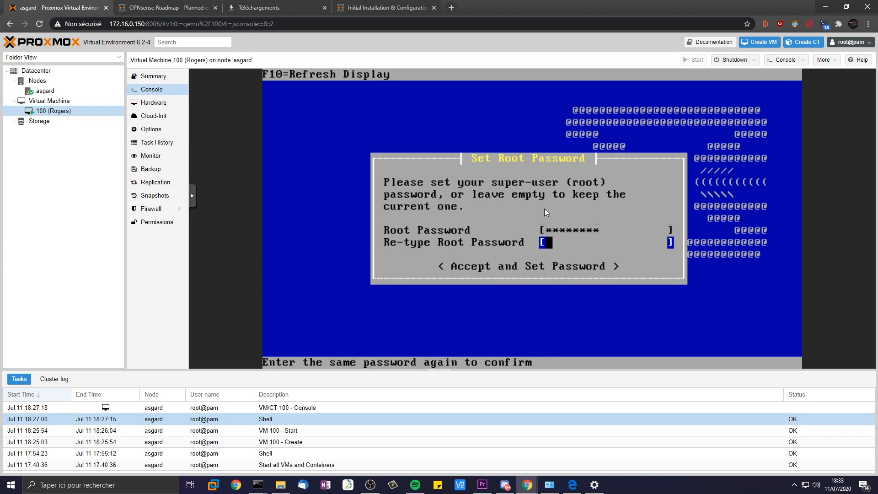
pyautogui.write('*********')
pyautogui.press('Down')
pyautogui.press('Return')
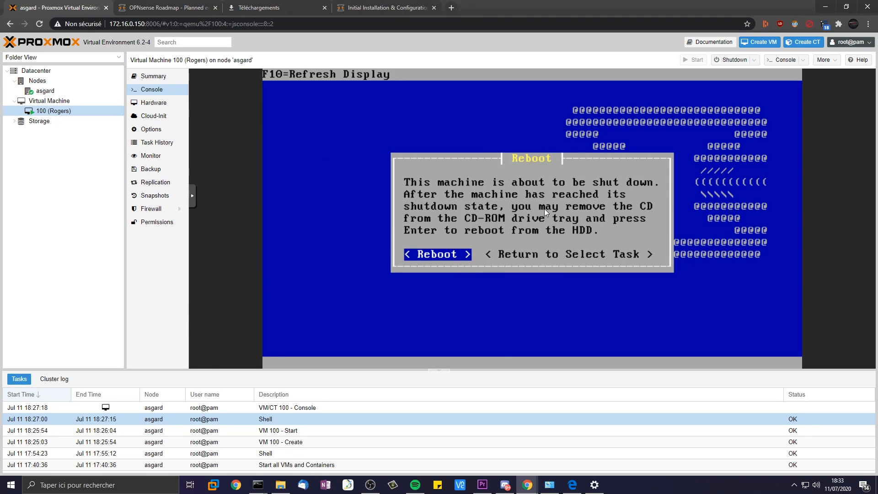
pyautogui.press('Return')
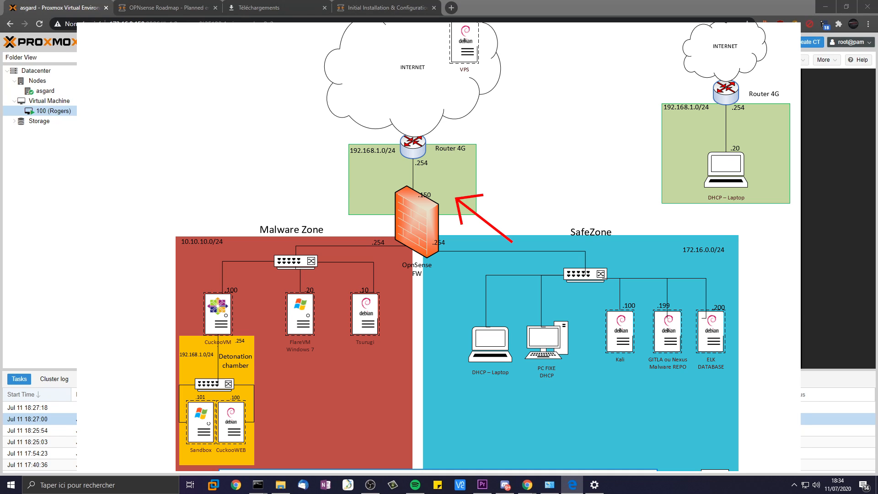
# - Log into OPNsense as root with its password, open shell option 8, and run ls la
pyautogui.write('root')
pyautogui.press('Return')
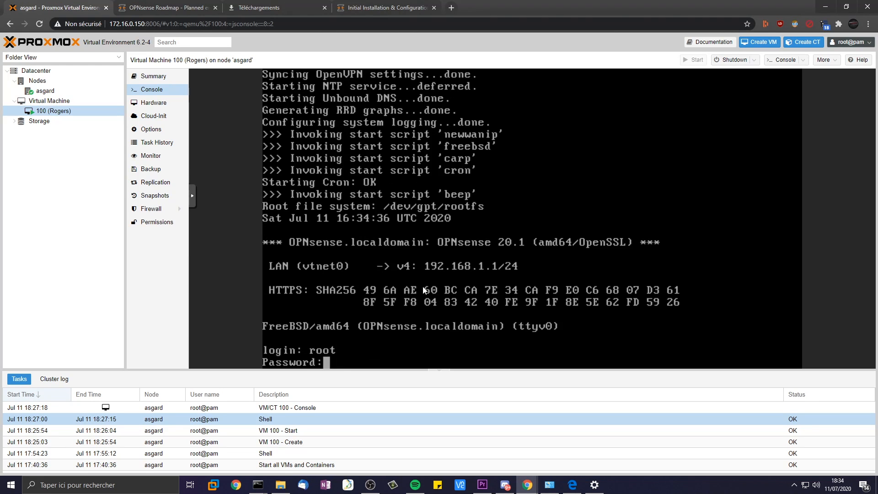
pyautogui.write('opnsense')
pyautogui.press('Return')
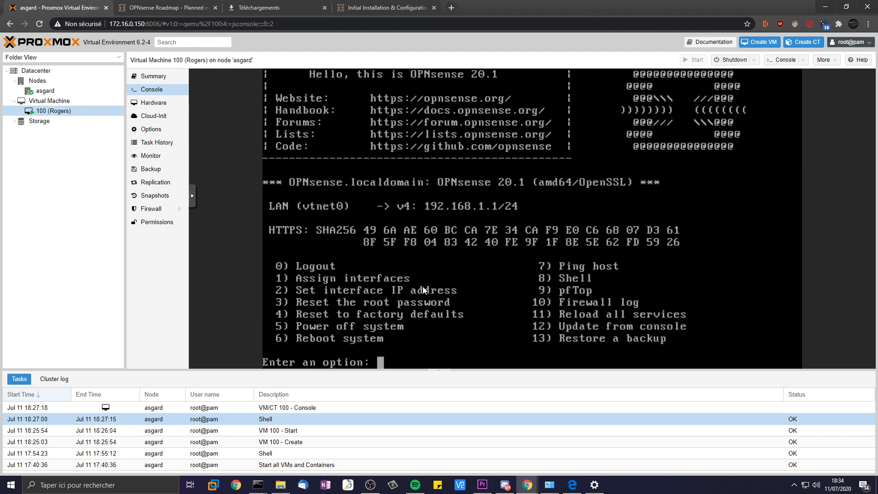
pyautogui.write('8')
pyautogui.press('Return')
pyautogui.write('ls la')
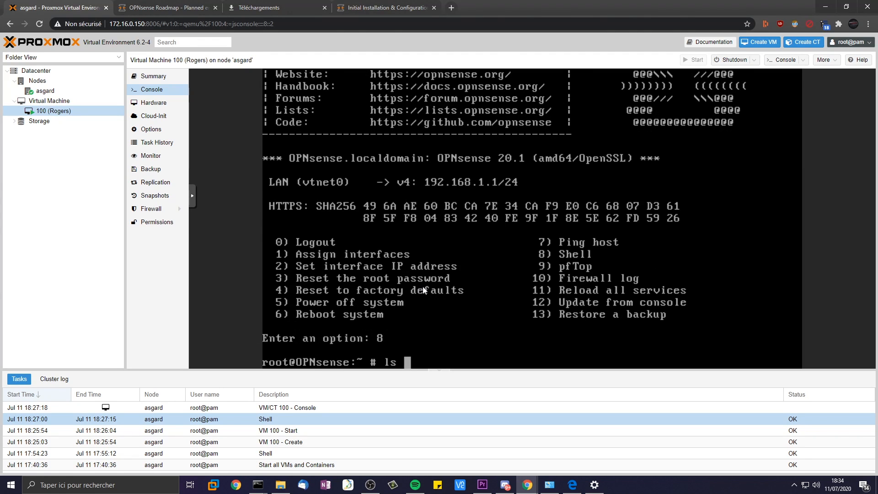
pyautogui.press('Return')
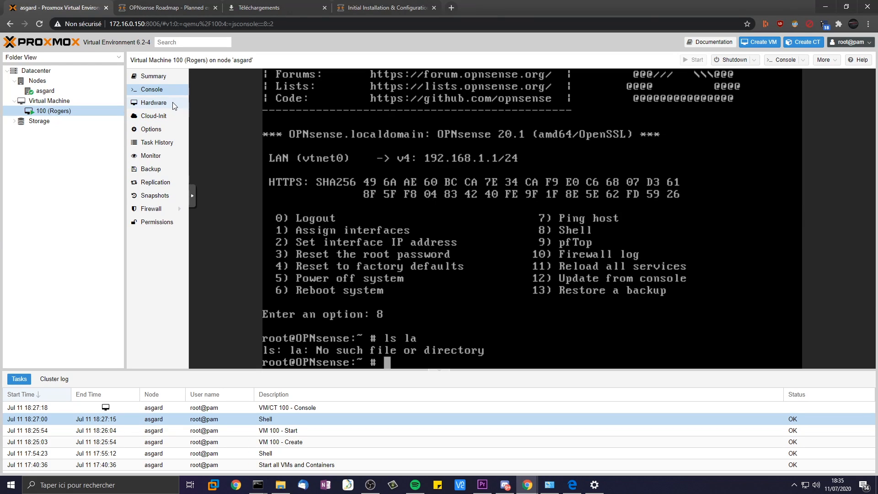
# - Reopen VM 100's console and bring the HomeLAB diagram window onto this screen
pyautogui.click(55, 101)
pyautogui.click(57, 111)
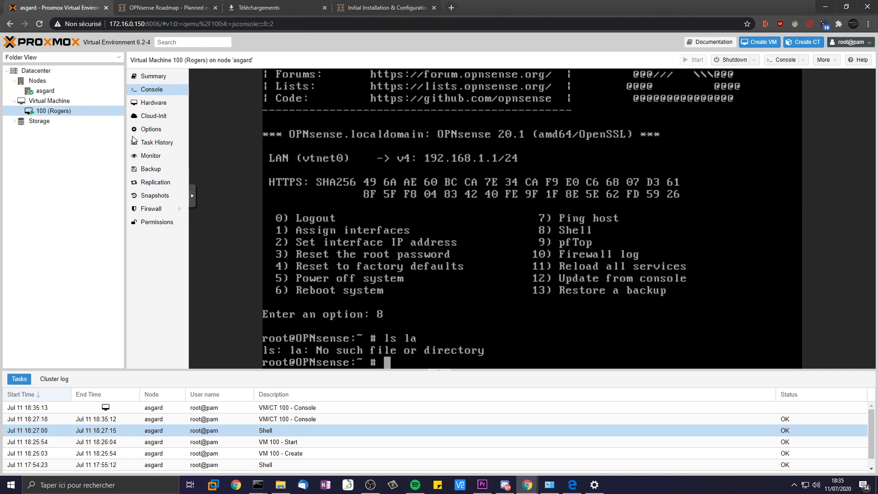
pyautogui.moveTo(0, 15); pyautogui.dragTo(426, 0)
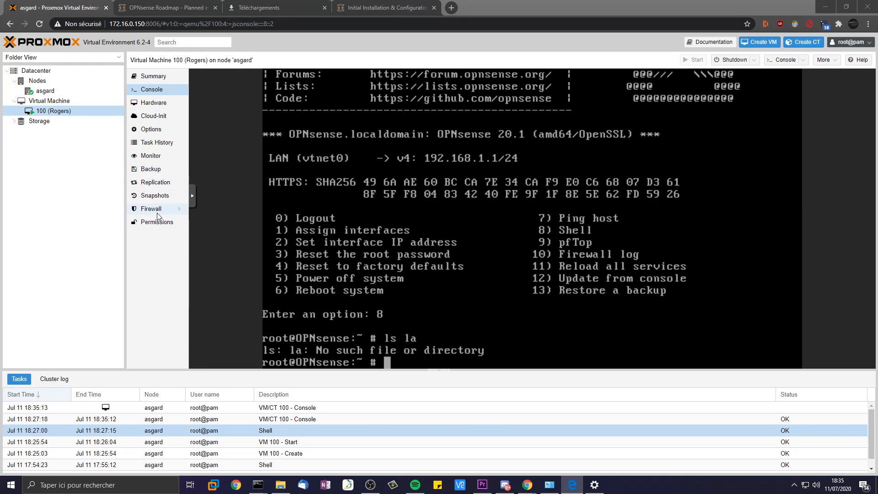
# - Review VM 100's firewall options (firewall off, input DROP), then its Snapshots and Replication pages
pyautogui.click(170, 209)
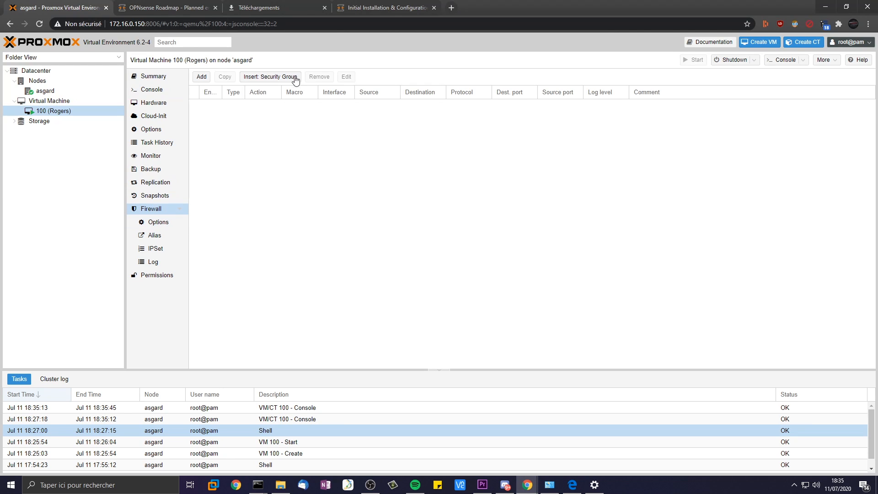
pyautogui.click(158, 223)
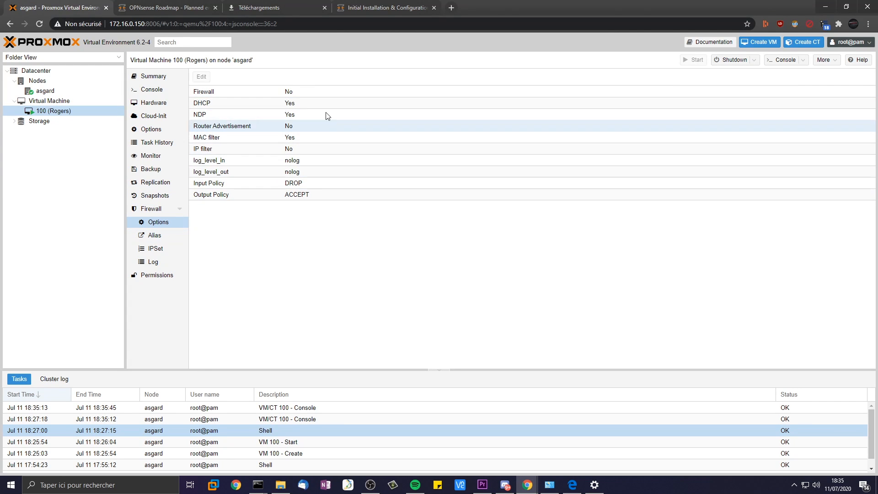
pyautogui.click(308, 92)
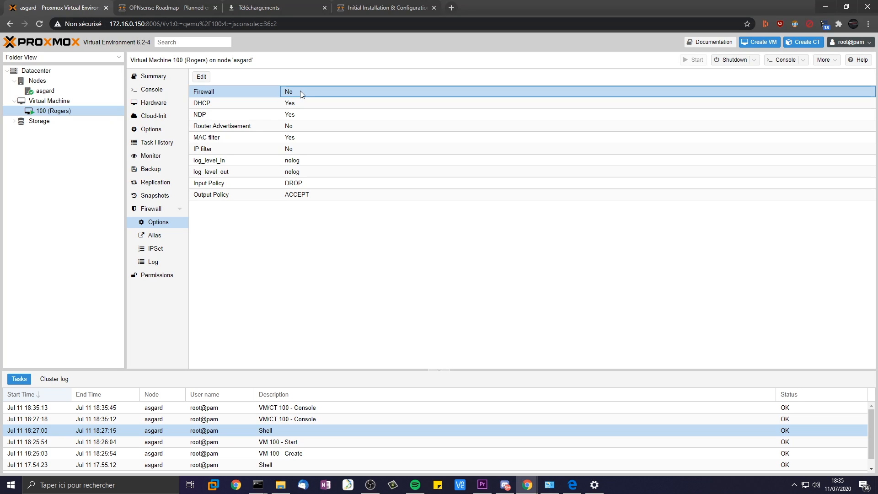
pyautogui.click(152, 195)
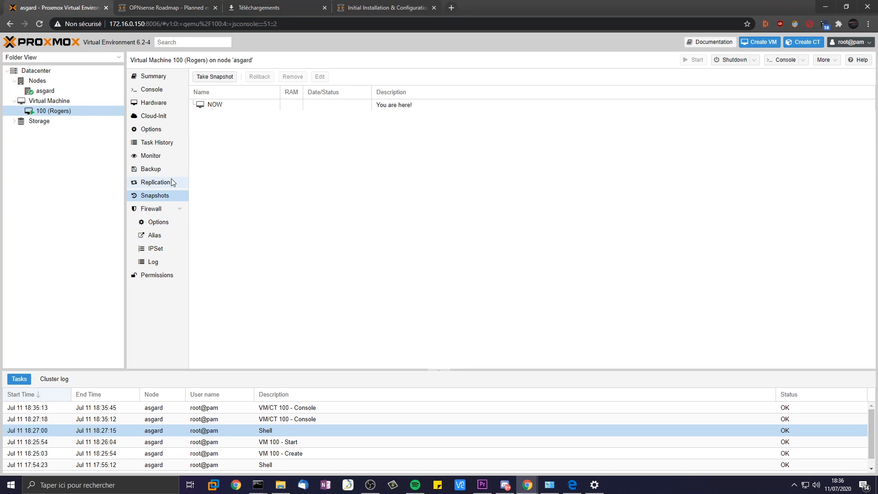
pyautogui.click(171, 178)
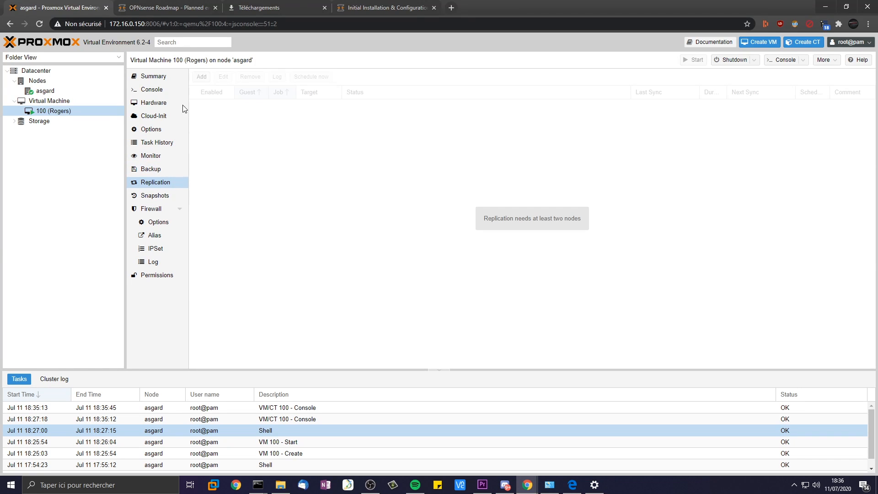
# - Start adding a network device to VM 100, cancel it, and select existing net0
pyautogui.click(164, 102)
pyautogui.click(203, 77)
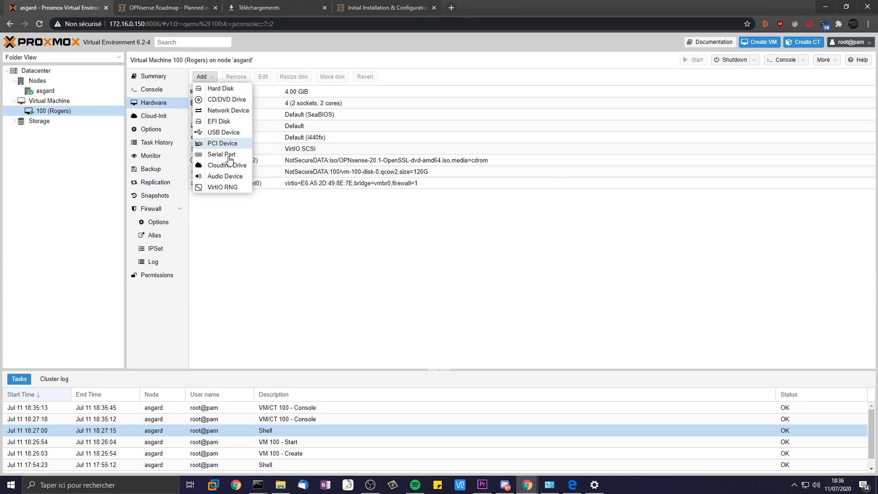
pyautogui.click(236, 110)
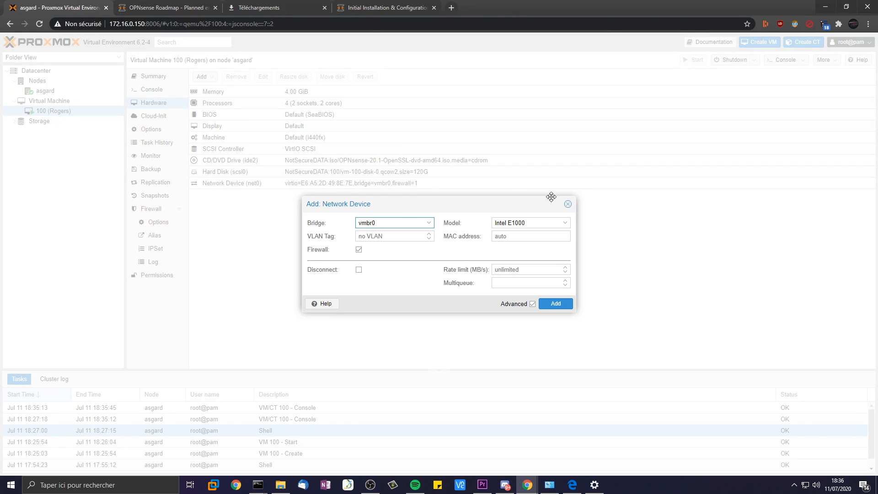
pyautogui.click(568, 201)
pyautogui.click(371, 182)
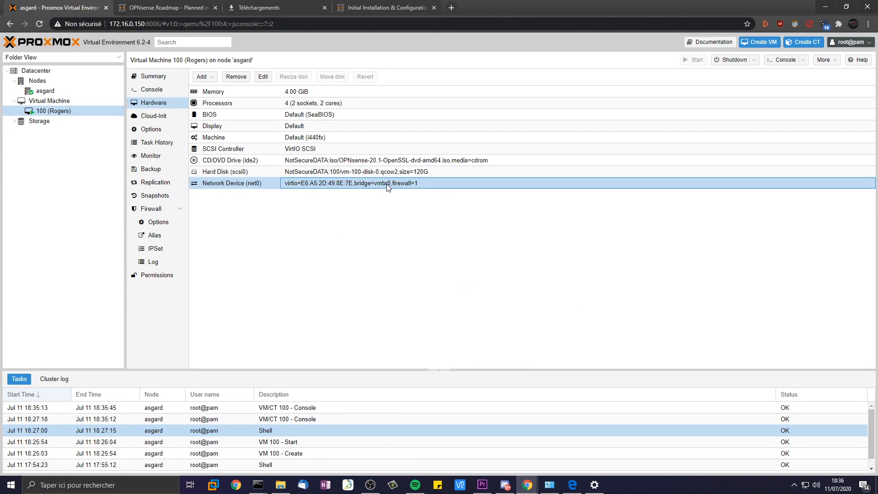
# - Return to VM 100's hardware list, then open node asgard
pyautogui.click(50, 101)
pyautogui.click(53, 111)
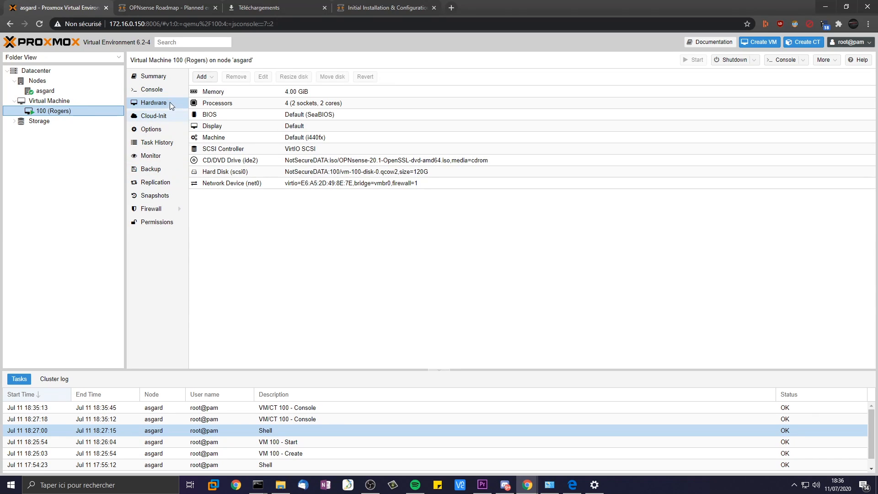
pyautogui.click(45, 90)
# - Browse the Nodes list, Datacenter settings and asgard's network bridges, selecting vmbr0
pyautogui.click(59, 101)
pyautogui.click(69, 79)
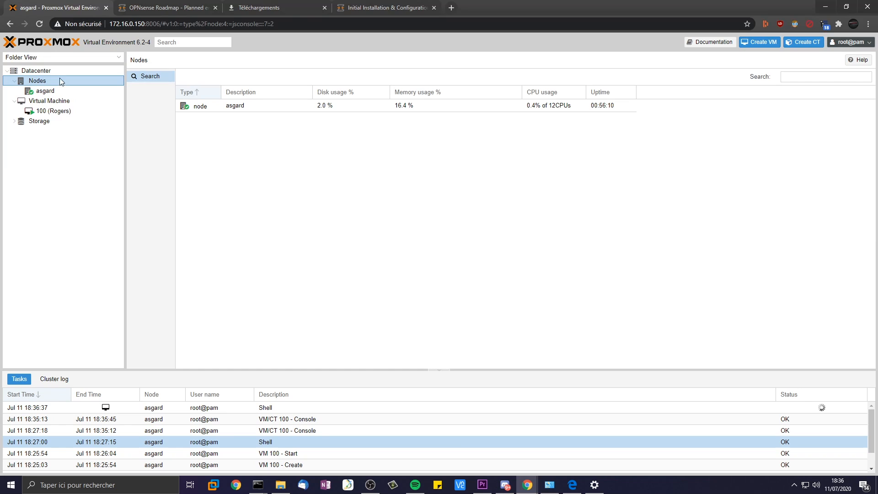
pyautogui.click(37, 71)
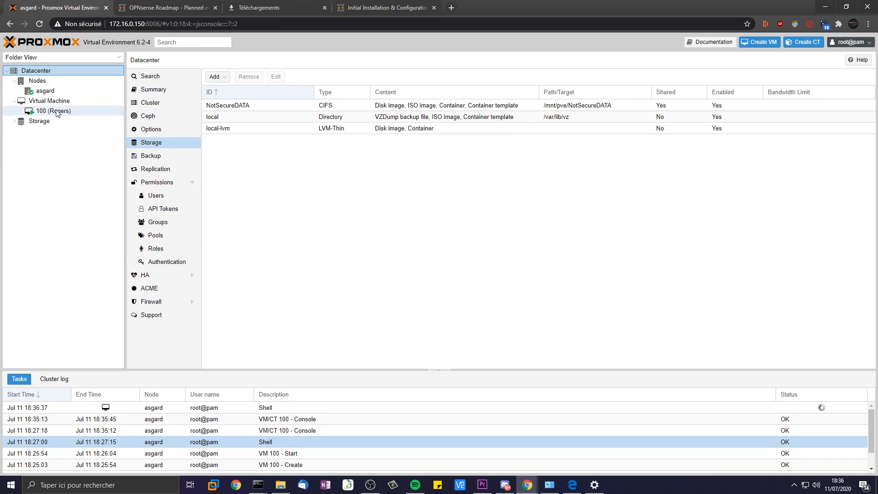
pyautogui.click(45, 90)
pyautogui.click(160, 129)
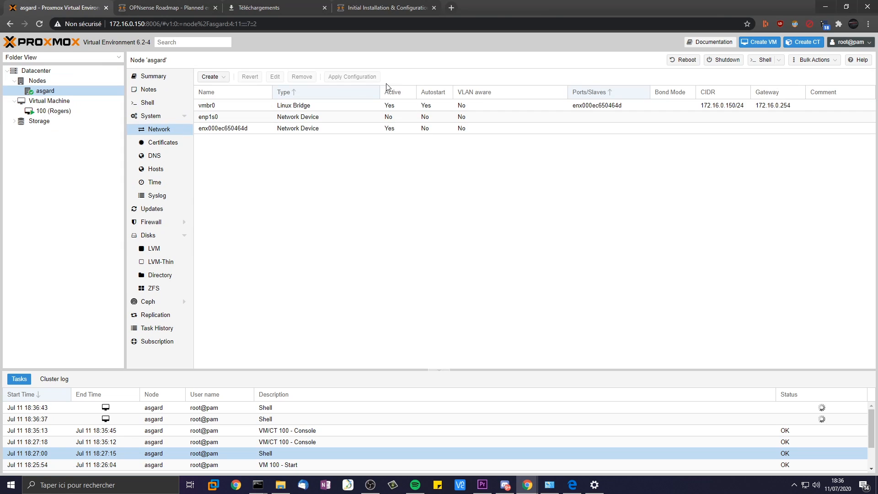
pyautogui.click(238, 108)
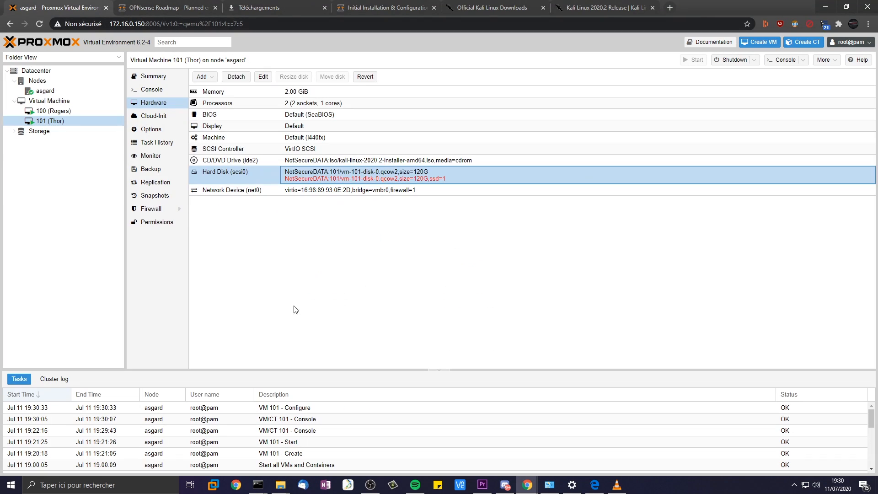
# - Ping 192.168.1.5, 192.168.1.41 and 192.168.1.1 from the asgard host shell
pyautogui.click(157, 143)
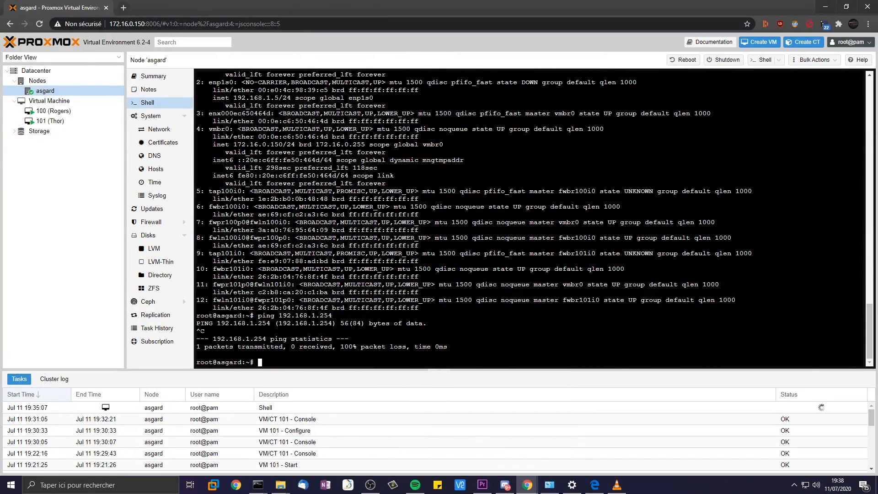
pyautogui.press('Up')
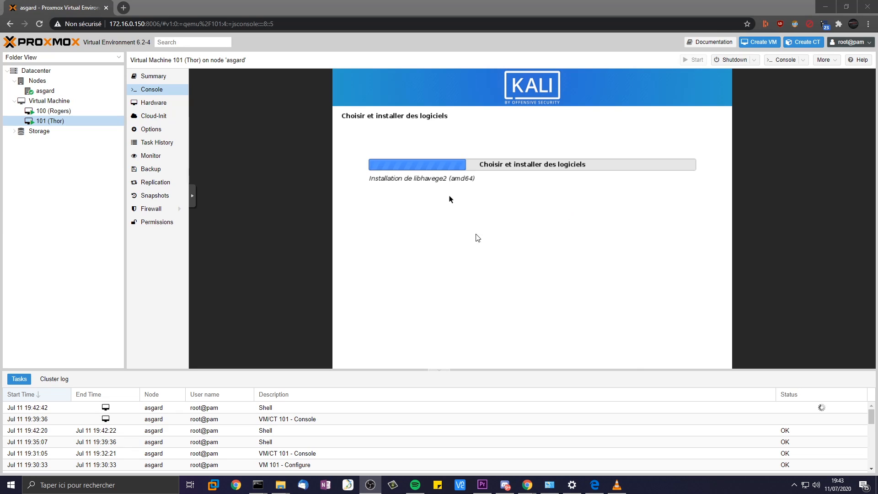
# - Open the edit dialog for VM 101's Hard Disk (scsi0) and close it unchanged
pyautogui.click(165, 102)
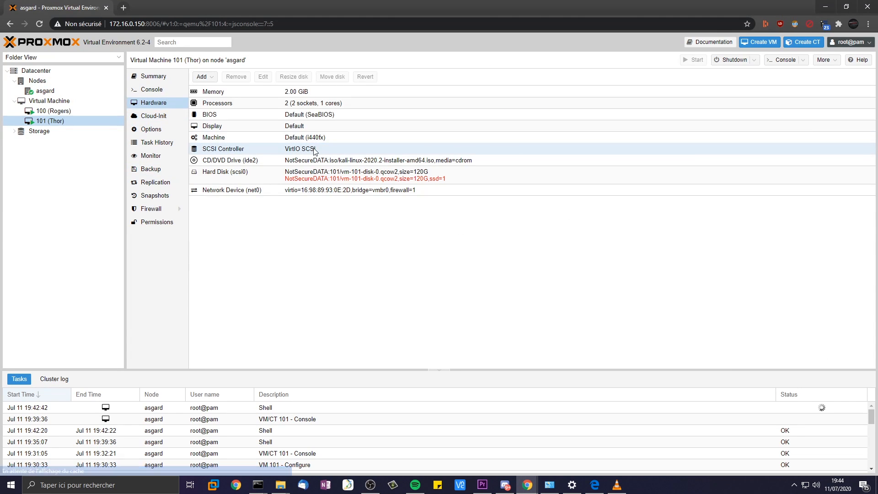
pyautogui.click(325, 176)
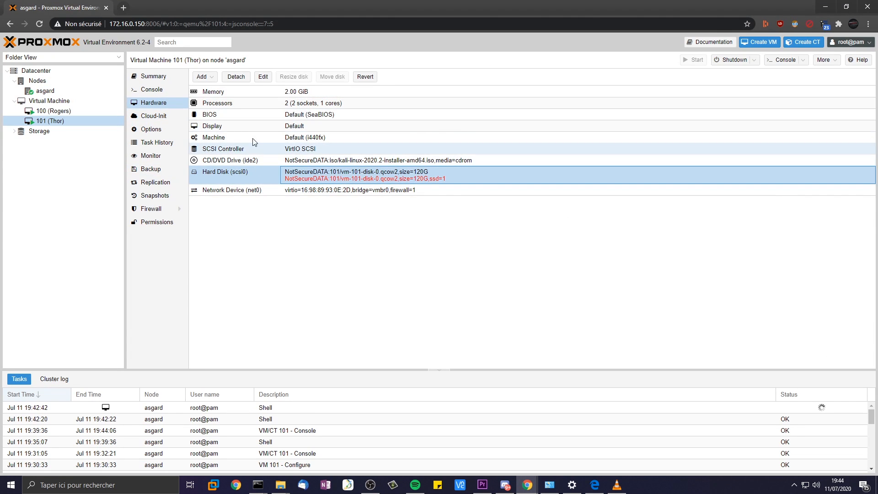
pyautogui.click(263, 77)
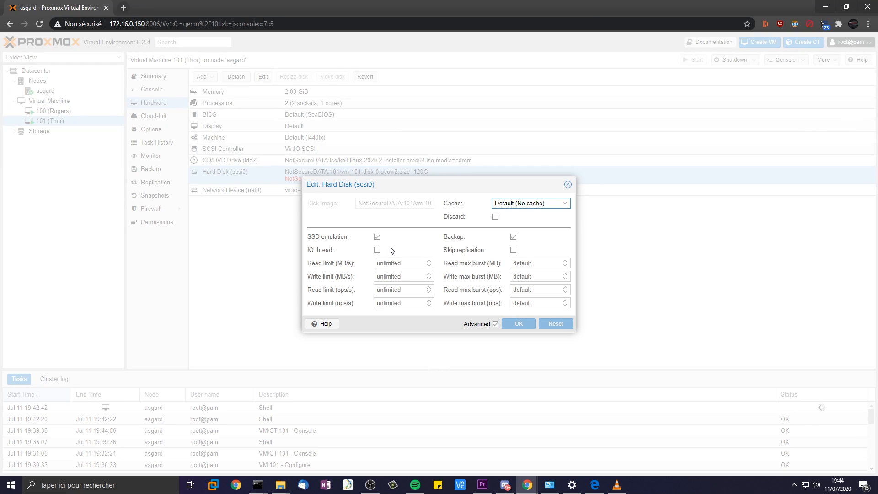
pyautogui.click(568, 184)
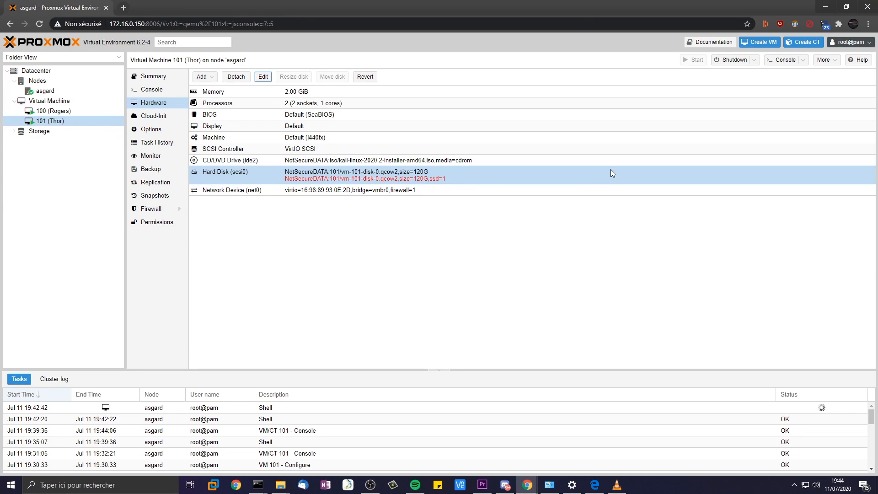
pyautogui.press('XF86AudioPlay')
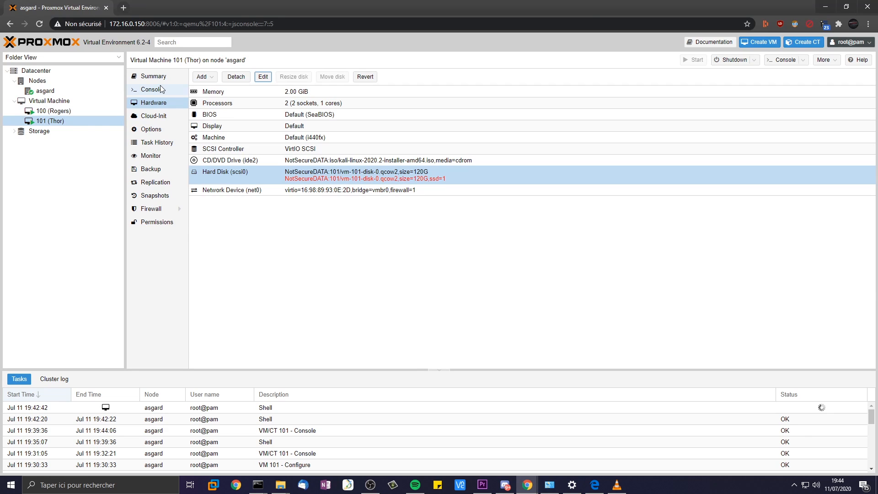
# - Show asgard's network interfaces with vmbr0 selected, then bring up the HomeLAB.pdf diagram
pyautogui.click(46, 80)
pyautogui.click(56, 73)
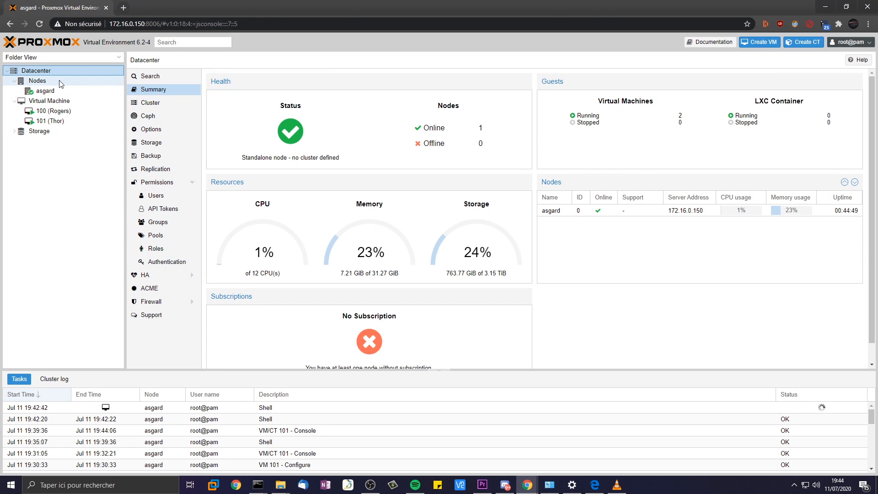
pyautogui.click(46, 90)
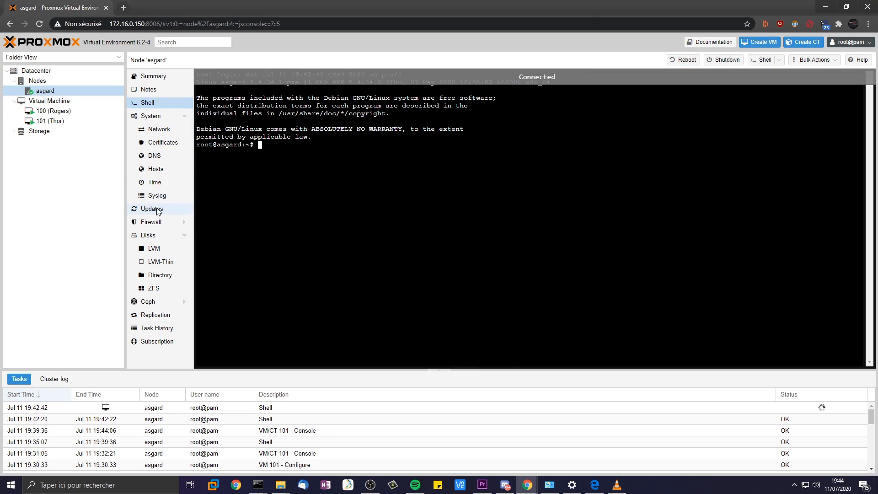
pyautogui.click(158, 129)
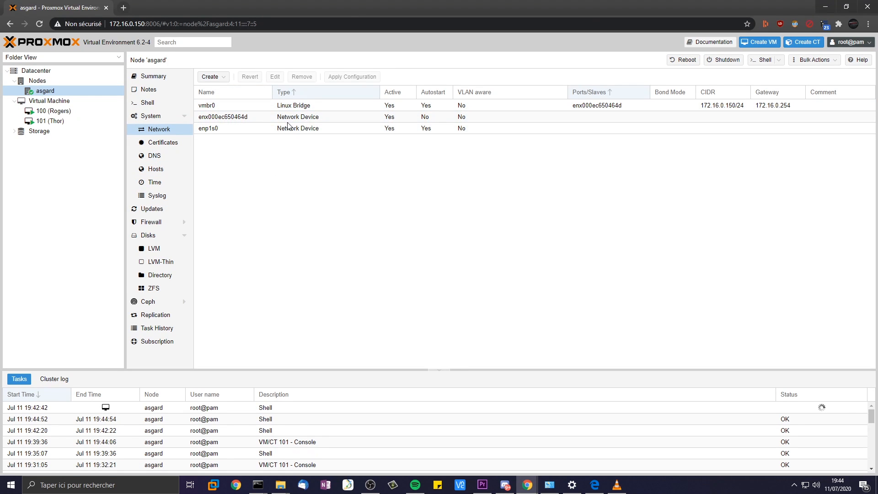
pyautogui.click(211, 105)
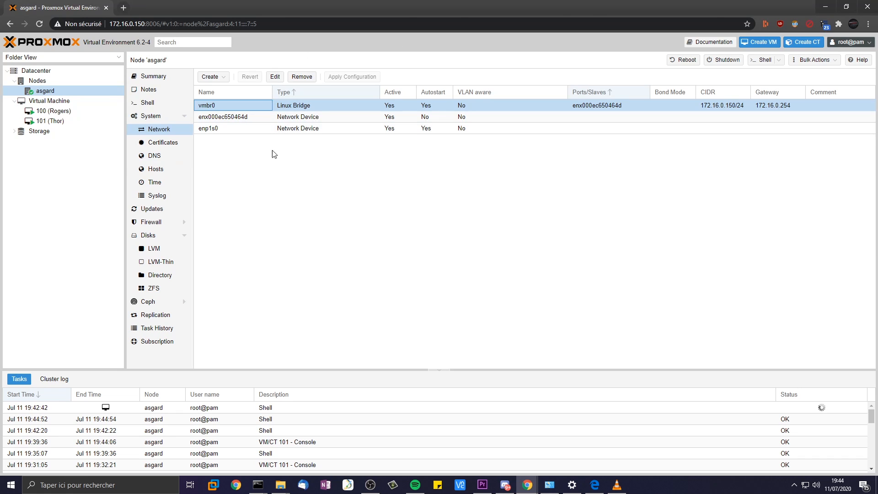
pyautogui.click(591, 488)
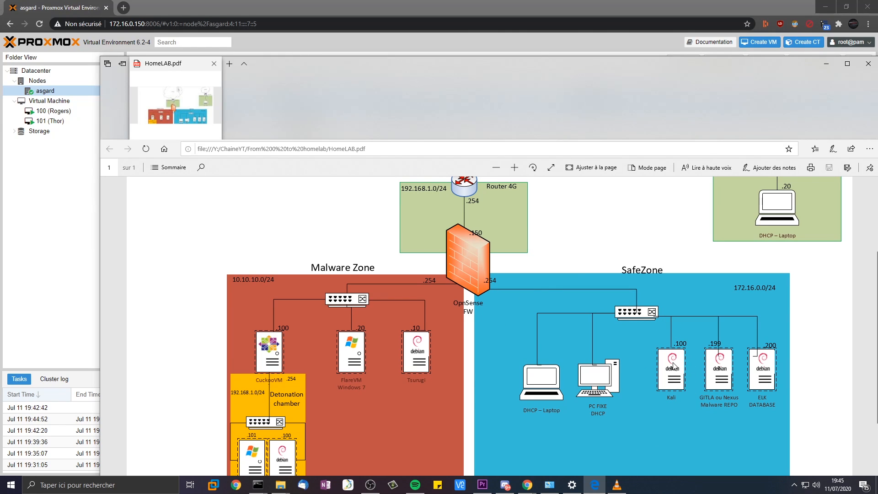
# - Move the HomeLAB diagram off screen and open the network Create menu
pyautogui.moveTo(435, 61); pyautogui.dragTo(877, 137)
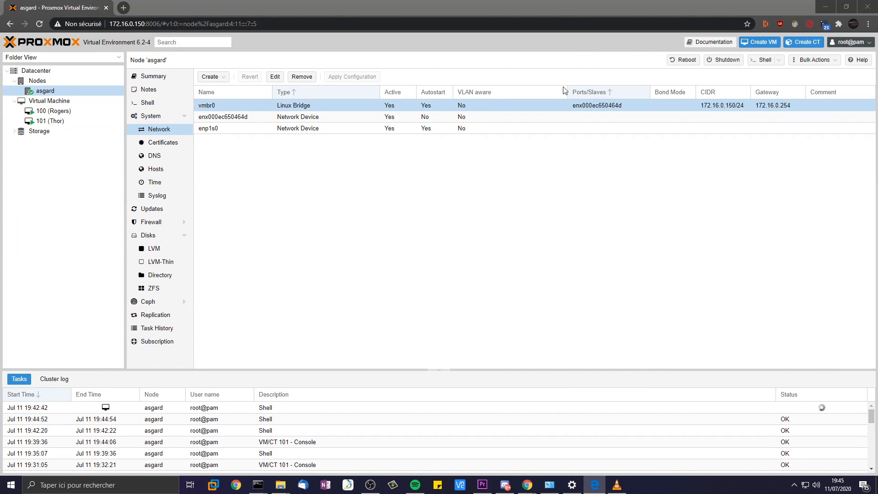
pyautogui.click(219, 76)
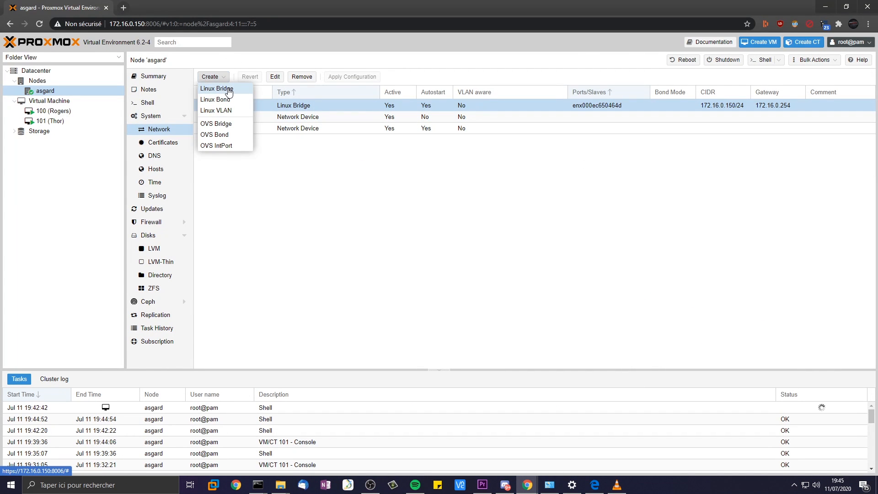
# - Create Linux bridge vmbr1 on port enp1s0 with comment 'Bridge WAN'
pyautogui.click(229, 89)
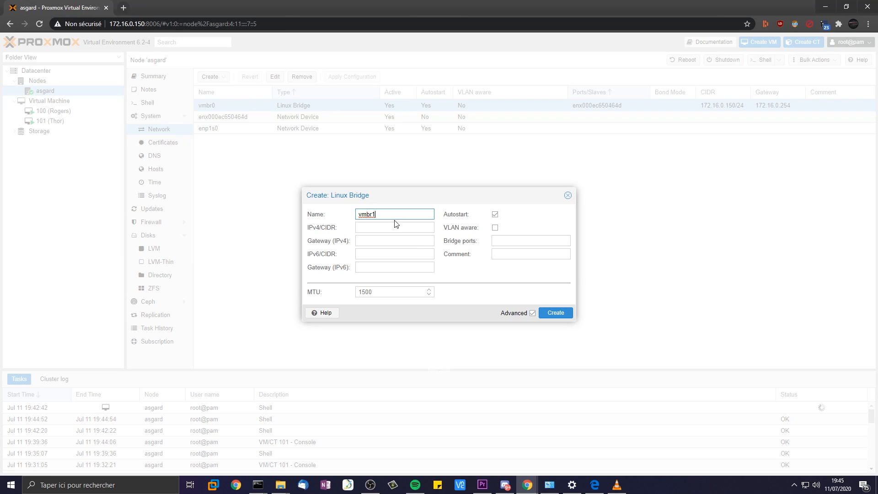
pyautogui.moveTo(382, 214); pyautogui.dragTo(337, 211)
pyautogui.doubleClick(396, 214)
pyautogui.write('eer')
pyautogui.moveTo(377, 210); pyautogui.dragTo(293, 209)
pyautogui.write('vmbr')
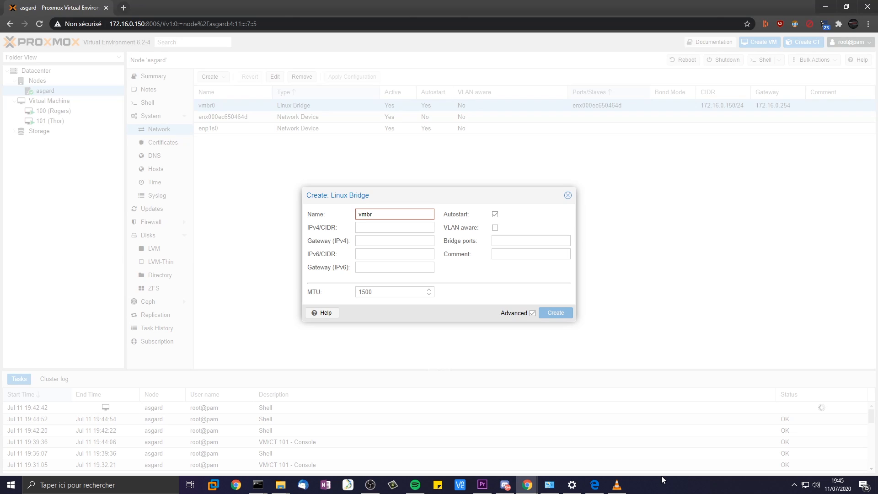
pyautogui.write('1')
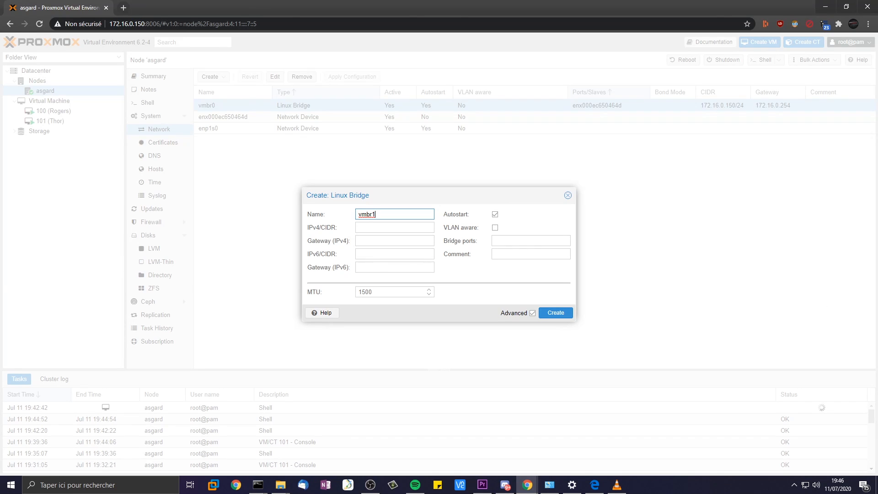
pyautogui.click(499, 241)
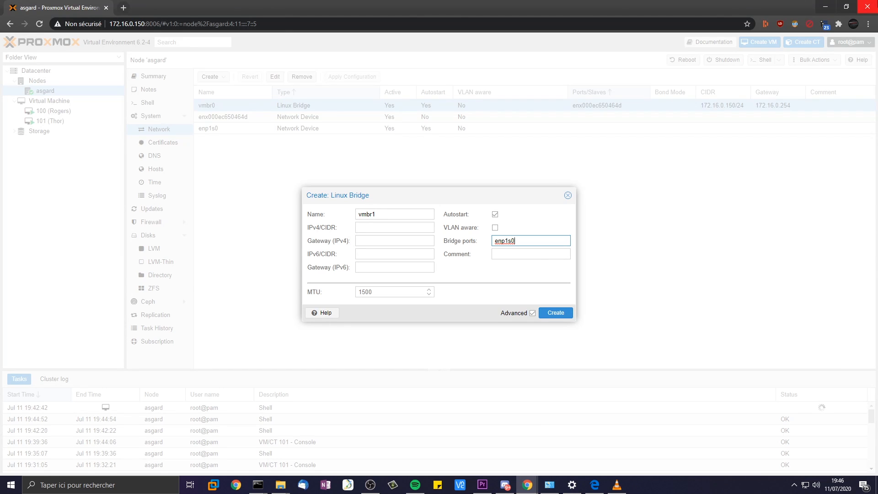
pyautogui.moveTo(877, 114); pyautogui.dragTo(532, 88)
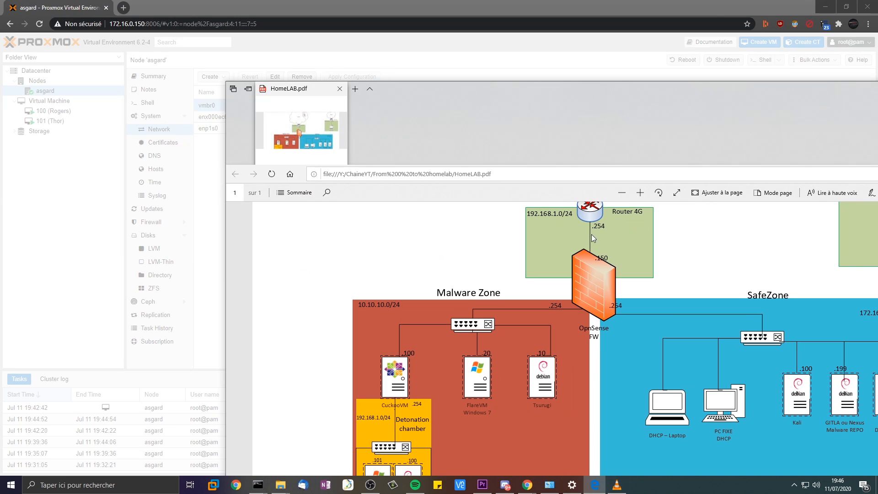
pyautogui.moveTo(567, 92); pyautogui.dragTo(877, 132)
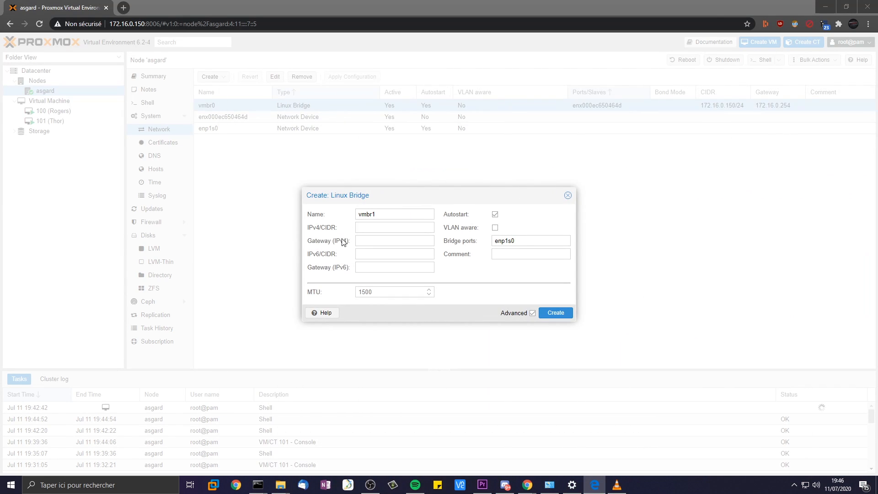
pyautogui.click(528, 255)
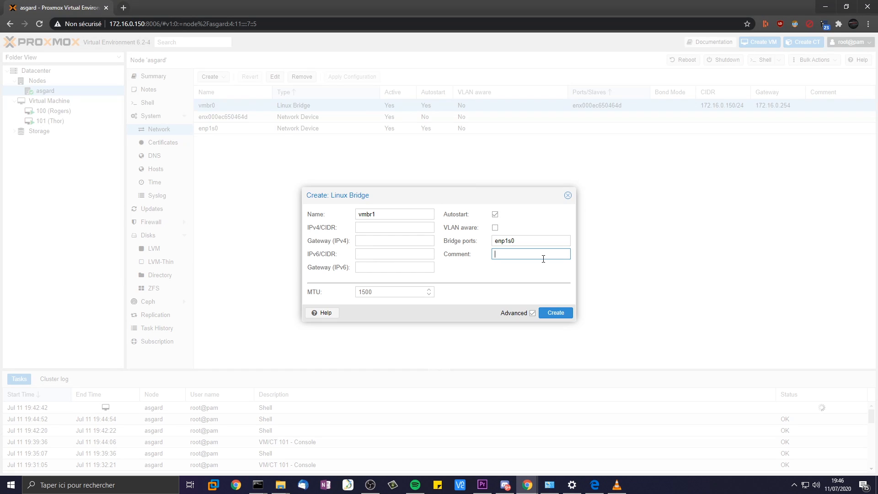
pyautogui.write('Bridge WAN')
pyautogui.click(561, 314)
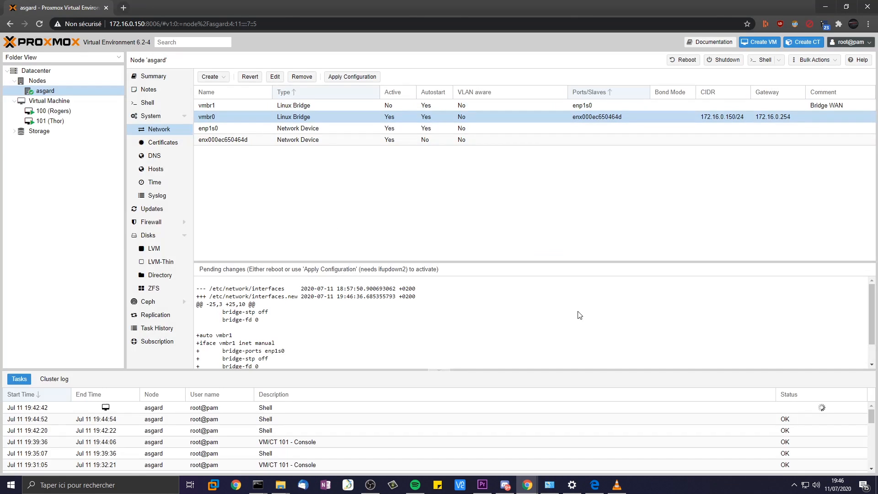
# - Apply the pending network configuration, confirm it, and dismiss the ifupdown2 error
pyautogui.moveTo(200, 270); pyautogui.dragTo(407, 270)
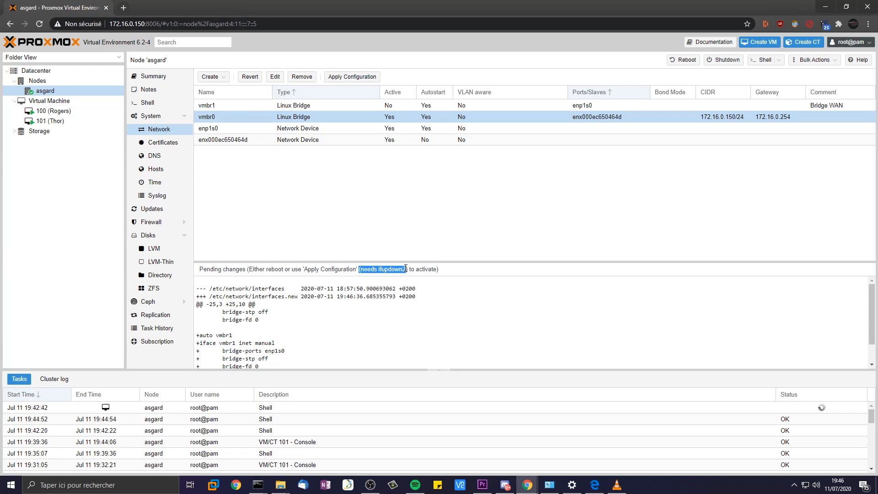
pyautogui.click(356, 78)
pyautogui.click(419, 274)
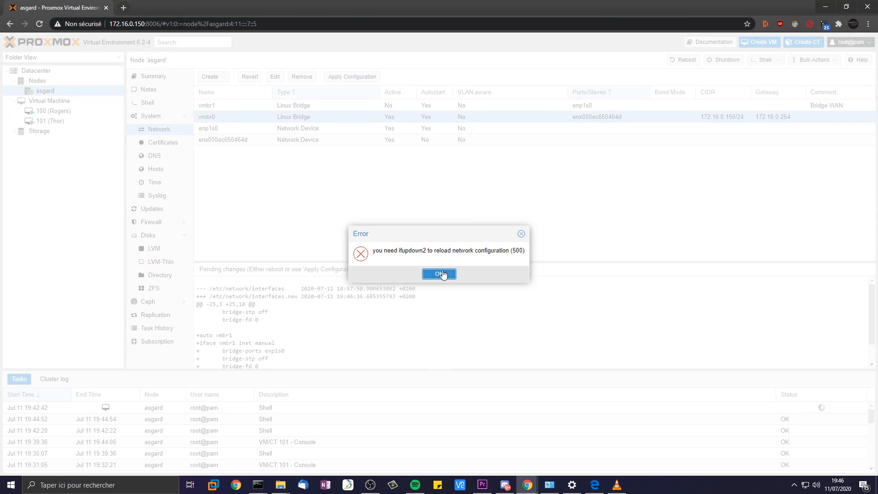
pyautogui.click(440, 274)
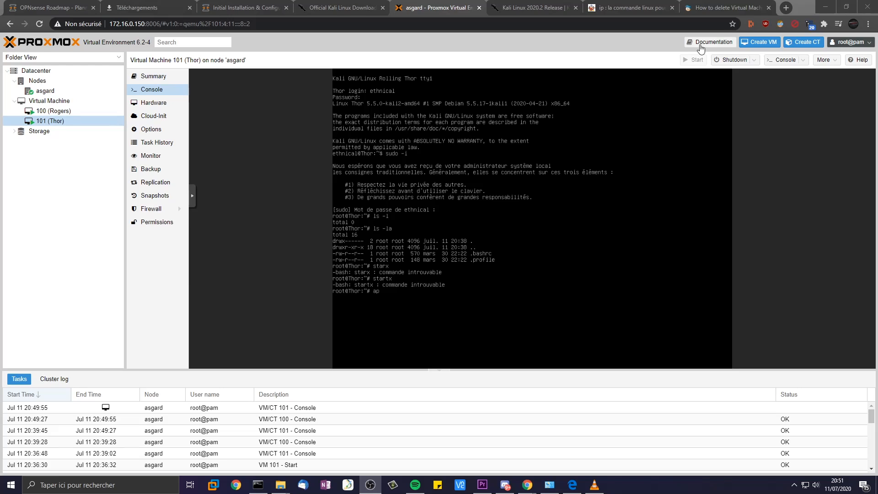
# - Check vmbr1 'Bridge WAN' in asgard's network list, then show VM 101 Thor's hardware
pyautogui.click(51, 121)
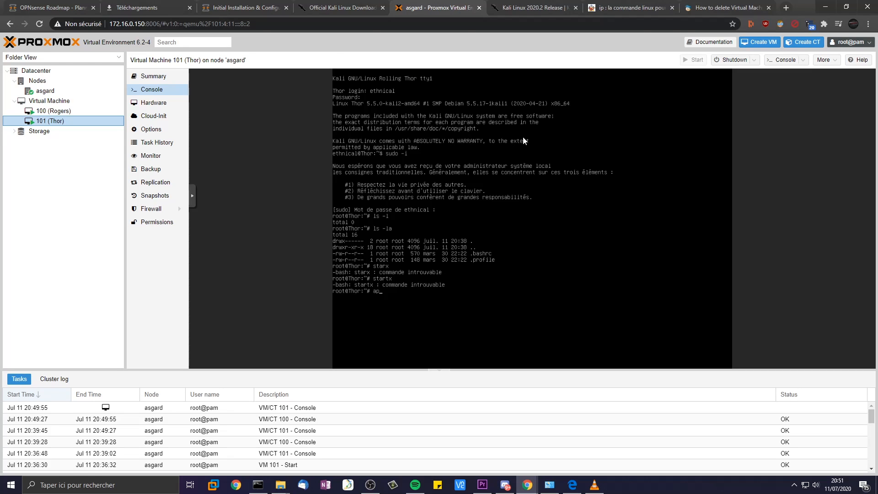
pyautogui.click(36, 70)
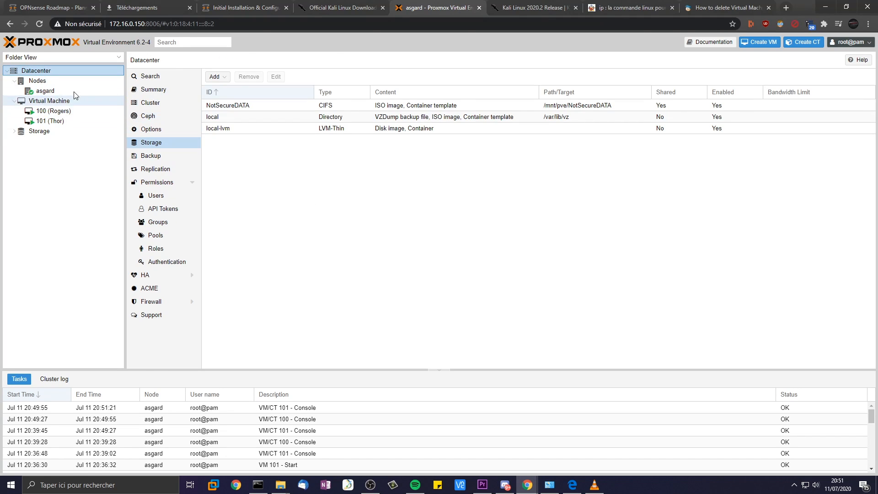
pyautogui.click(51, 90)
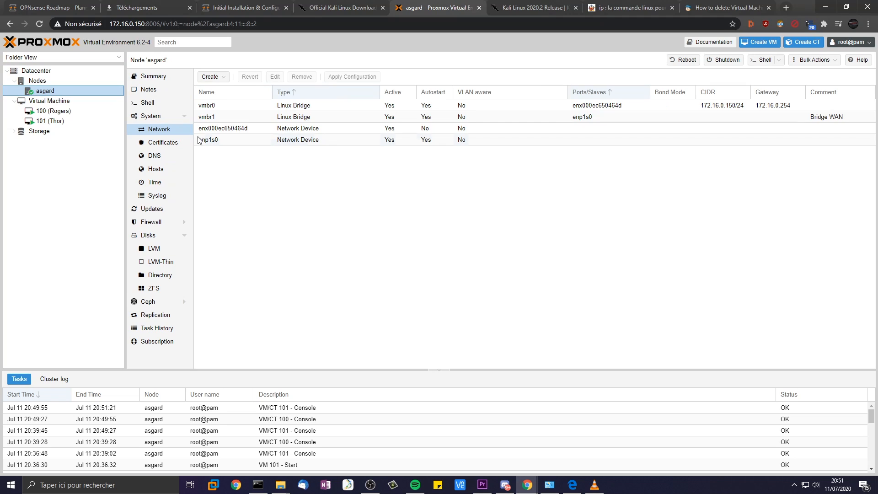
pyautogui.click(231, 117)
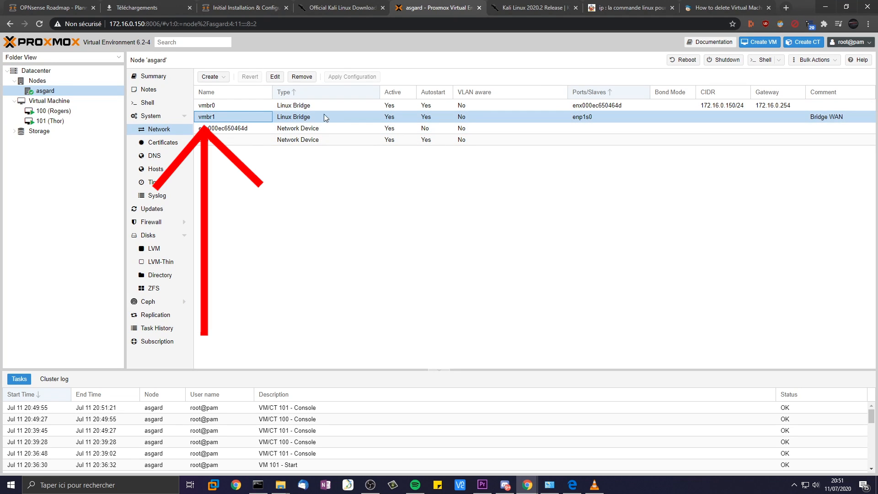
pyautogui.click(829, 115)
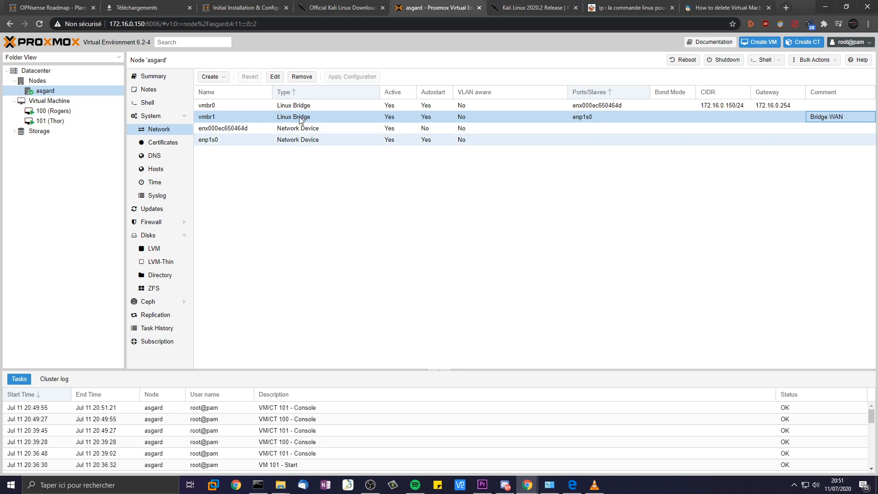
pyautogui.click(45, 121)
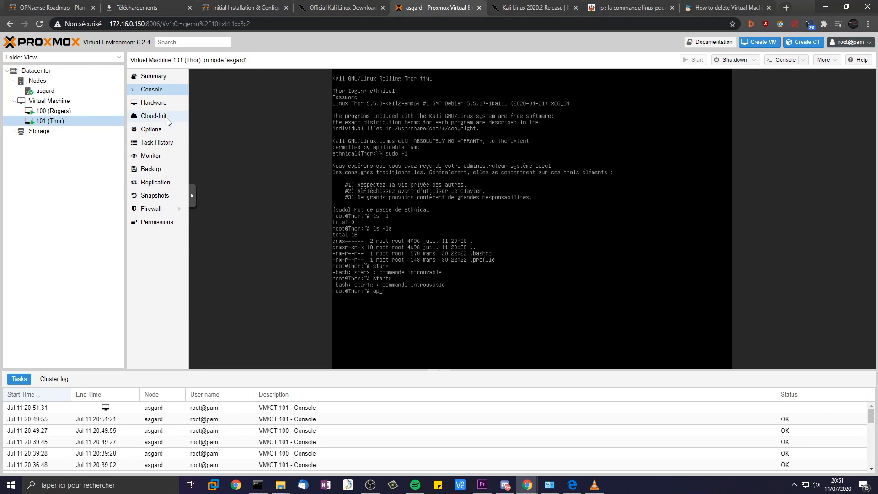
pyautogui.click(167, 106)
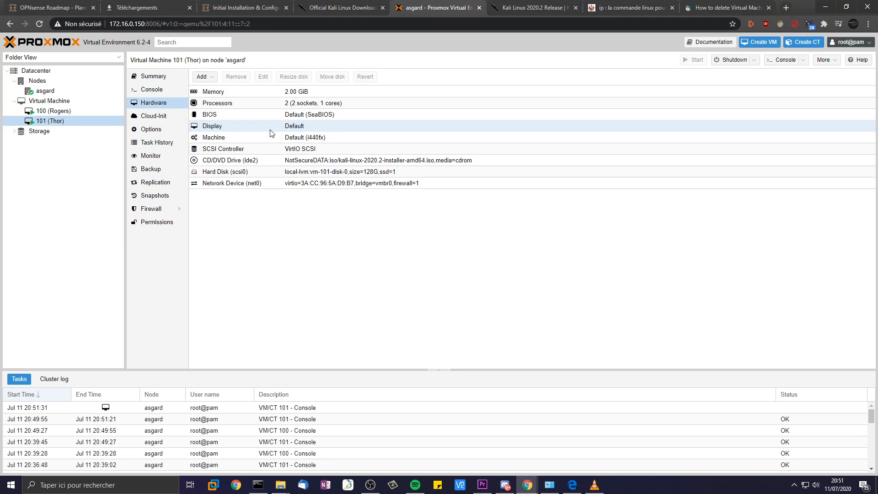
# - Switch Thor's network device net0 to bridge vmbr1
pyautogui.doubleClick(288, 183)
pyautogui.click(404, 223)
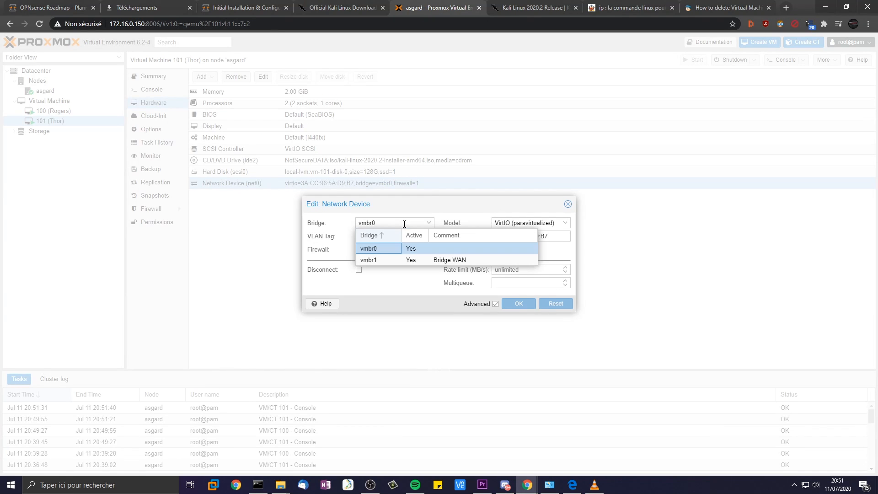
pyautogui.click(390, 260)
pyautogui.click(518, 304)
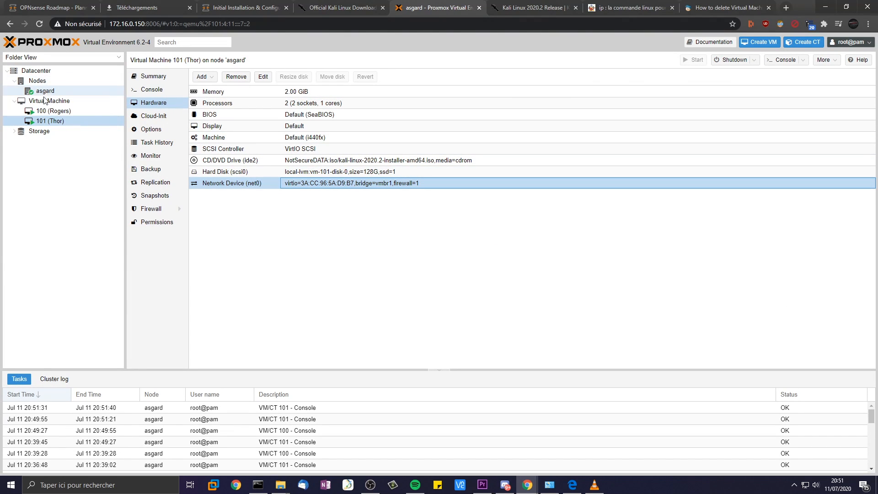
# - Reselect VM 101 (Thor) and show its console
pyautogui.click(54, 111)
pyautogui.click(65, 127)
pyautogui.click(67, 121)
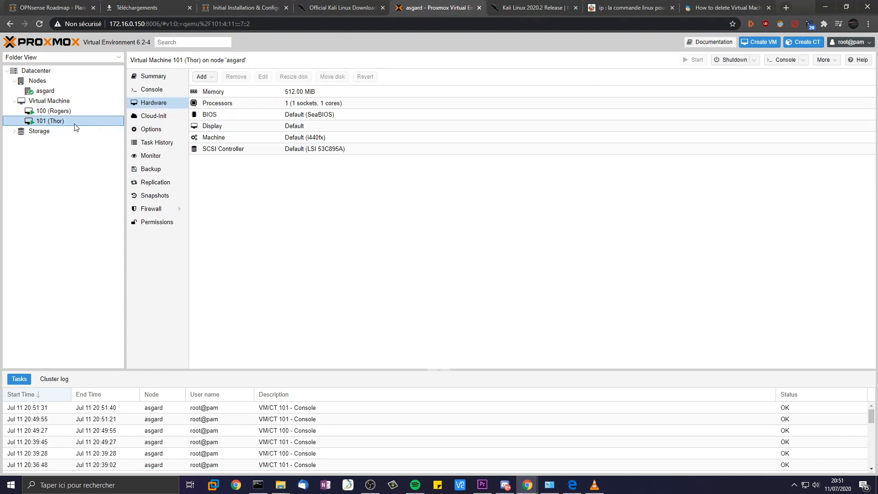
pyautogui.click(151, 89)
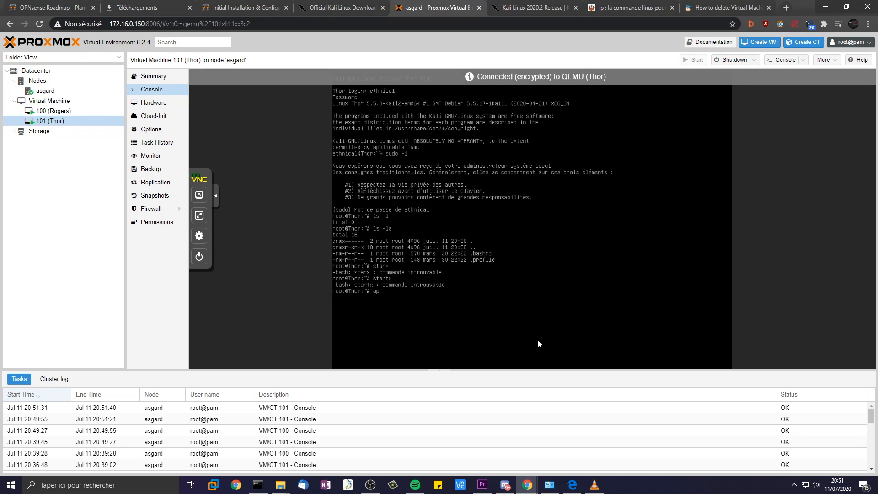
# - Run dhclient -v in Thor's console and move the diagram window aside
pyautogui.write('ient -v')
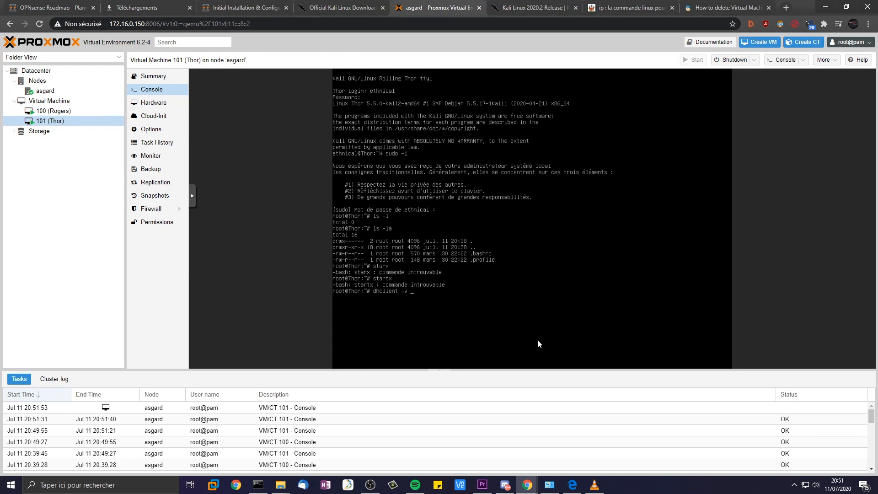
pyautogui.press('Return')
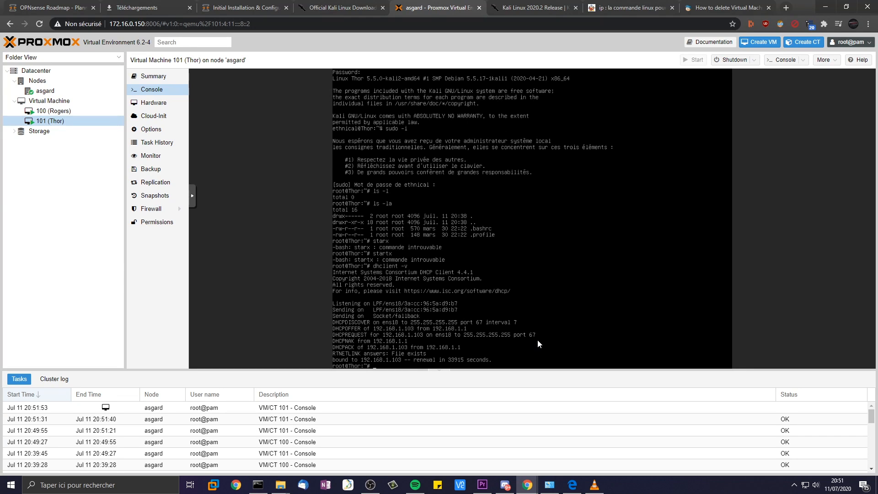
pyautogui.click(571, 485)
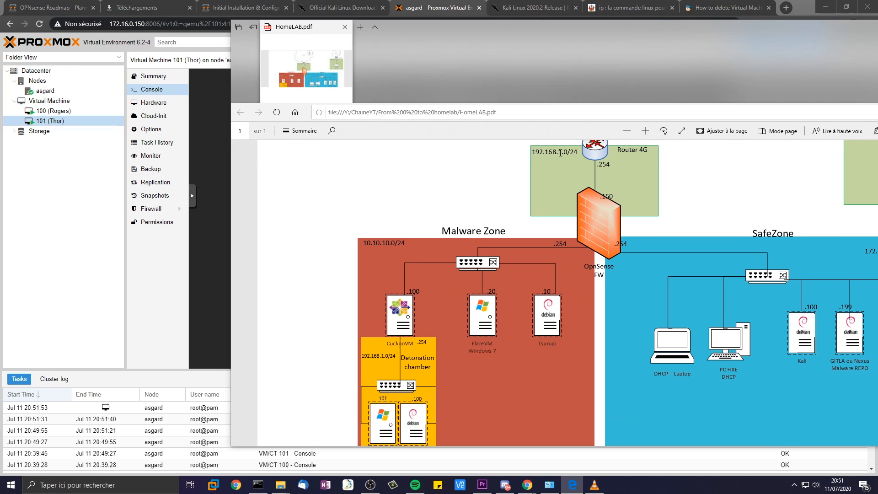
pyautogui.scroll(1, 565, 153)
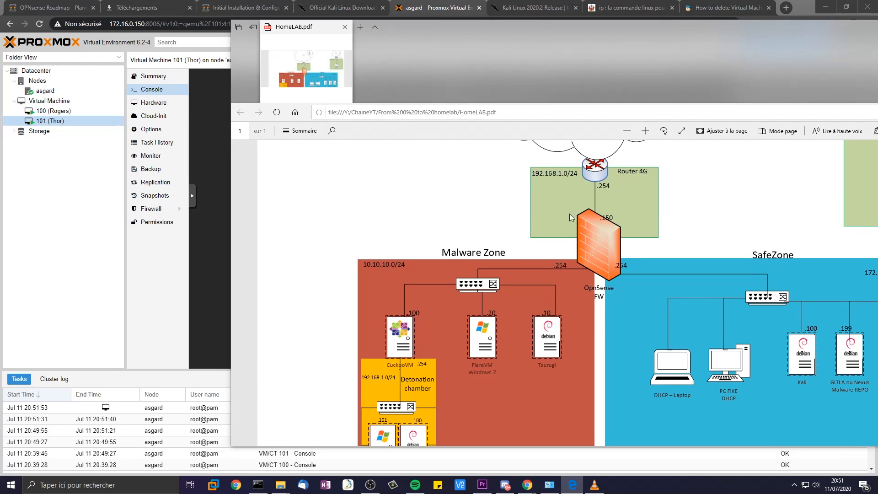
pyautogui.moveTo(622, 24); pyautogui.dragTo(877, 41)
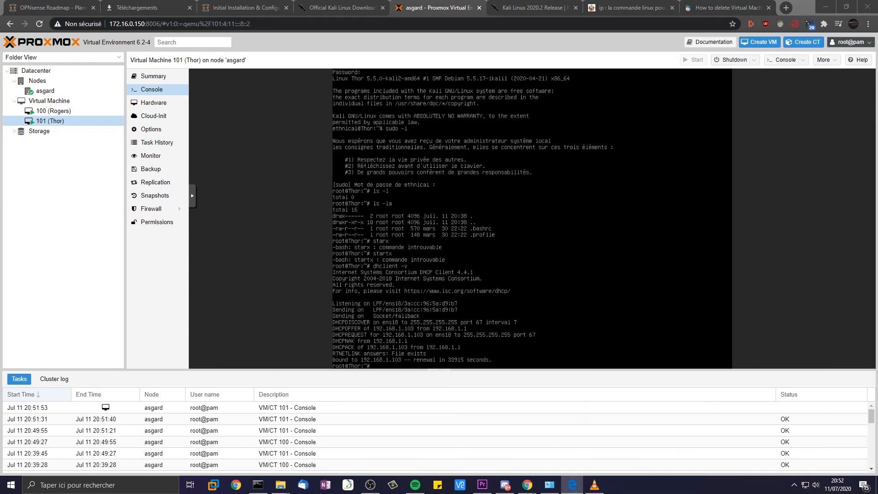
pyautogui.click(529, 273)
pyautogui.write('curl www.google.fr')
pyautogui.press('Return')
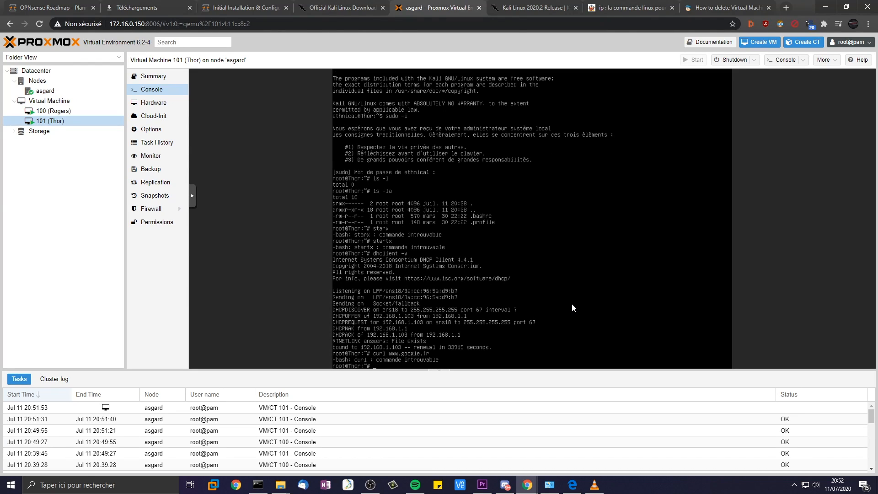
pyautogui.write('apt-get')
pyautogui.press('BackSpace')
pyautogui.press('BackSpace')
pyautogui.press('BackSpace')
pyautogui.press('BackSpace')
pyautogui.press('BackSpace')
pyautogui.press('BackSpace')
pyautogui.press('BackSpace')
pyautogui.write('dn')
pyautogui.write('ping www.google.fr')
pyautogui.press('Return')
pyautogui.hotkey('ctrl', 'c')
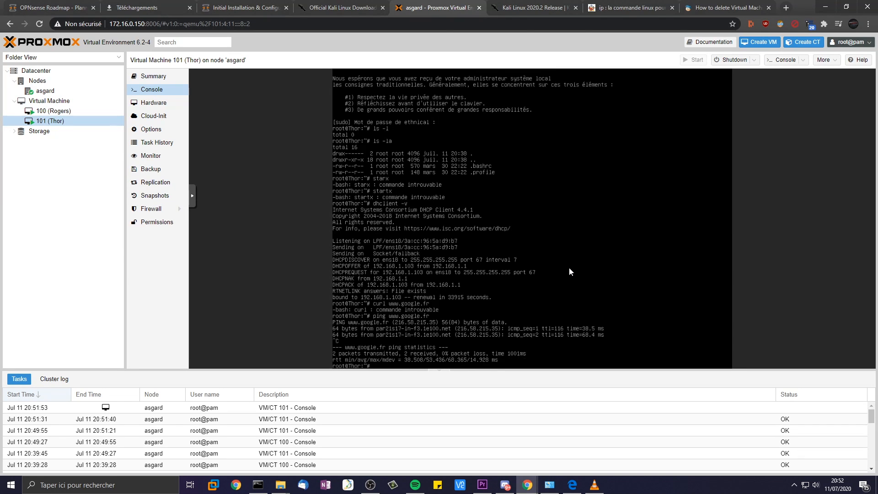
# - Run apt-get update, then apt-get install
pyautogui.write('apt-get in')
pyautogui.press('BackSpace')
pyautogui.press('BackSpace')
pyautogui.write('update')
pyautogui.press('Return')
pyautogui.press('Up')
pyautogui.press('BackSpace')
pyautogui.press('BackSpace')
pyautogui.press('BackSpace')
pyautogui.write('install')
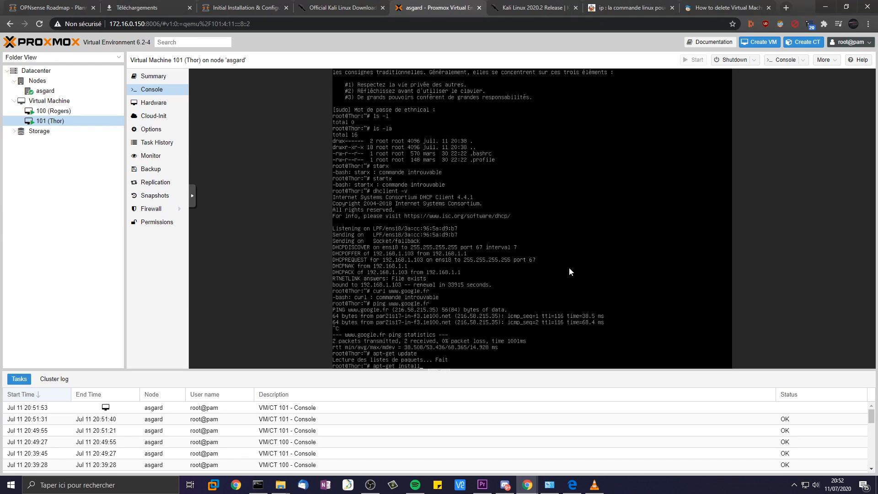
pyautogui.press('Return')
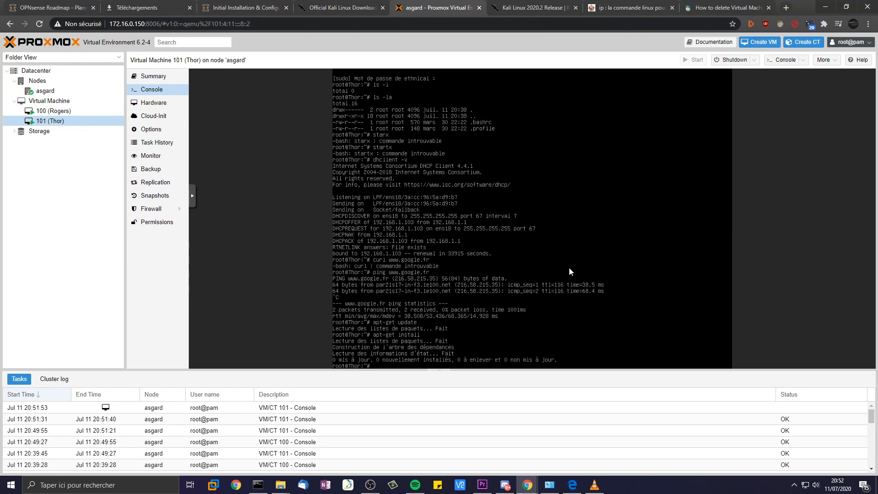
# - Open /etc/apt/sources.list with vim, then reopen it in vi
pyautogui.write('vim /etc/ap')
pyautogui.press('Tab')
pyautogui.press('Tab')
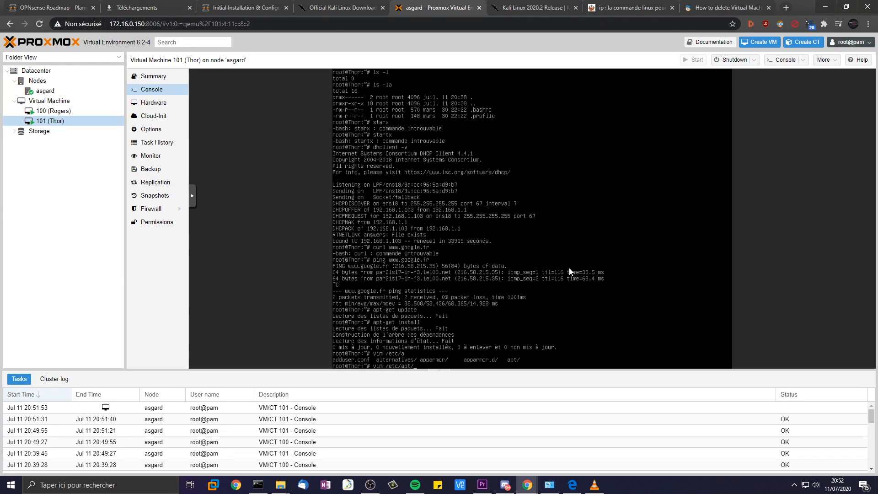
pyautogui.press('Tab')
pyautogui.press('Tab')
pyautogui.press('Tab')
pyautogui.write('s')
pyautogui.press('Tab')
pyautogui.press('Return')
pyautogui.press('Up')
pyautogui.press('BackSpace')
pyautogui.press('Return')
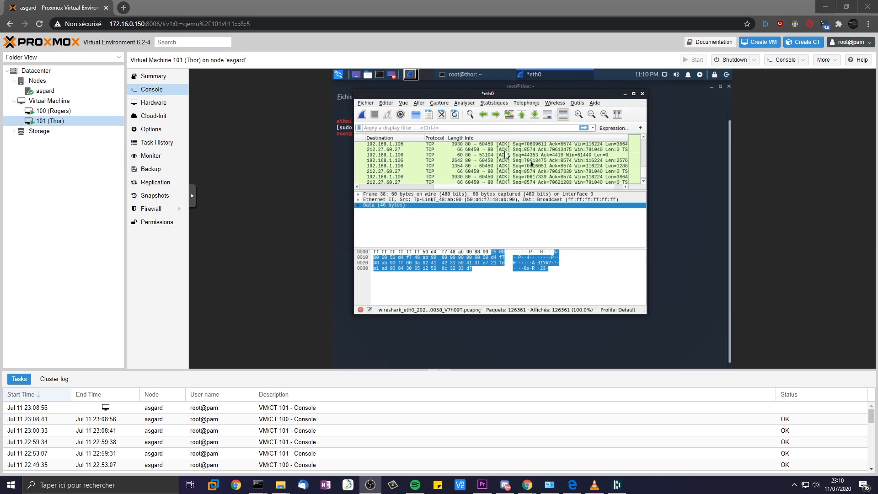
# - Look through Wireshark's Analyze menu, then shrink and minimize the HomeLAB diagram window
pyautogui.click(464, 103)
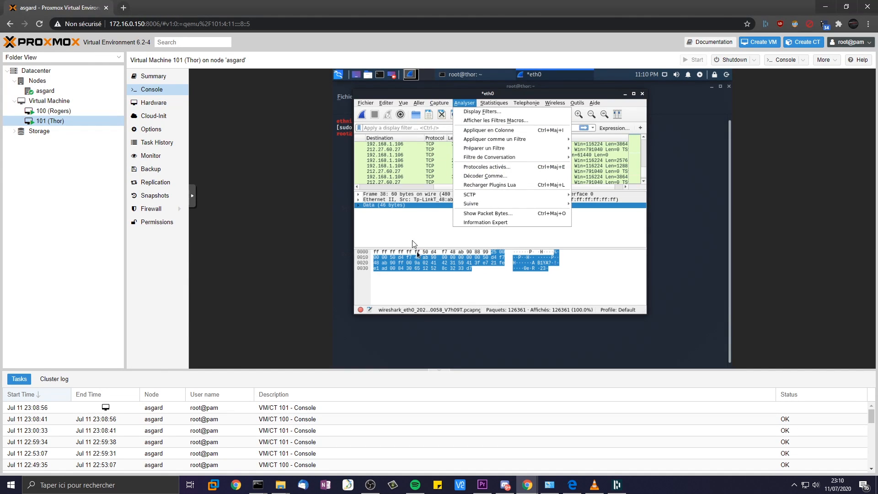
pyautogui.click(410, 228)
pyautogui.scroll(4, 410, 175)
pyautogui.scroll(-5, 411, 174)
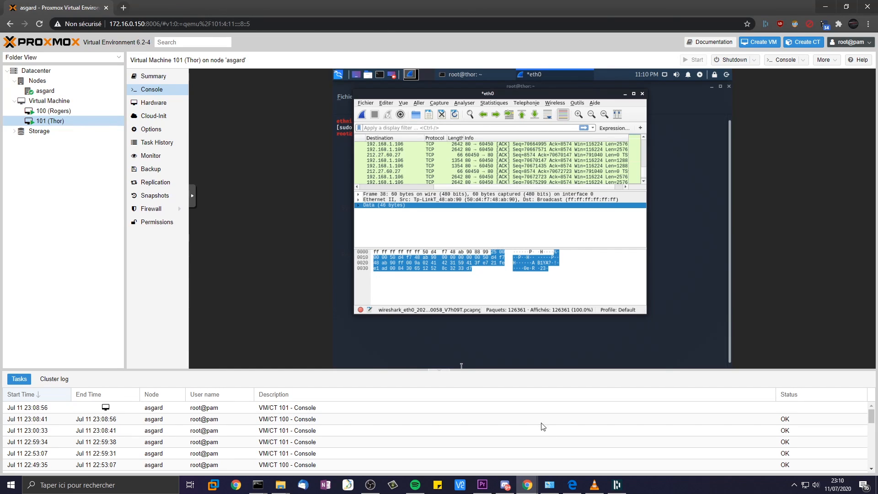
pyautogui.click(572, 486)
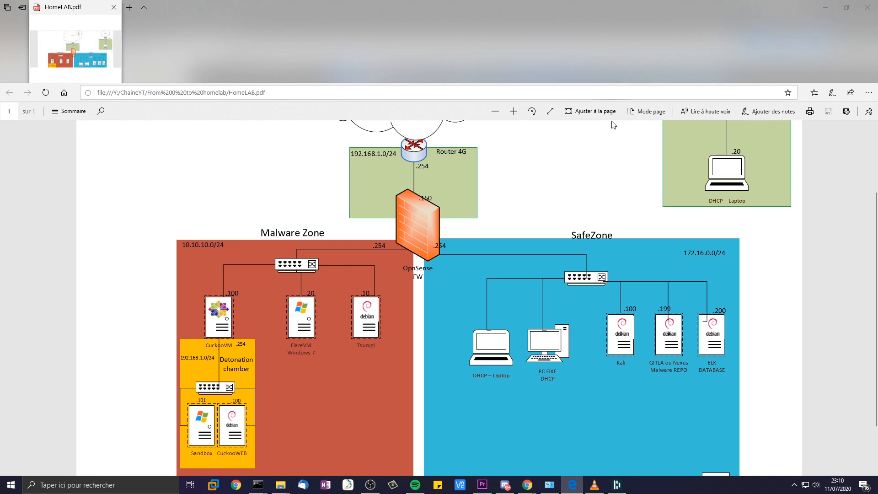
pyautogui.moveTo(612, 10); pyautogui.dragTo(530, 106)
pyautogui.click(703, 105)
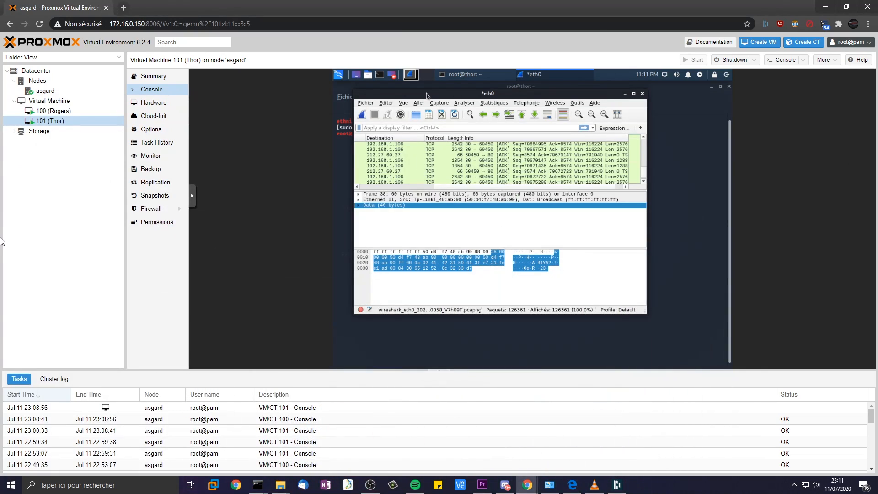
# - Toggle Wireshark full screen on and off, then move its window lower
pyautogui.click(506, 109)
pyautogui.click(443, 230)
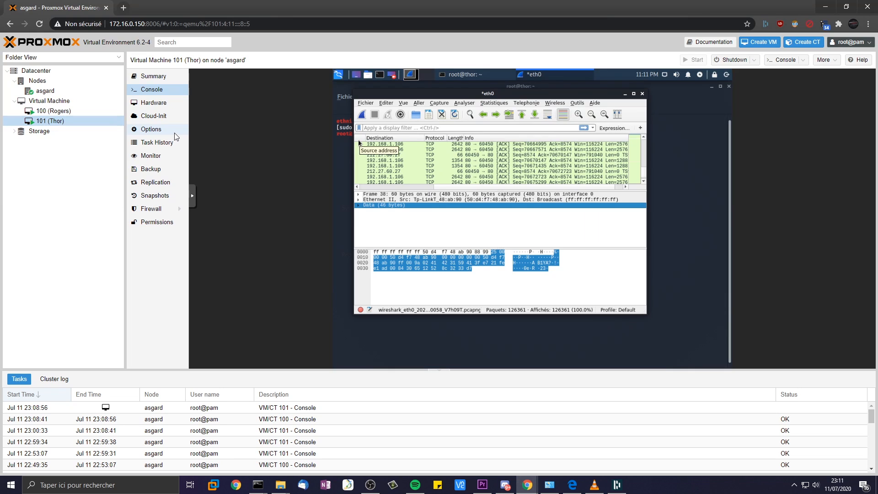
pyautogui.click(402, 103)
pyautogui.click(416, 130)
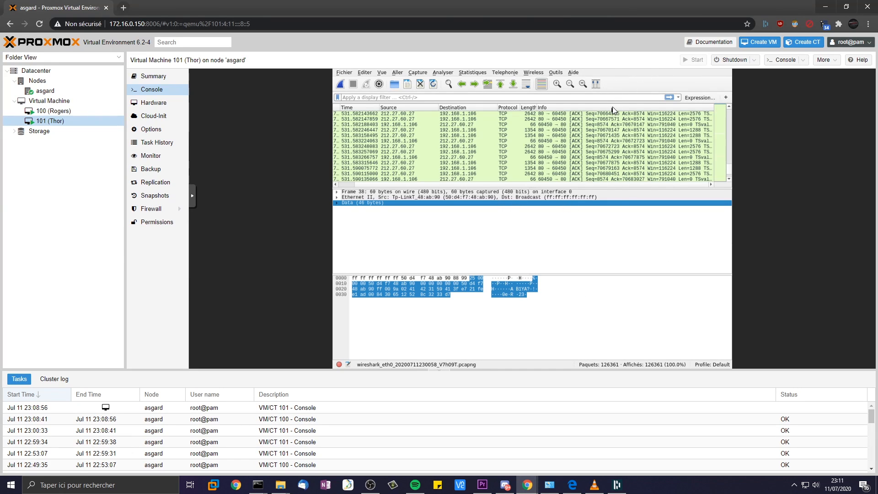
pyautogui.press('F11')
pyautogui.moveTo(593, 95); pyautogui.dragTo(581, 252)
# - Raise the terminal to its root shell tab, move the diagram aside, and select VM 100 (Rogers)
pyautogui.click(364, 113)
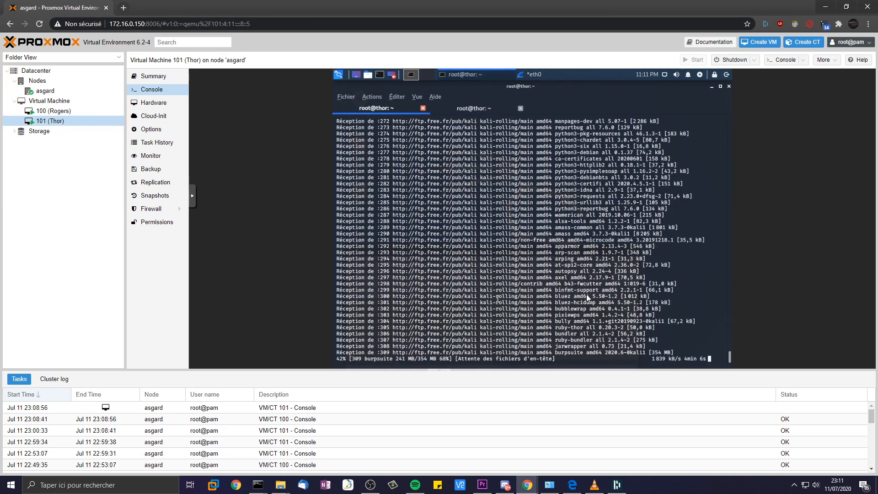
pyautogui.click(479, 108)
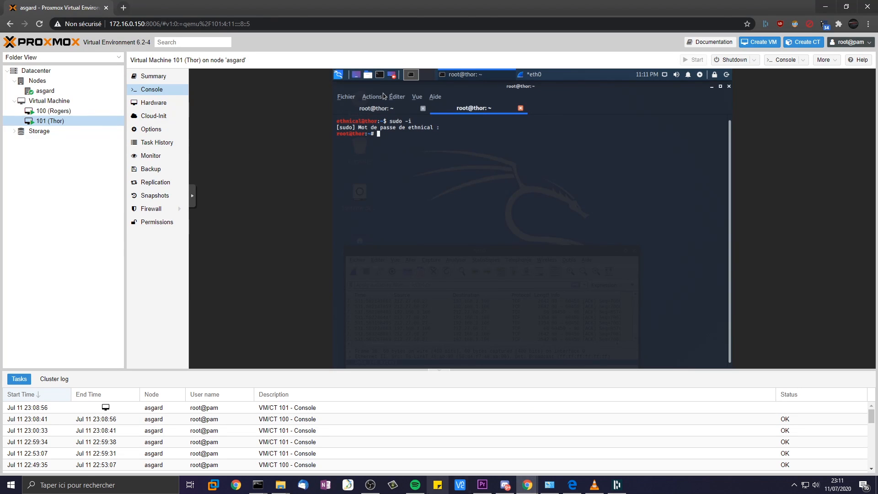
pyautogui.click(572, 484)
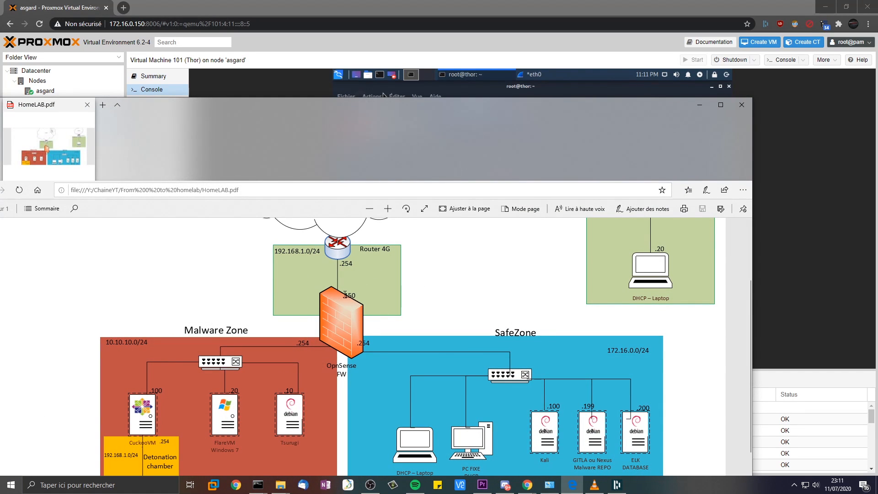
pyautogui.moveTo(325, 119); pyautogui.dragTo(678, 231)
pyautogui.click(83, 112)
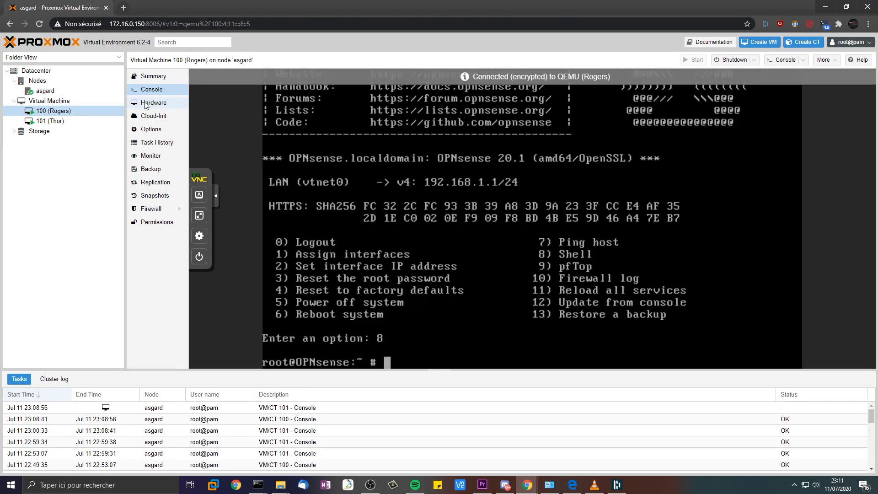
# - Add an e1000 network device net1 on bridge vmbr1, firewall unchecked, to VM 100
pyautogui.click(154, 102)
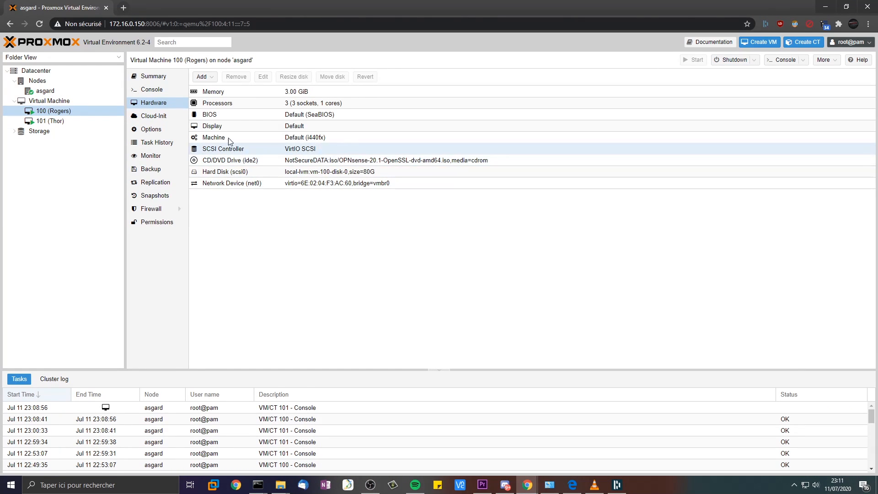
pyautogui.click(204, 77)
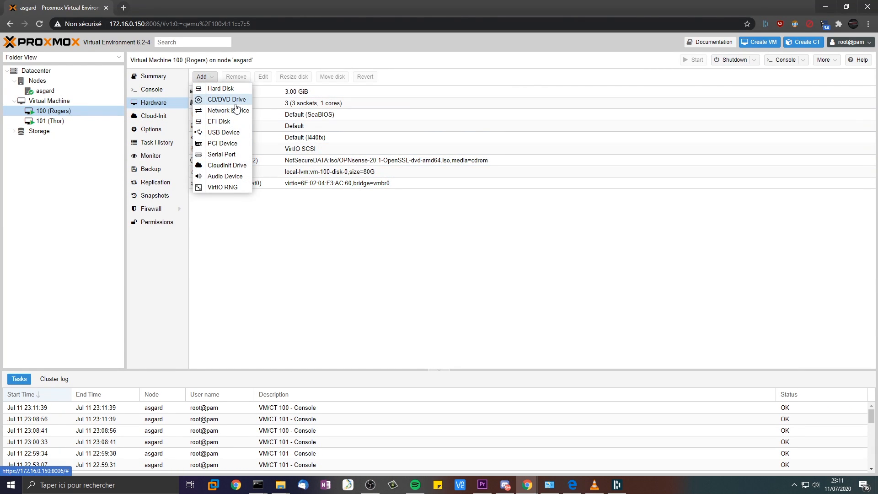
pyautogui.click(235, 111)
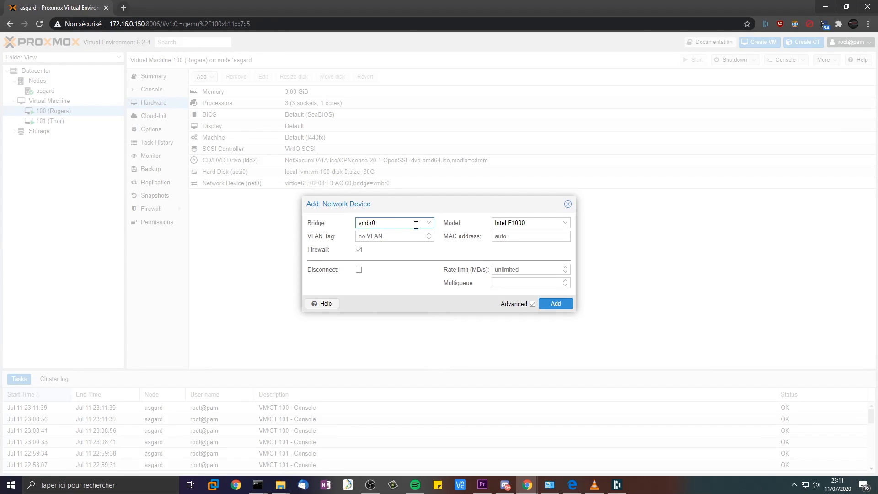
pyautogui.click(393, 222)
pyautogui.click(379, 261)
pyautogui.click(358, 250)
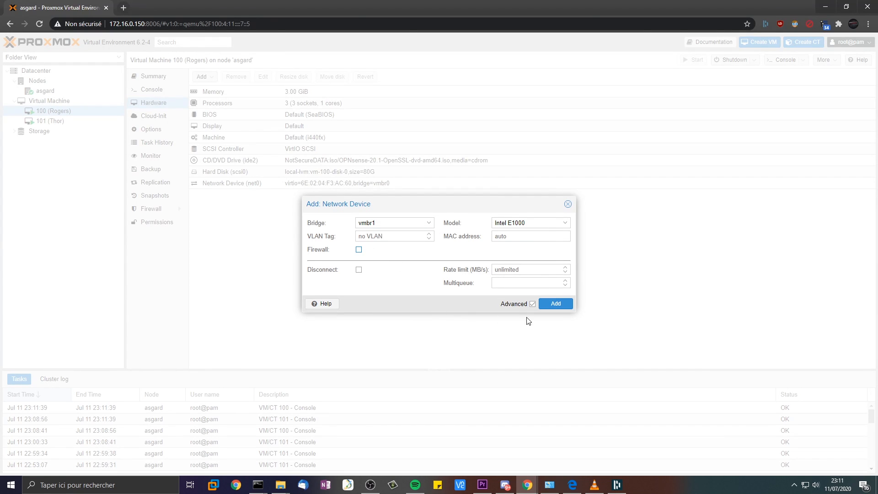
pyautogui.click(554, 305)
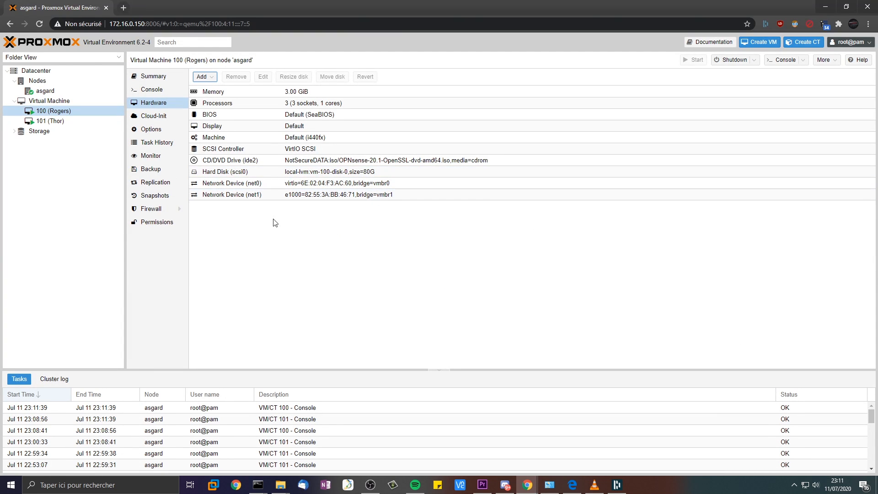
pyautogui.moveTo(877, 220); pyautogui.dragTo(703, 115)
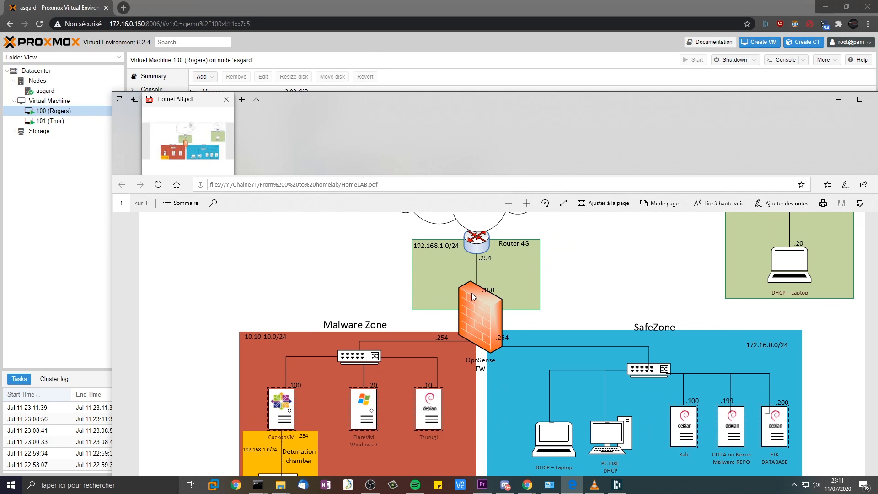
pyautogui.moveTo(448, 96); pyautogui.dragTo(433, 43)
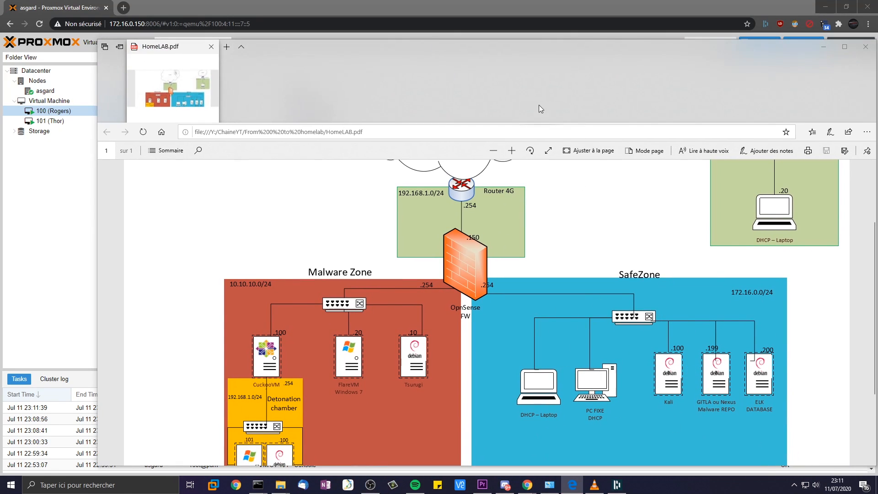
pyautogui.moveTo(508, 51); pyautogui.dragTo(877, 91)
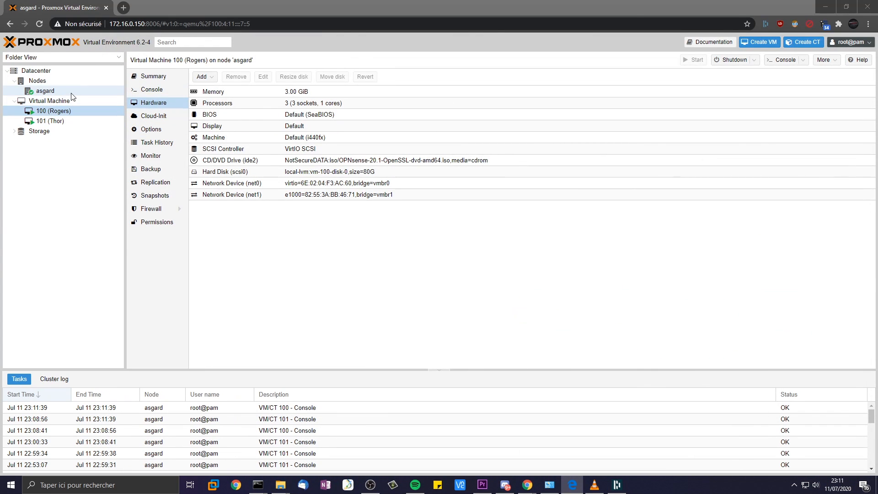
# - Open node asgard's network list and select the vmbr0 bridge
pyautogui.click(64, 82)
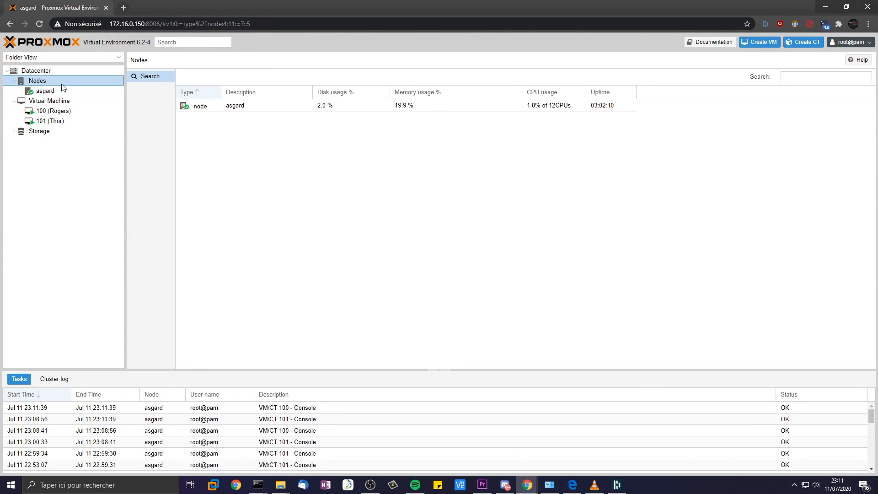
pyautogui.click(68, 92)
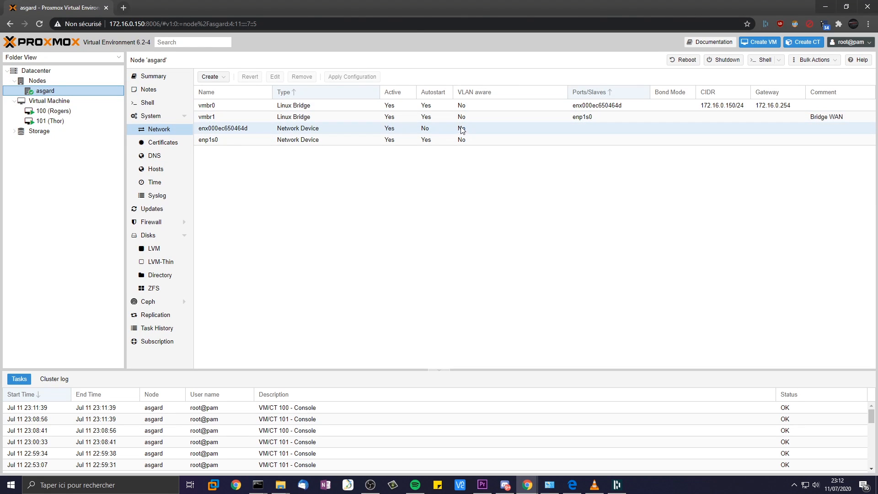
pyautogui.click(314, 117)
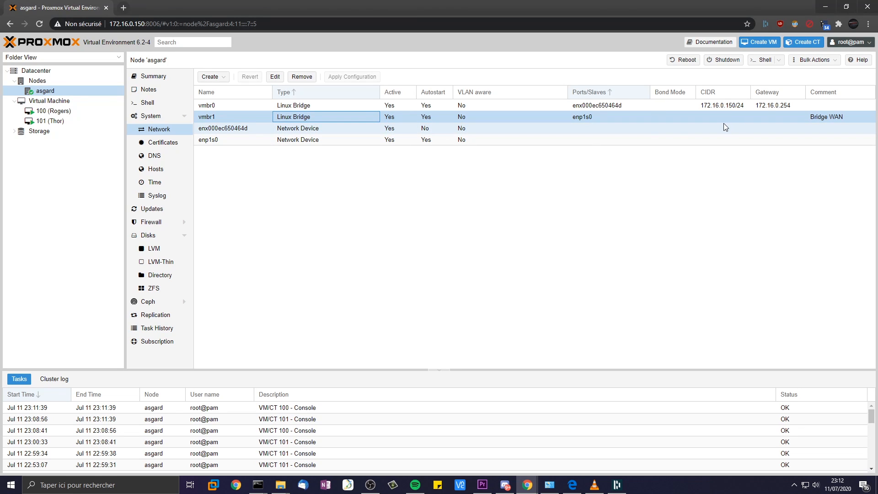
pyautogui.click(508, 104)
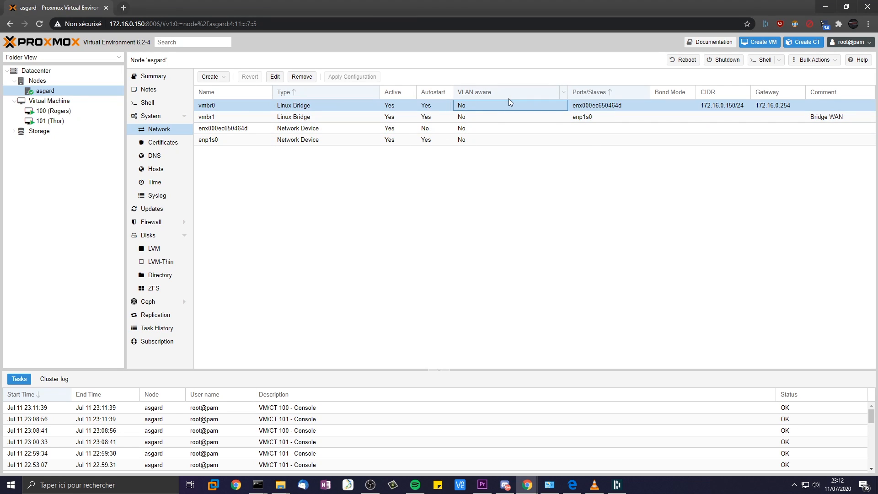
pyautogui.rightClick(486, 105)
pyautogui.click(369, 105)
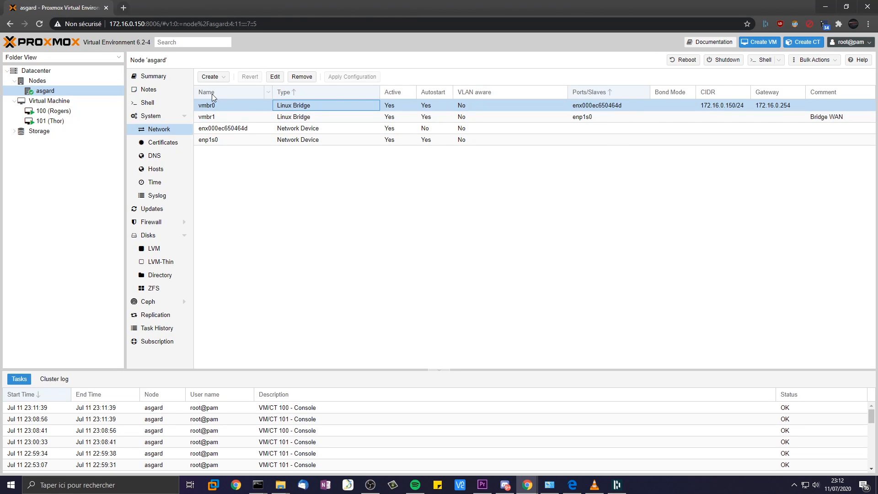
# - Give vmbr0 the comment 'SafeZone' and bring the HomeLAB diagram window into view
pyautogui.click(275, 76)
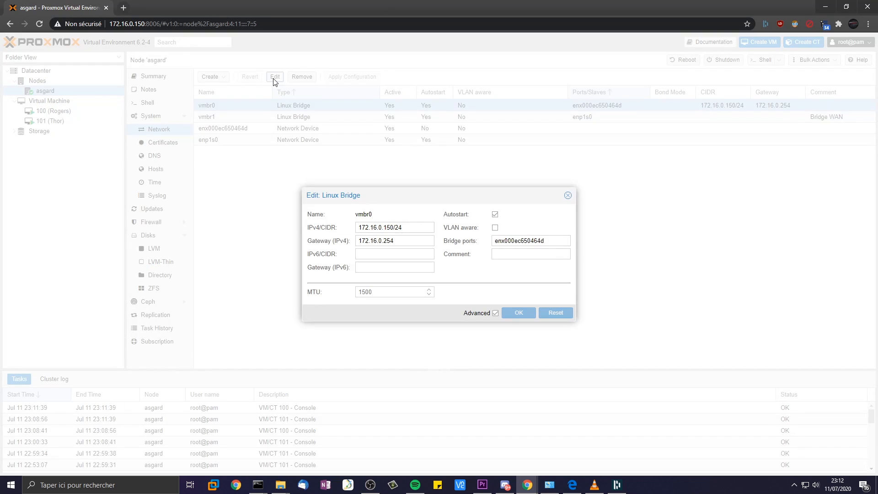
pyautogui.click(513, 255)
pyautogui.write('SafeZone')
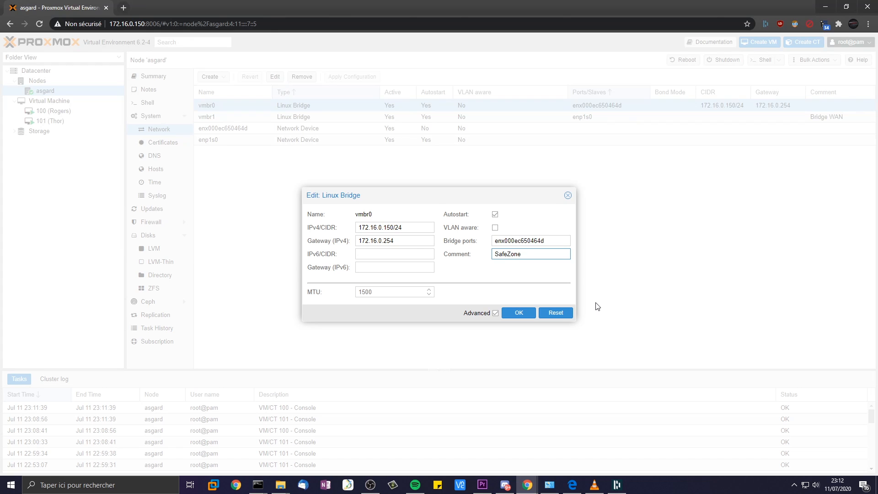
pyautogui.click(521, 313)
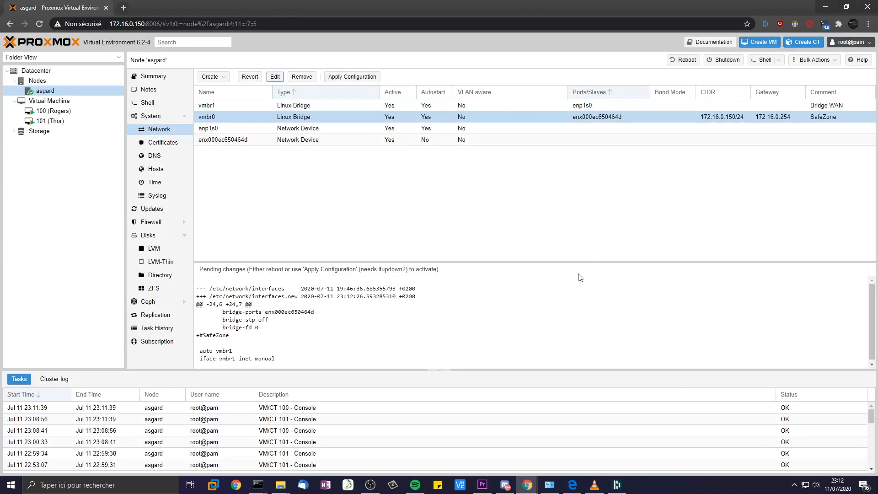
pyautogui.click(706, 108)
pyautogui.click(637, 117)
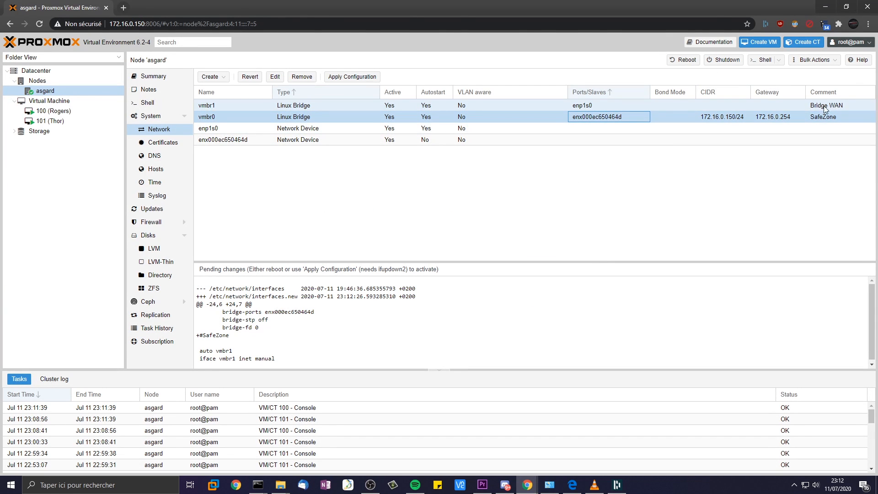
pyautogui.moveTo(877, 51); pyautogui.dragTo(271, 60)
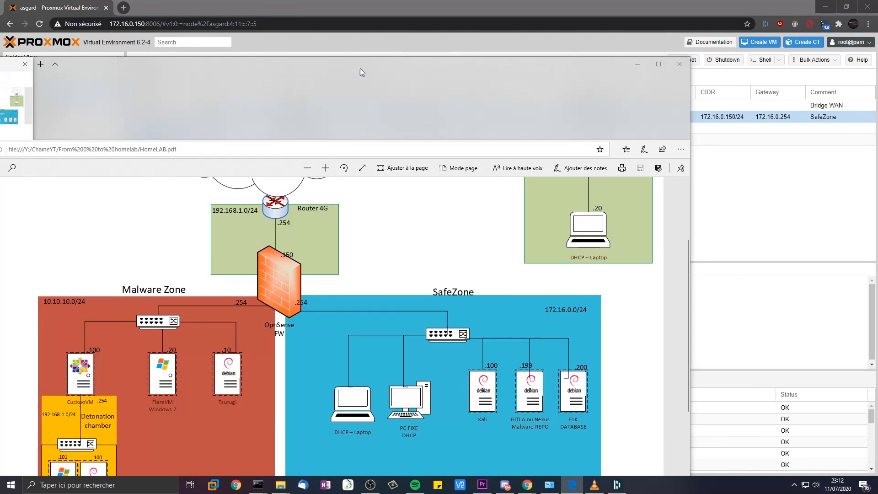
# - Reposition the HomeLAB diagram window to review it, then minimize it
pyautogui.moveTo(339, 78); pyautogui.dragTo(429, 47)
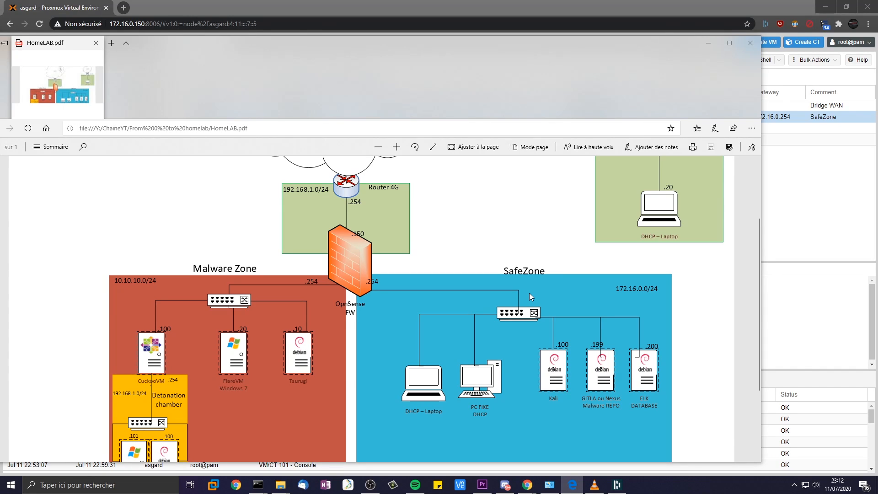
pyautogui.moveTo(265, 39); pyautogui.dragTo(319, 33)
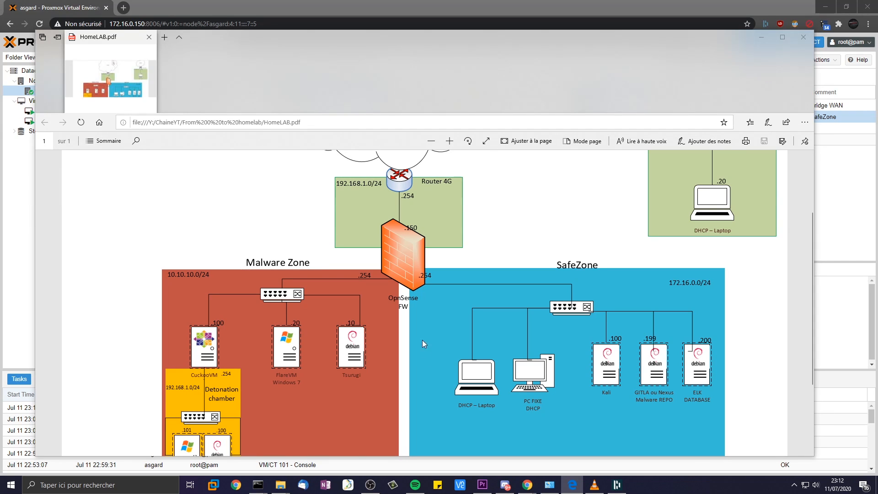
pyautogui.click(761, 37)
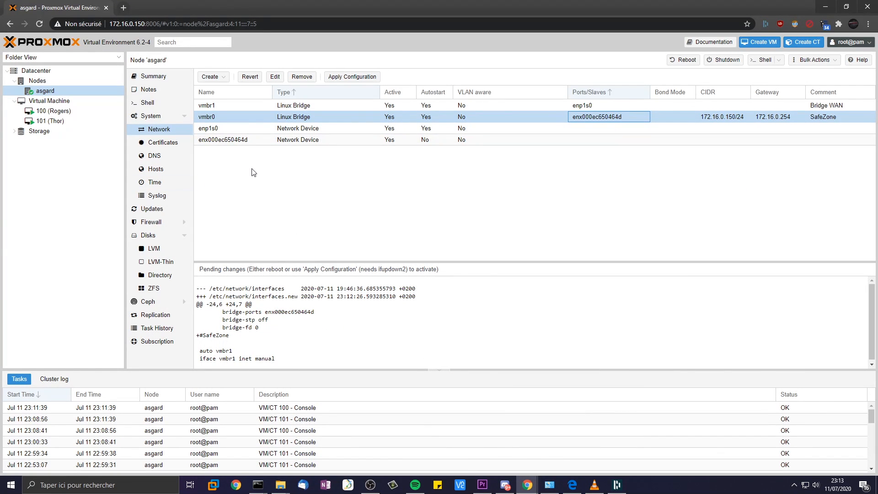
# - Create a new Linux bridge named vmbr2 with default settings
pyautogui.click(297, 106)
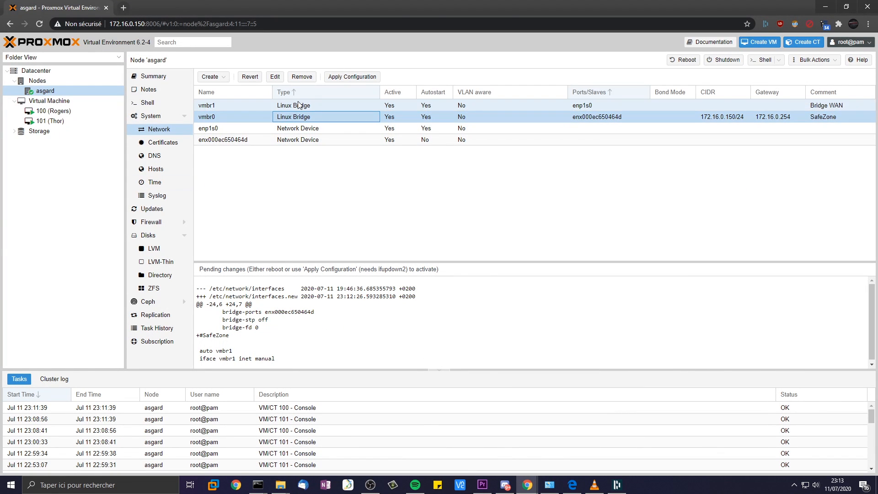
pyautogui.click(828, 118)
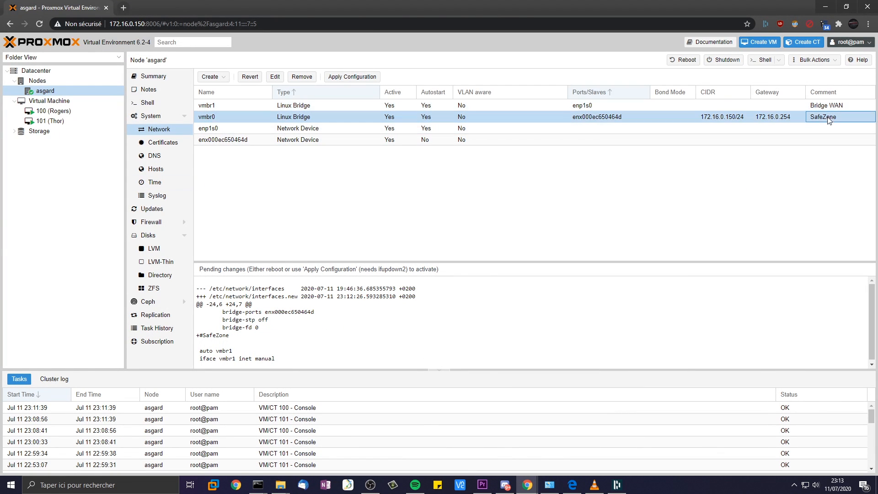
pyautogui.click(210, 77)
pyautogui.click(228, 88)
pyautogui.click(404, 230)
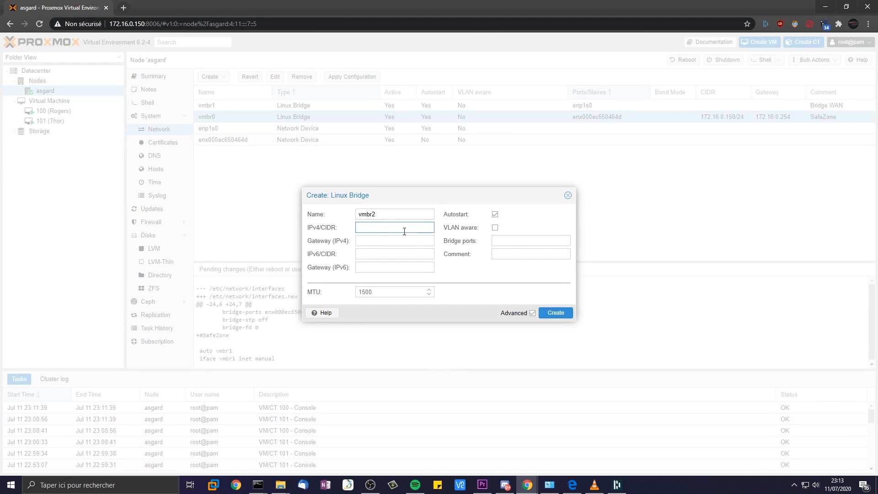
pyautogui.click(431, 215)
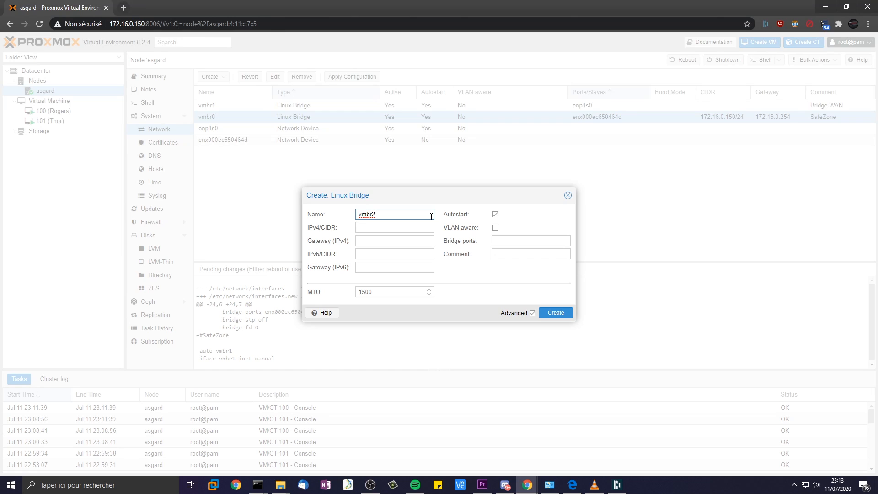
pyautogui.click(521, 253)
pyautogui.click(521, 239)
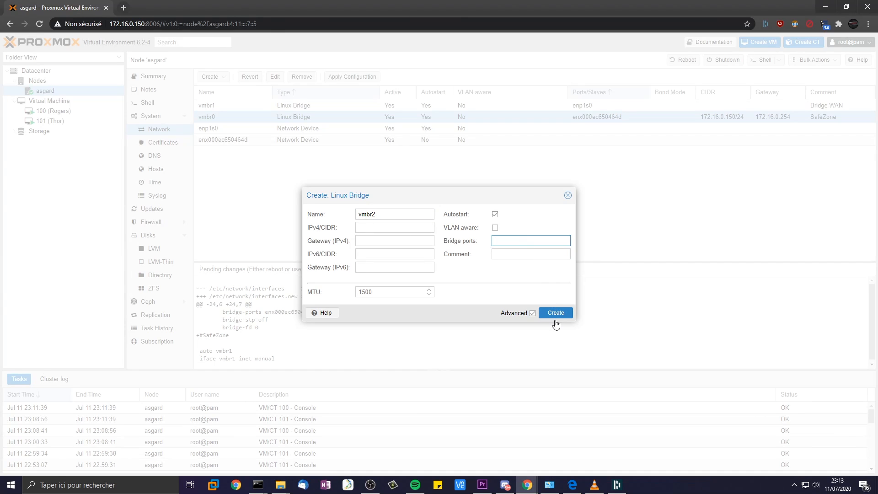
pyautogui.click(555, 312)
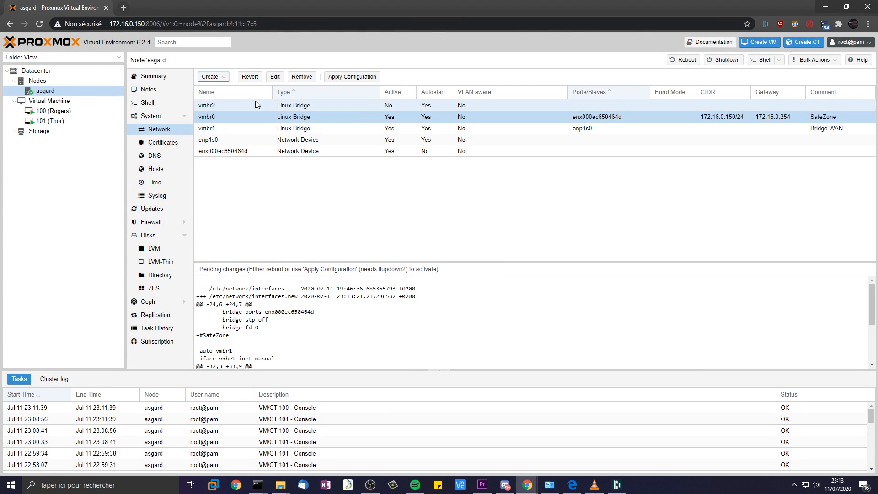
# - Set the comment of bridge vmbr2 to 'MalwareZone'
pyautogui.rightClick(709, 107)
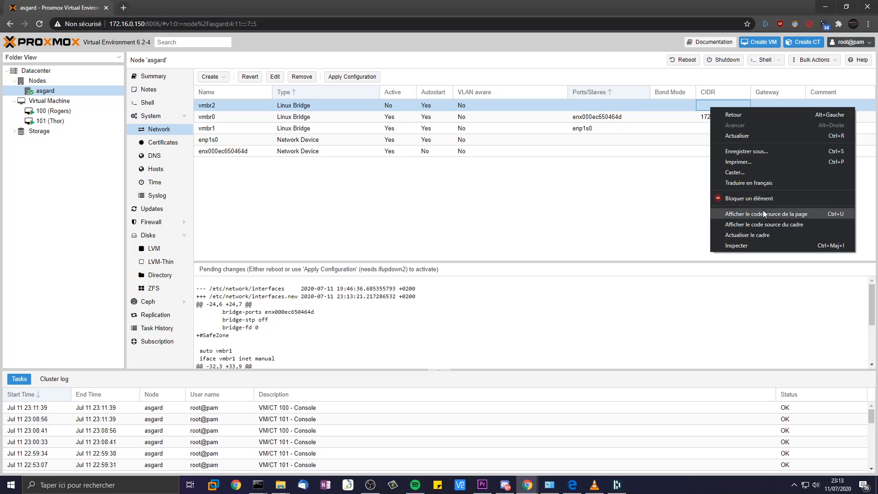
pyautogui.click(298, 104)
pyautogui.doubleClick(298, 104)
pyautogui.click(530, 241)
pyautogui.press('Tab')
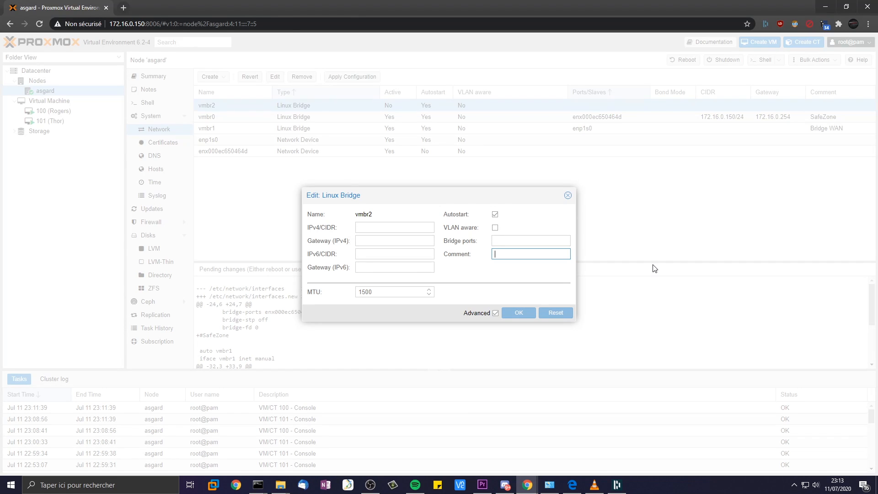
pyautogui.write('Malware')
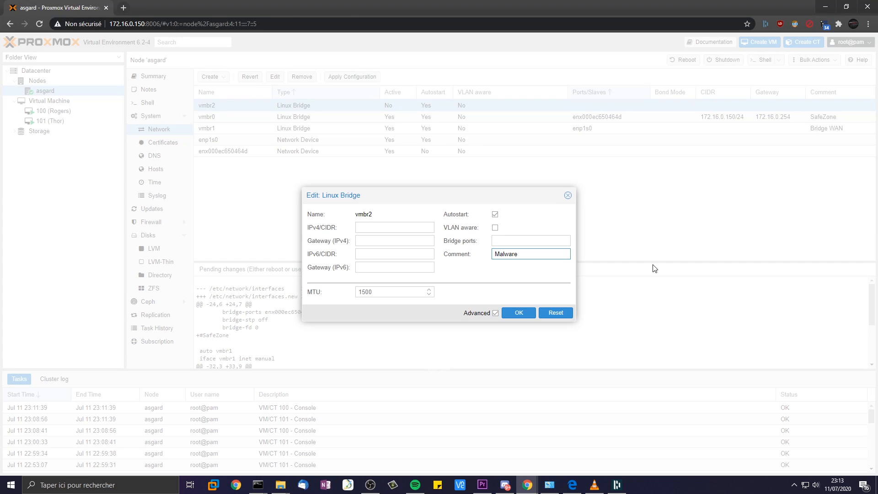
pyautogui.write('Zone')
pyautogui.press('Return')
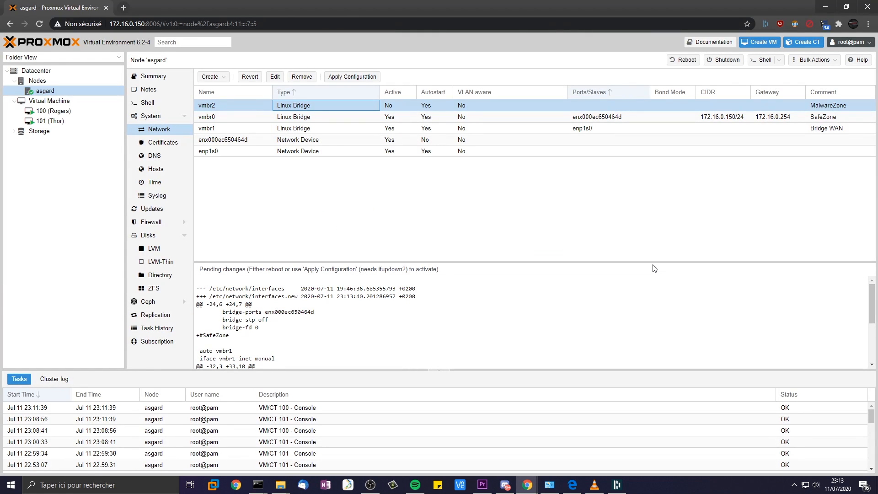
# - Reopen vmbr2's settings to verify them, closing without changes
pyautogui.rightClick(394, 103)
pyautogui.click(376, 106)
pyautogui.doubleClick(376, 105)
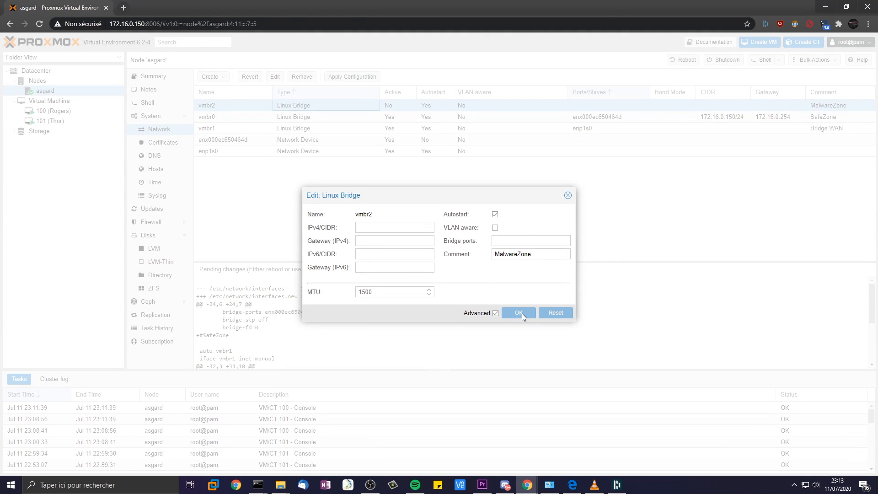
pyautogui.click(567, 196)
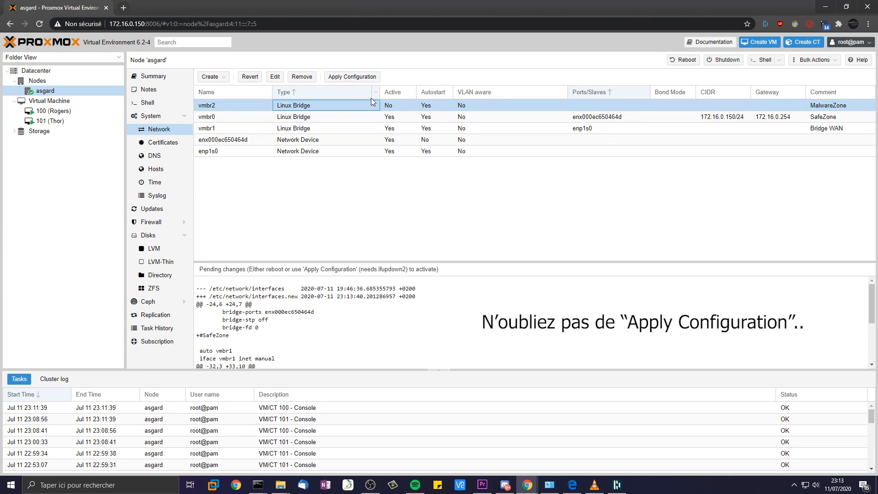
pyautogui.click(212, 118)
pyautogui.click(240, 106)
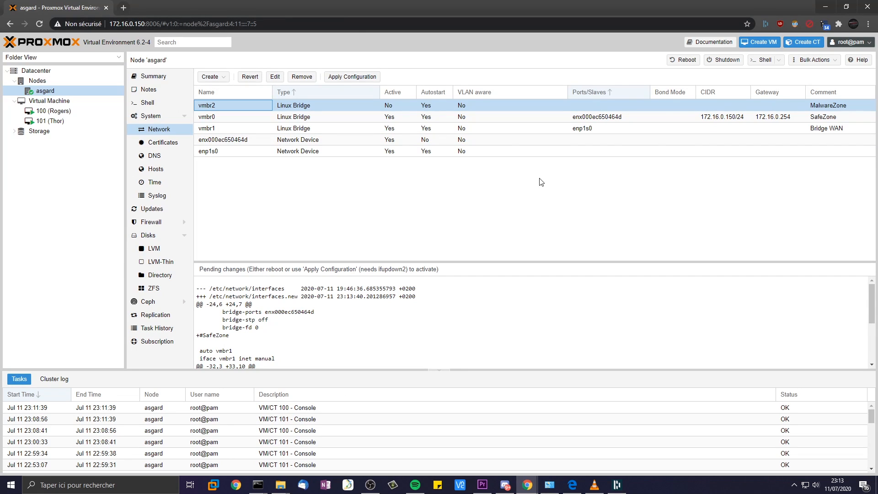
# - Add a network device on bridge vmbr1 to VM 100 (Rogers), firewall off
pyautogui.click(53, 111)
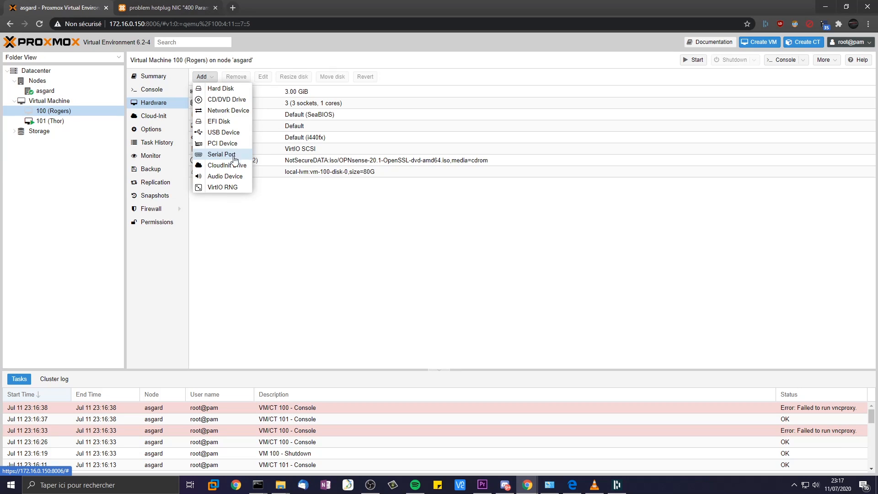
pyautogui.click(228, 111)
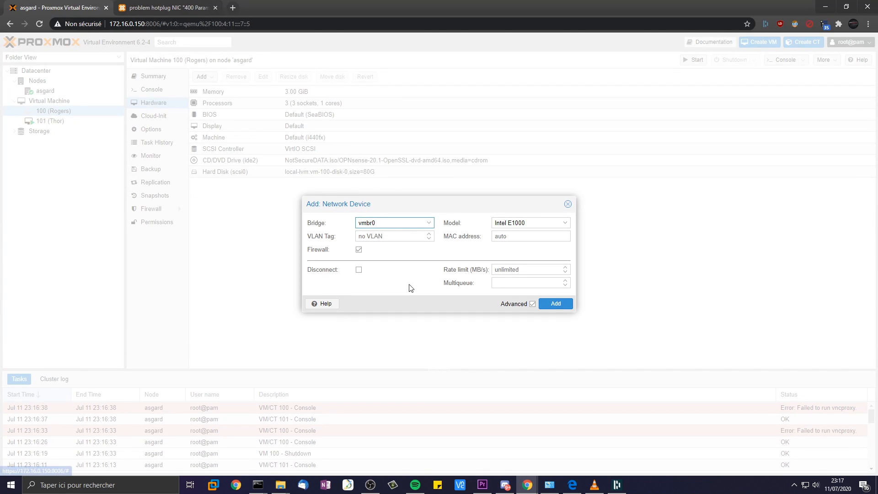
pyautogui.click(384, 223)
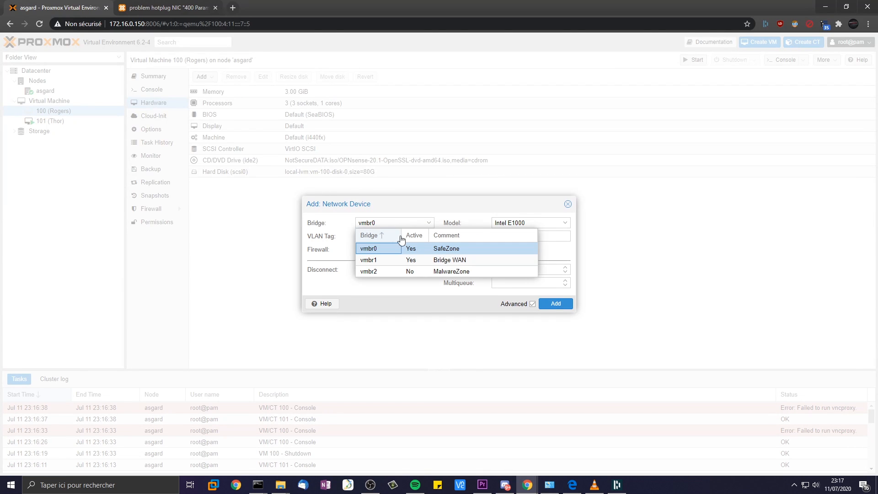
pyautogui.click(507, 260)
pyautogui.click(359, 250)
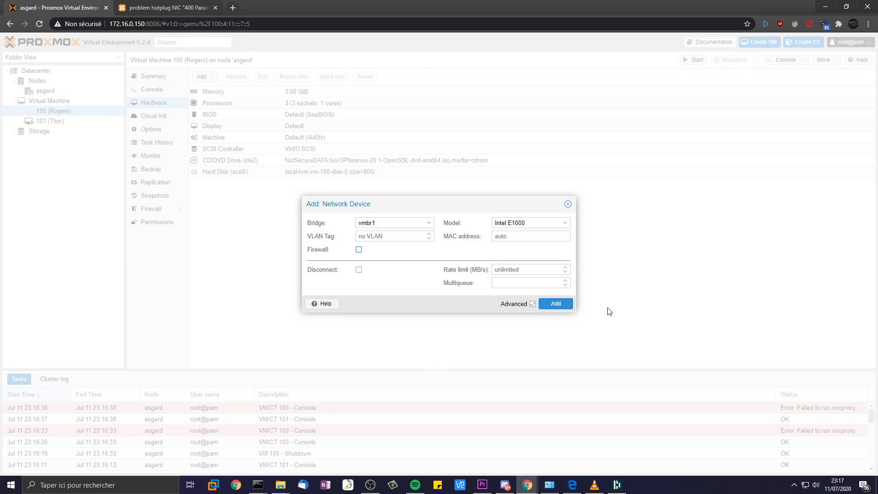
pyautogui.click(555, 303)
# - Add a second network device on bridge vmbr0, firewall off
pyautogui.click(203, 76)
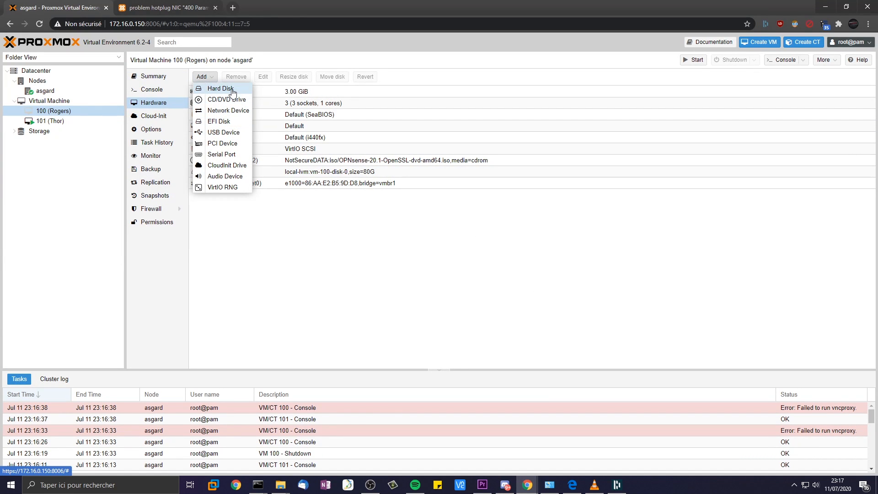
pyautogui.click(228, 111)
pyautogui.click(391, 227)
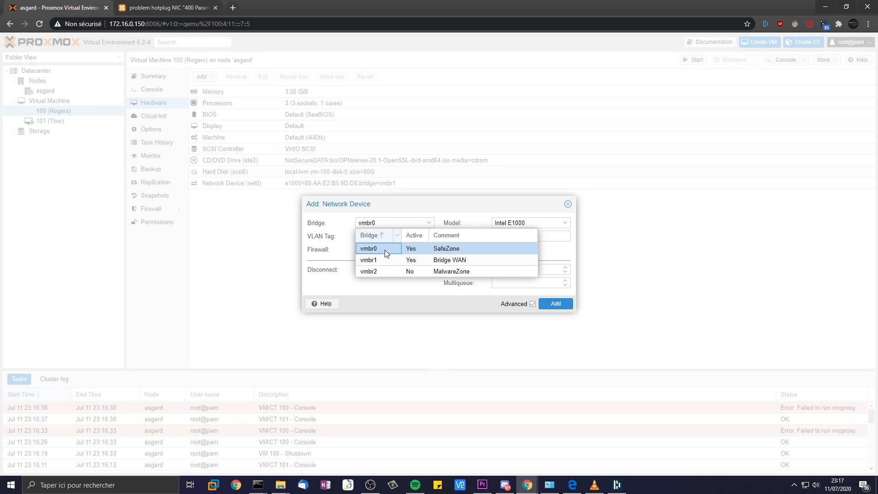
pyautogui.click(383, 250)
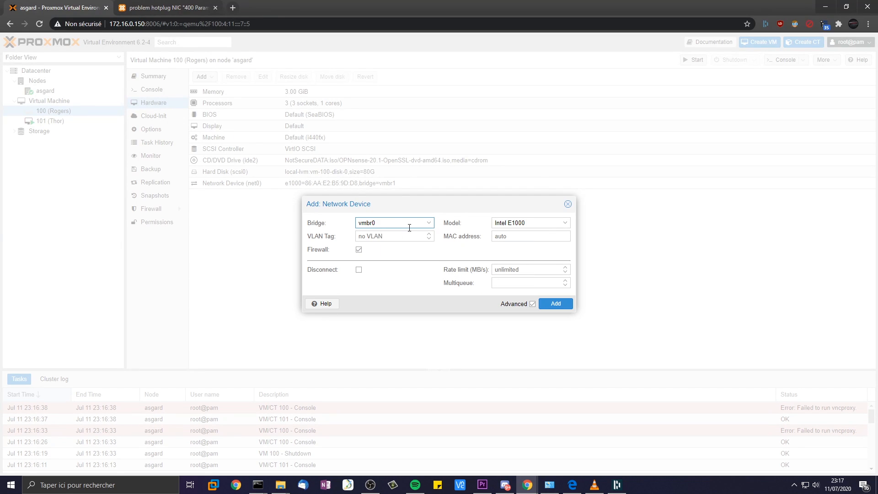
pyautogui.click(359, 250)
pyautogui.click(553, 303)
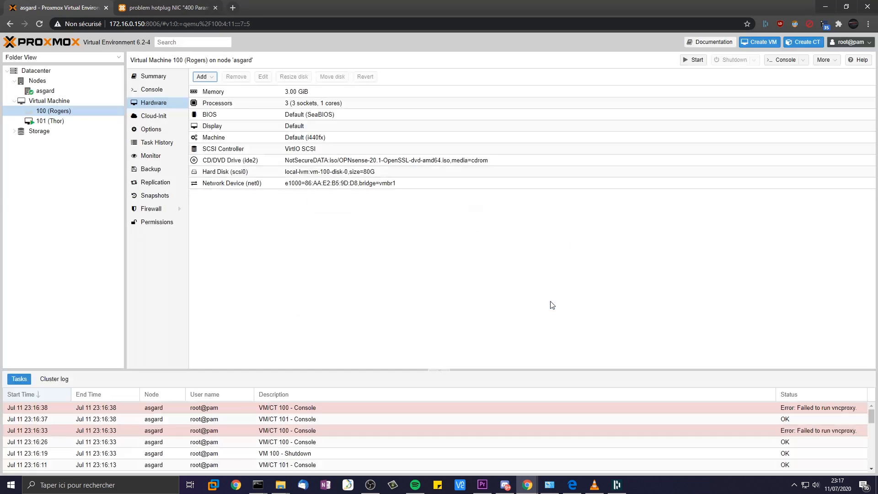
# - Add a third network device on bridge vmbr2, firewall off, then start VM 100
pyautogui.click(199, 75)
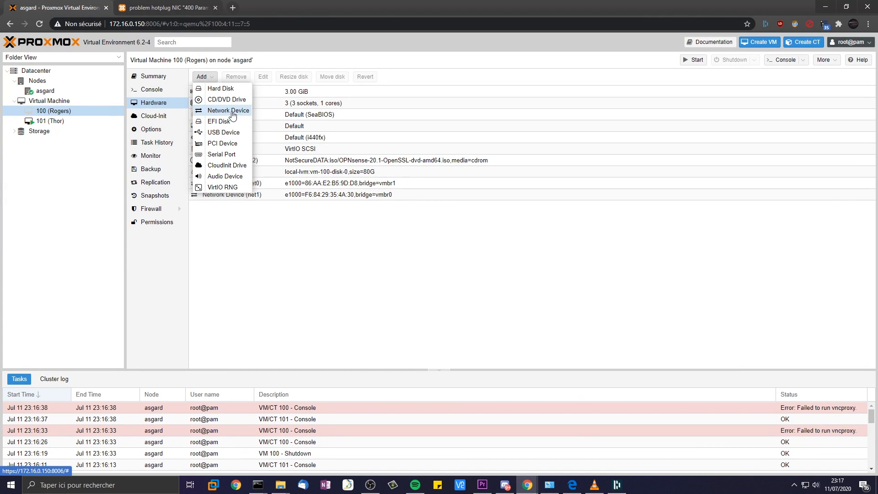
pyautogui.click(230, 111)
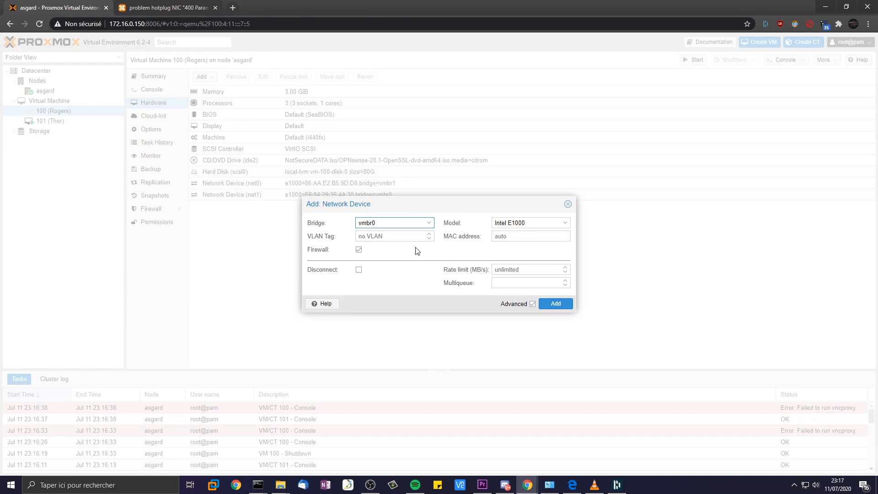
pyautogui.click(399, 225)
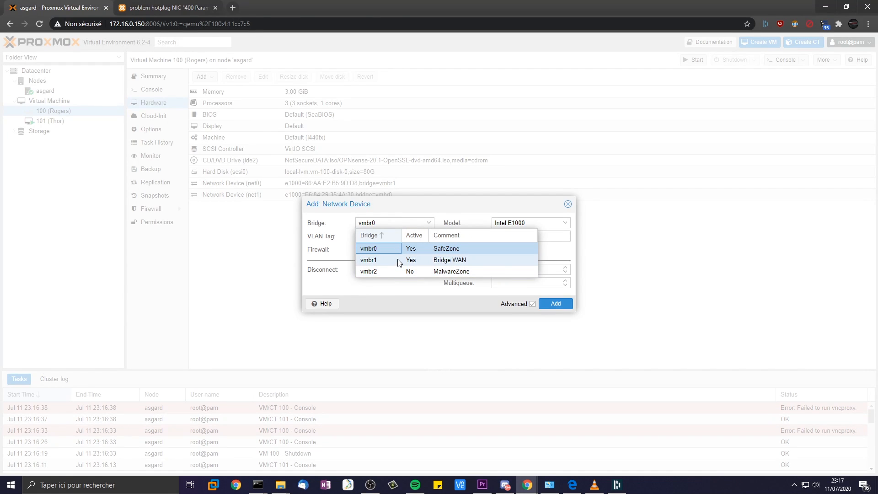
pyautogui.click(388, 271)
pyautogui.click(359, 249)
pyautogui.click(555, 301)
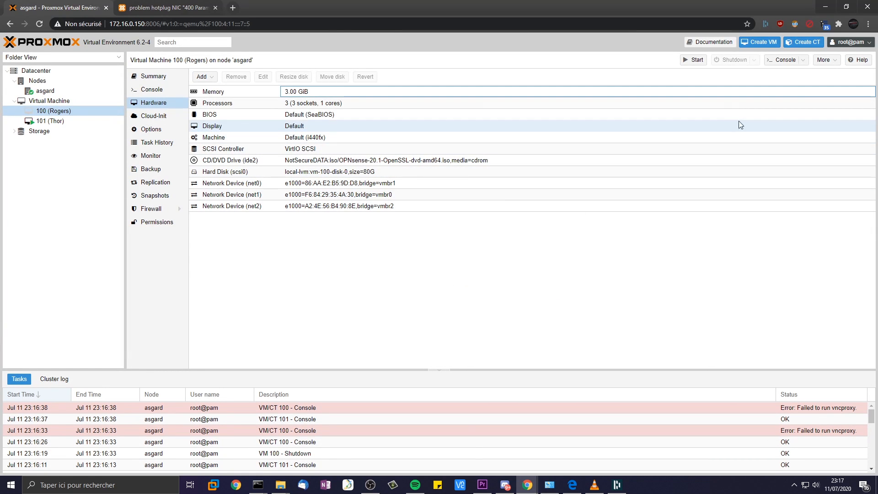
pyautogui.click(693, 61)
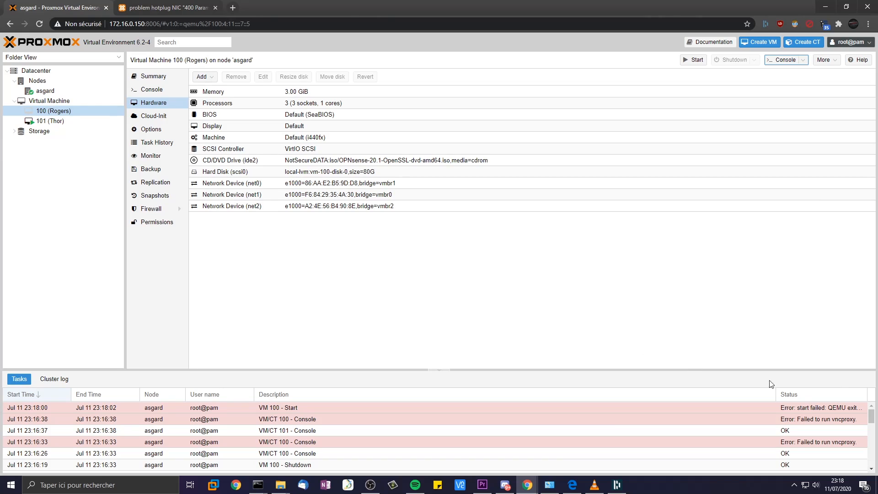
# - Resize the task log columns and read the failed VM 100 start error about missing vmbr2
pyautogui.moveTo(776, 394); pyautogui.dragTo(669, 394)
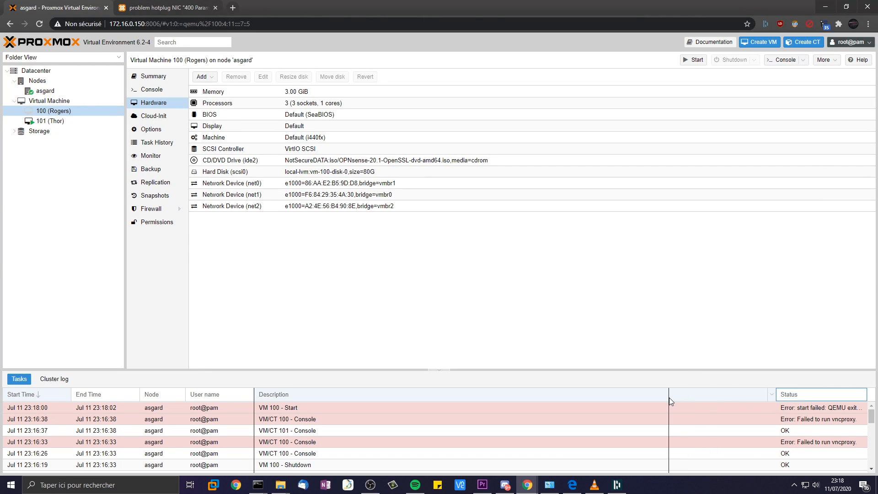
pyautogui.moveTo(759, 394); pyautogui.dragTo(868, 393)
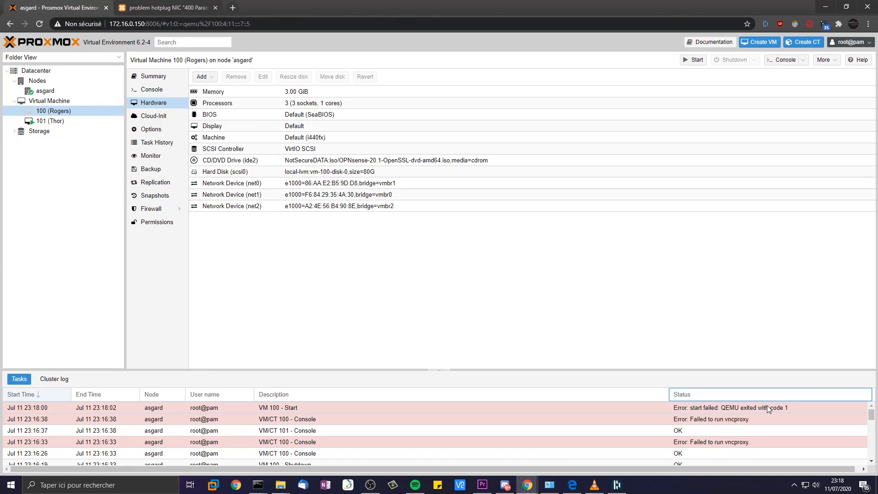
pyautogui.doubleClick(766, 405)
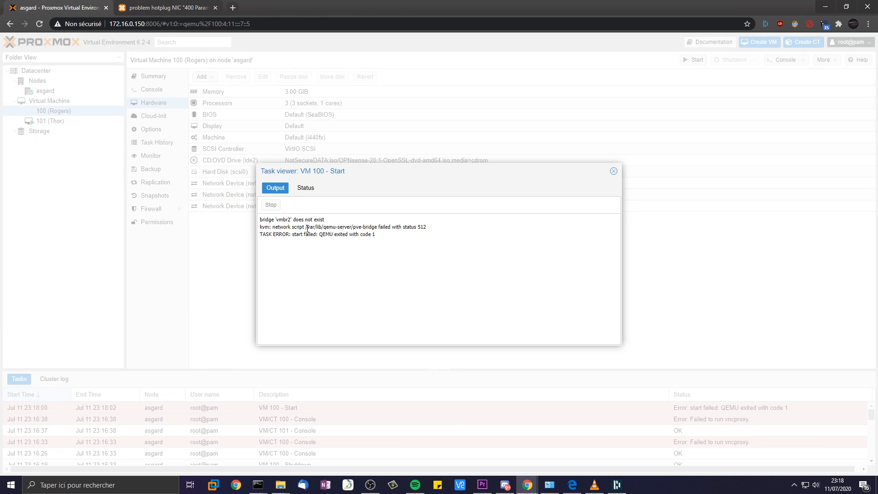
pyautogui.moveTo(280, 221); pyautogui.dragTo(304, 221)
pyautogui.click(346, 230)
pyautogui.click(613, 171)
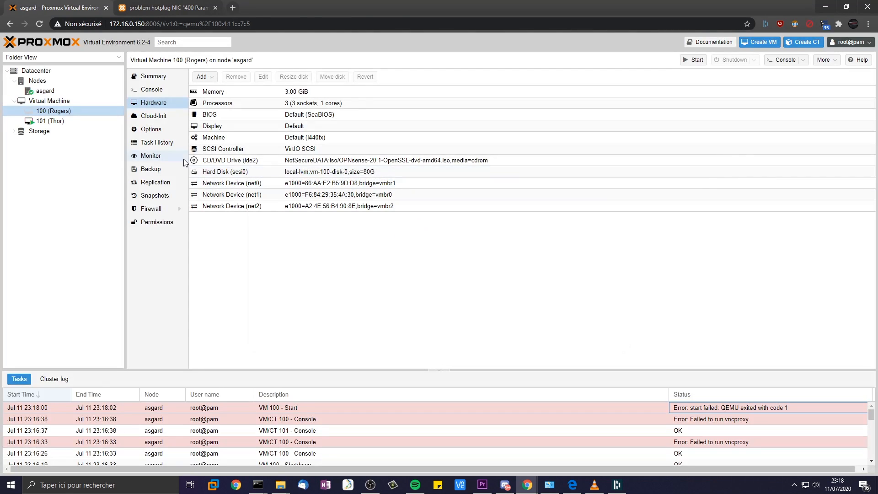
# - Select net2, then go to asgard's network list and pick vmbr2
pyautogui.click(334, 206)
pyautogui.click(45, 91)
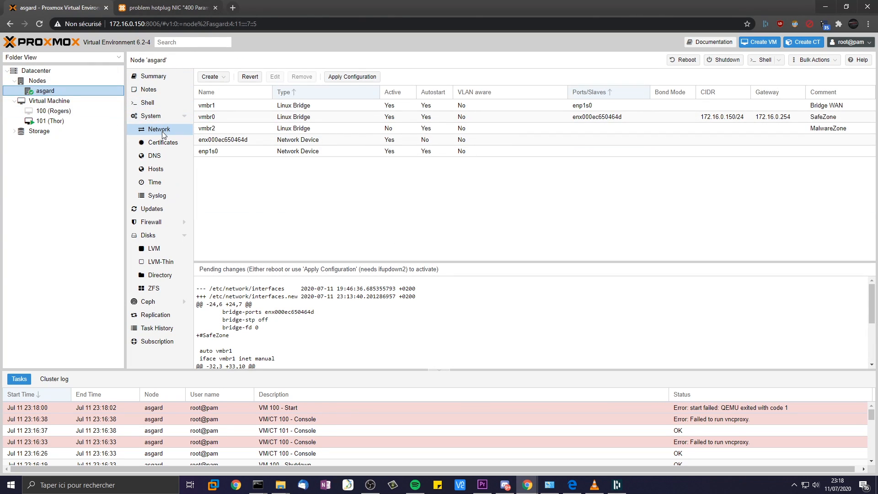
pyautogui.click(222, 128)
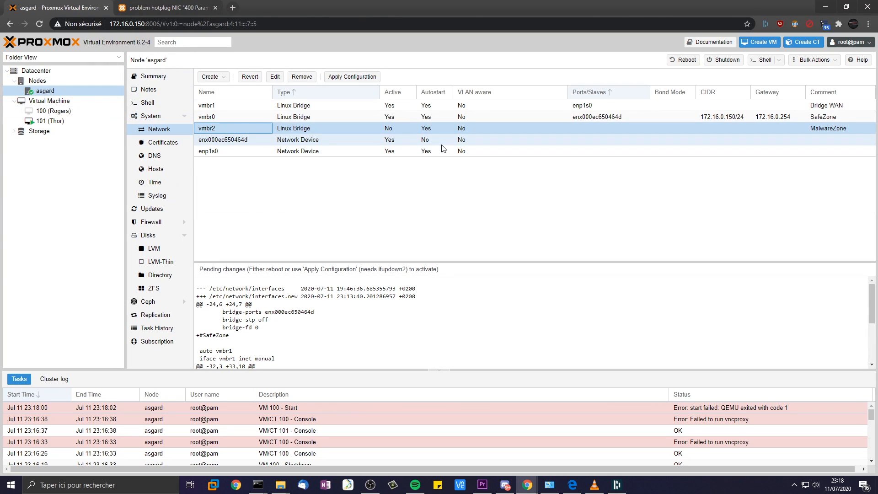
# - Apply the pending network configuration and dismiss the missing ifupdown2 error
pyautogui.click(353, 77)
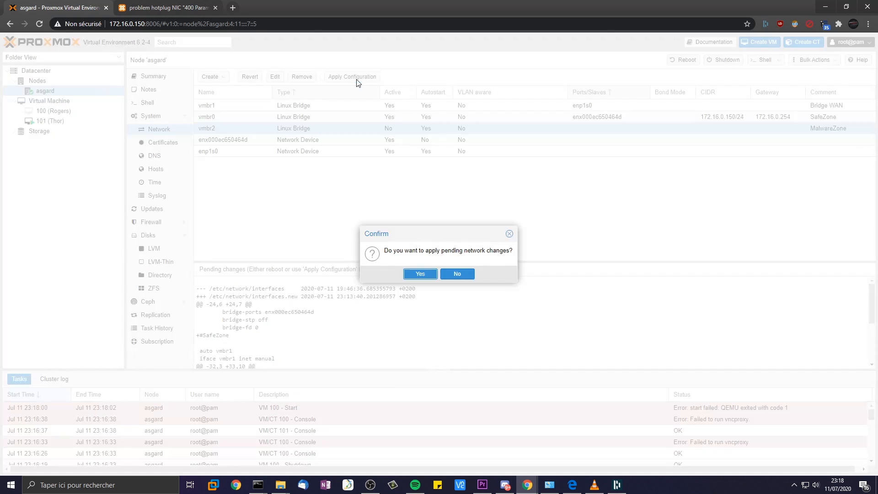
pyautogui.click(427, 274)
pyautogui.press('Return')
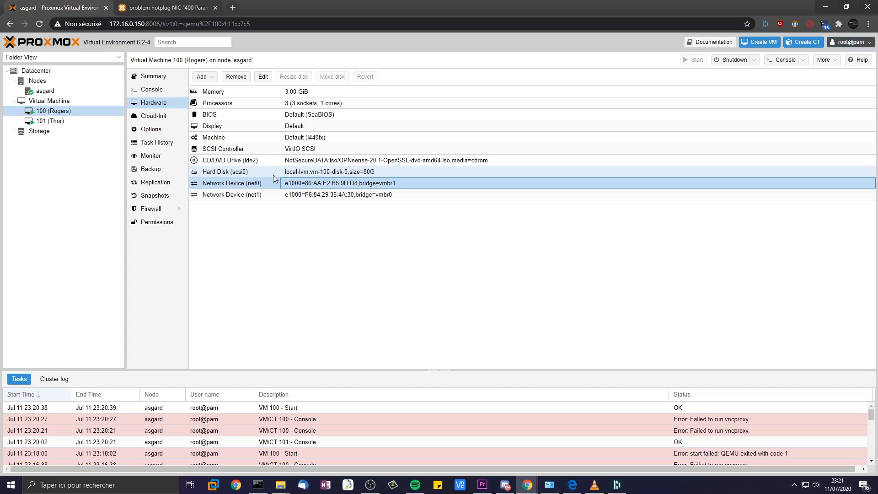
# - Check VM 101 (Thor)'s install console, then Rogers' console and hardware list
pyautogui.click(64, 121)
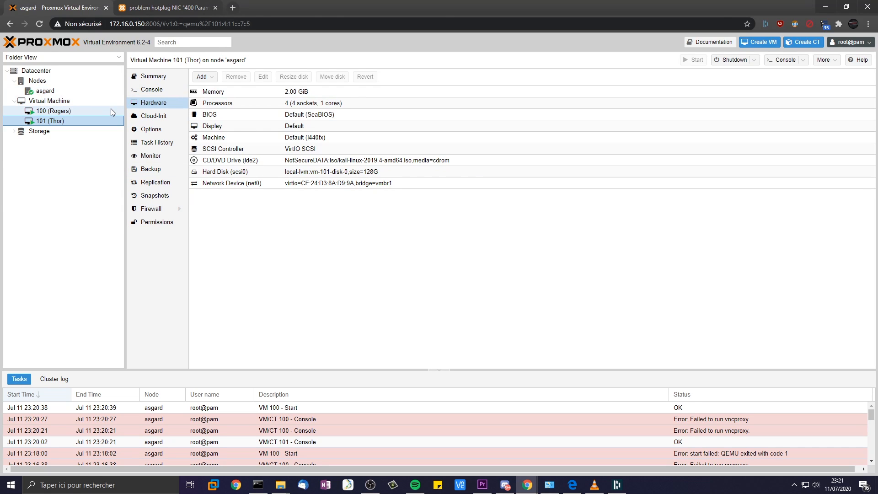
pyautogui.click(152, 89)
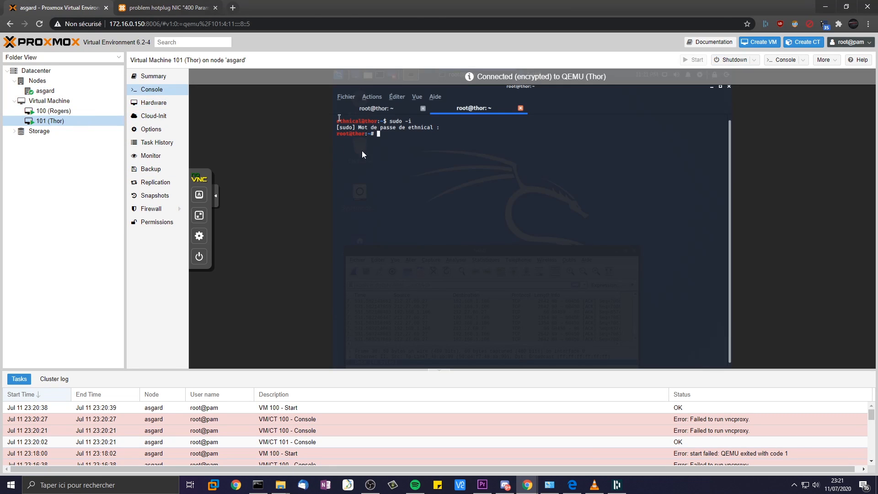
pyautogui.click(396, 110)
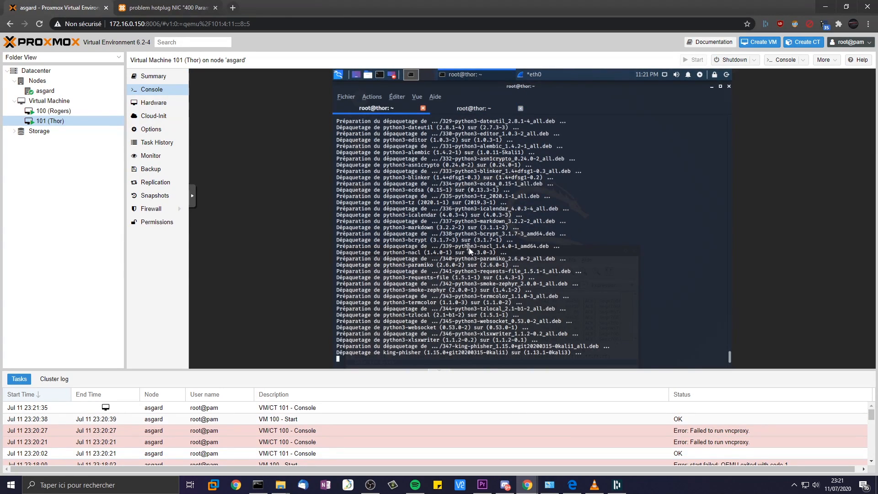
pyautogui.click(51, 112)
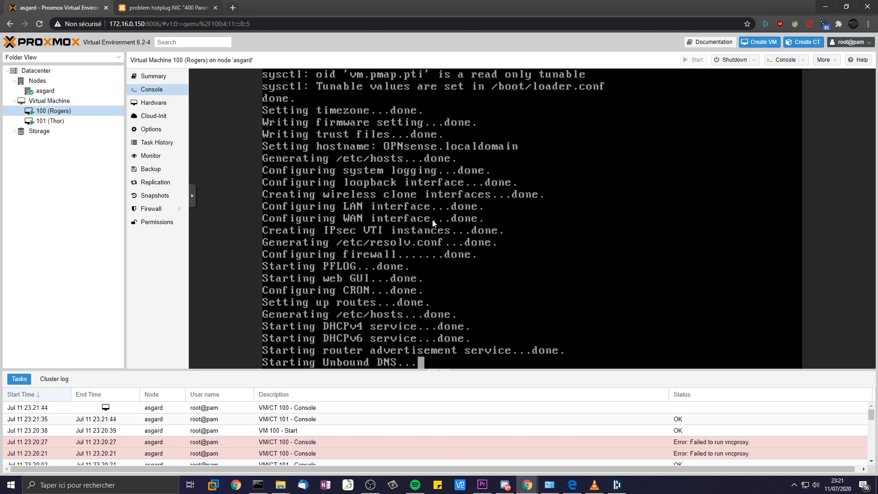
pyautogui.click(156, 103)
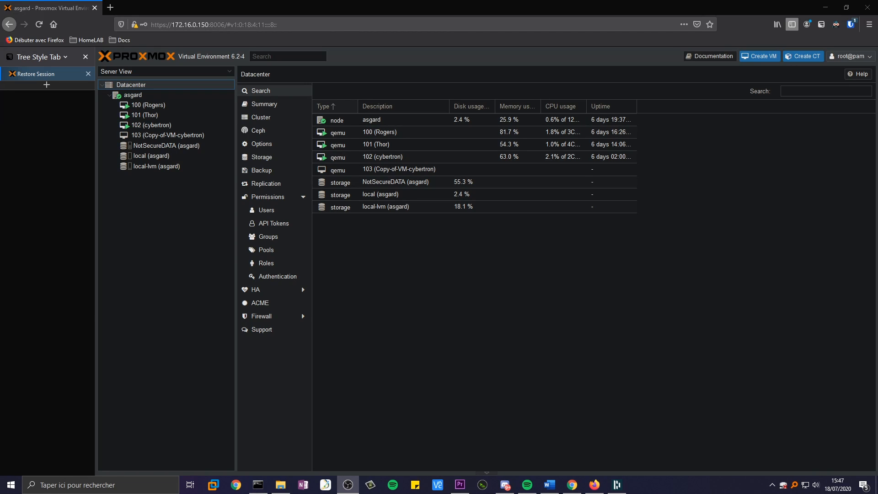
# - View Thor's hardware, inspecting its vmbr0 network device and hard disk entries
pyautogui.click(144, 116)
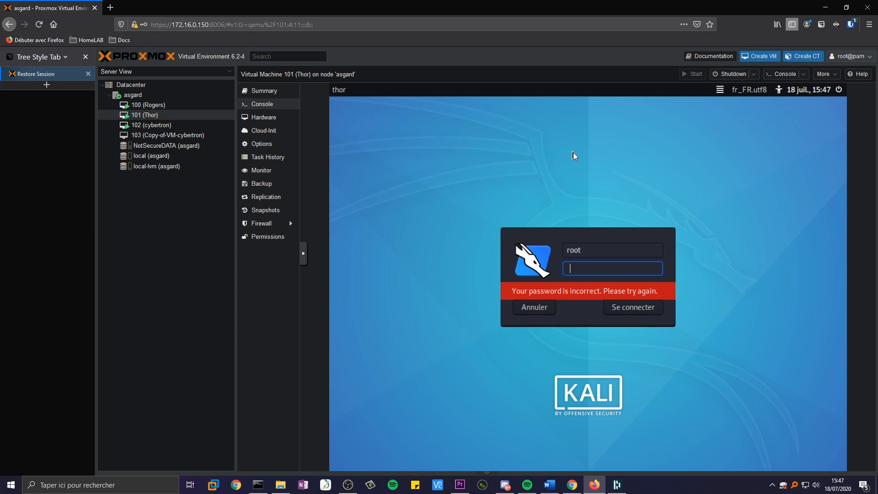
pyautogui.click(270, 117)
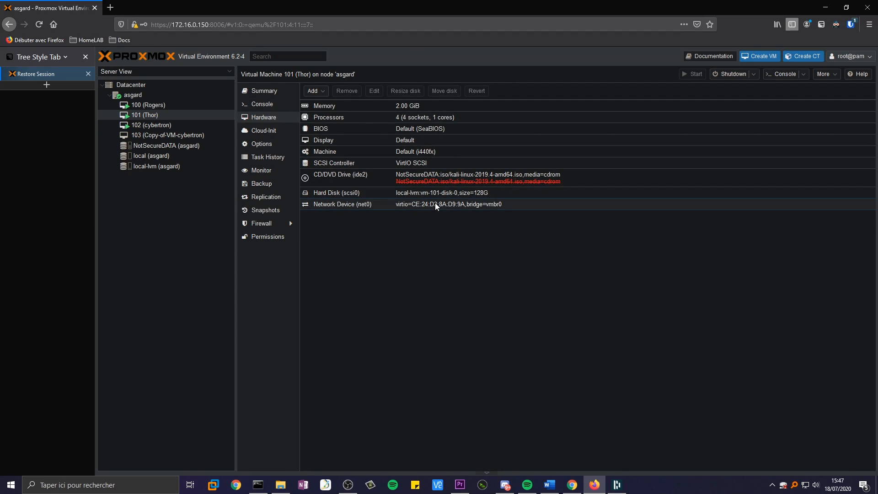
pyautogui.click(402, 207)
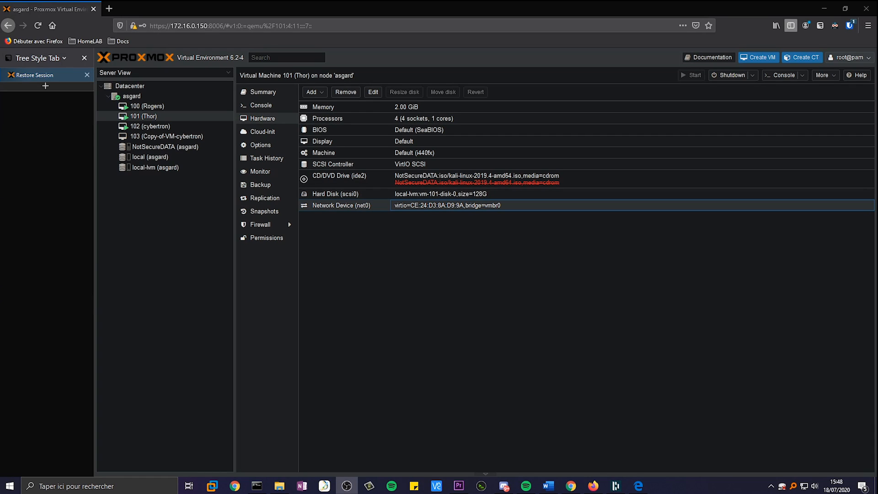
pyautogui.click(337, 194)
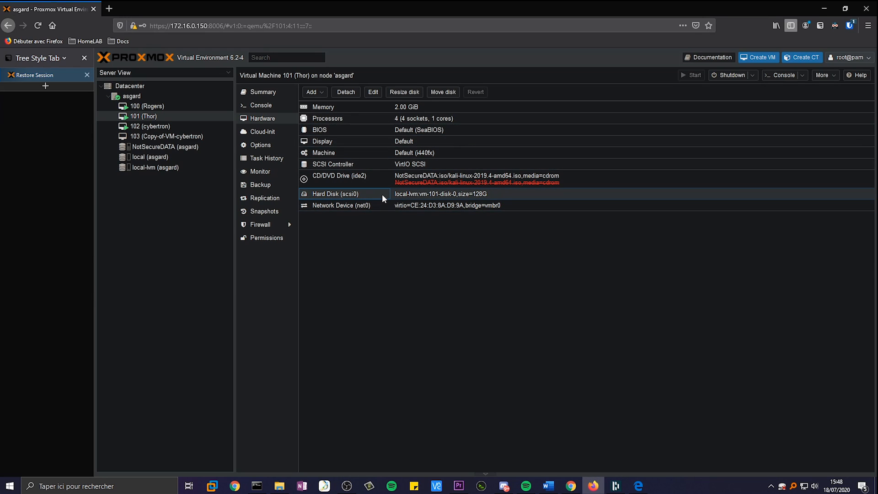
pyautogui.click(435, 194)
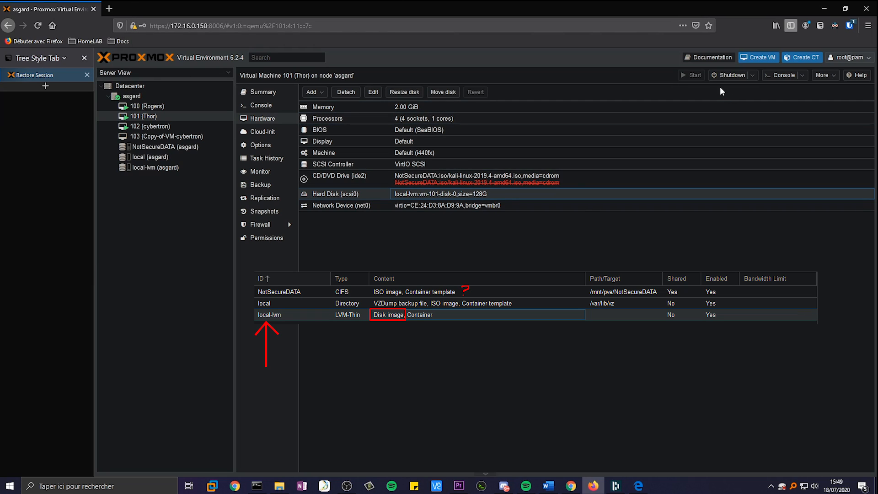
pyautogui.click(758, 57)
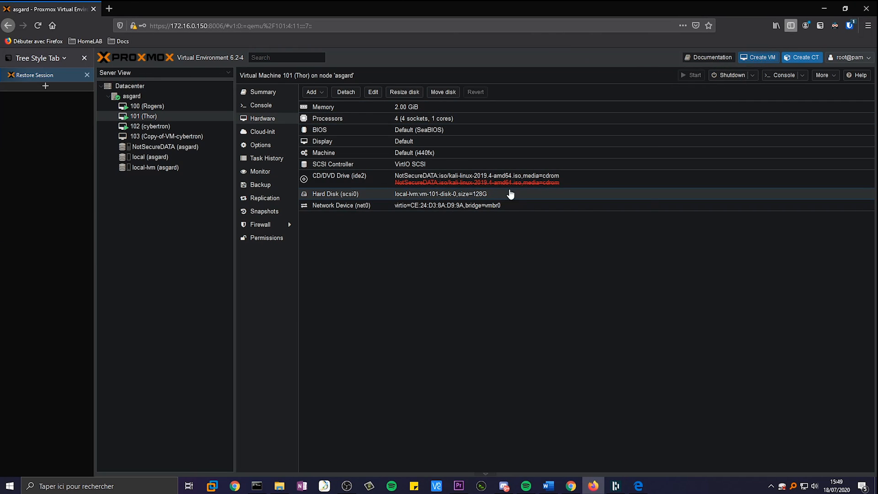
pyautogui.click(628, 368)
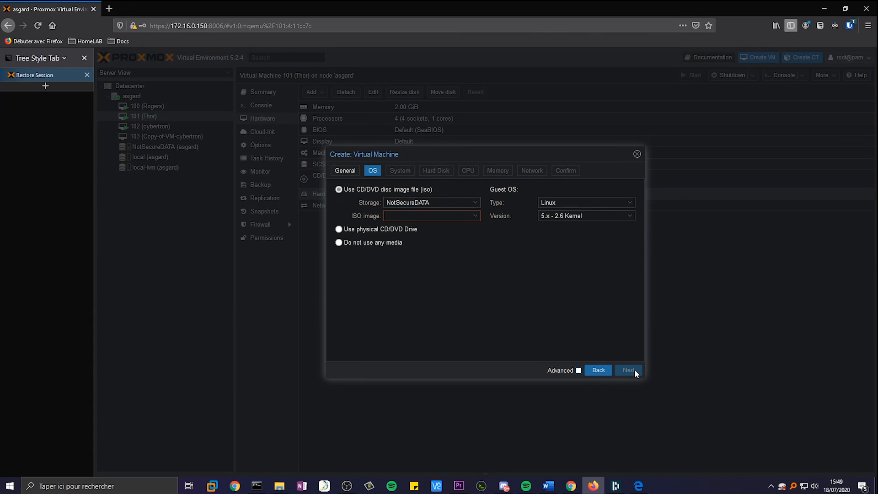
pyautogui.click(430, 215)
pyautogui.click(448, 276)
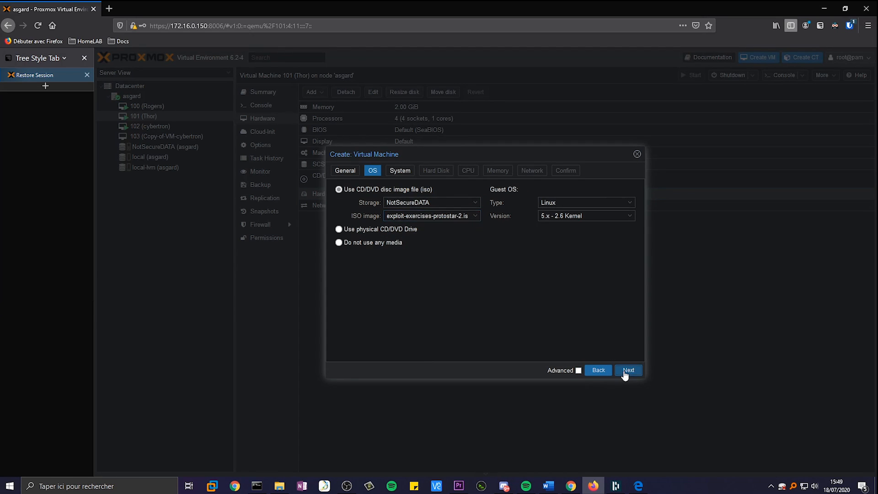
pyautogui.click(625, 371)
pyautogui.click(634, 371)
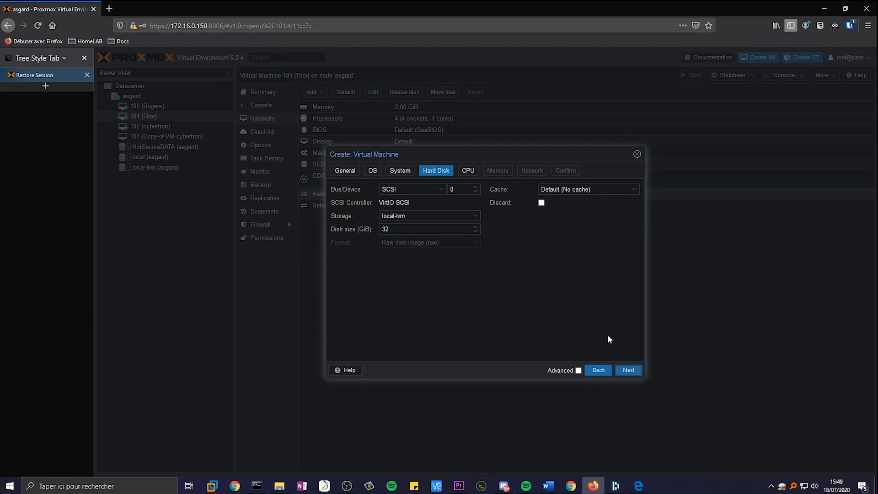
pyautogui.click(414, 216)
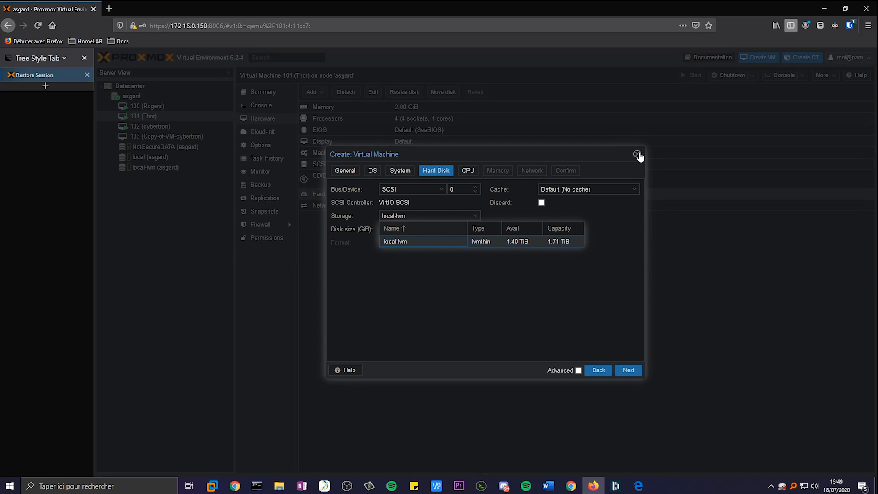
pyautogui.click(637, 154)
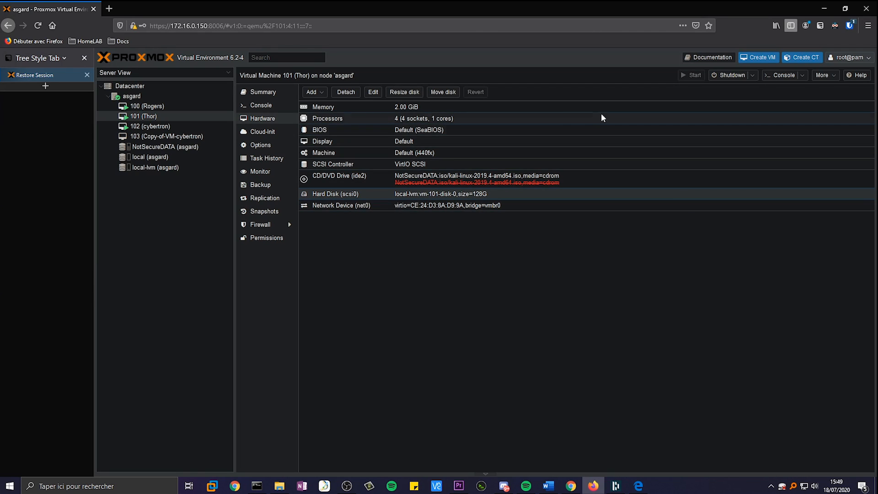
# - Inspect the enp1s0 and vmbr0 rows, widening Ports/Slaves to show port enx000ec650464d
pyautogui.click(128, 96)
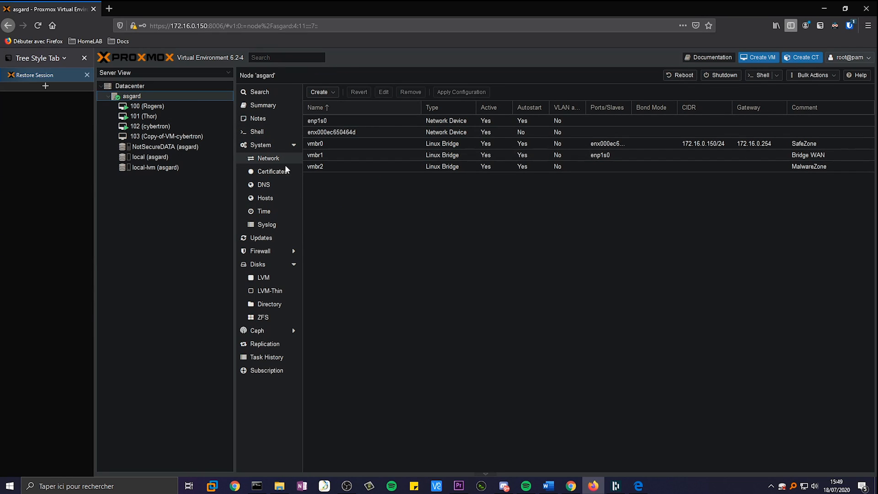
pyautogui.click(405, 122)
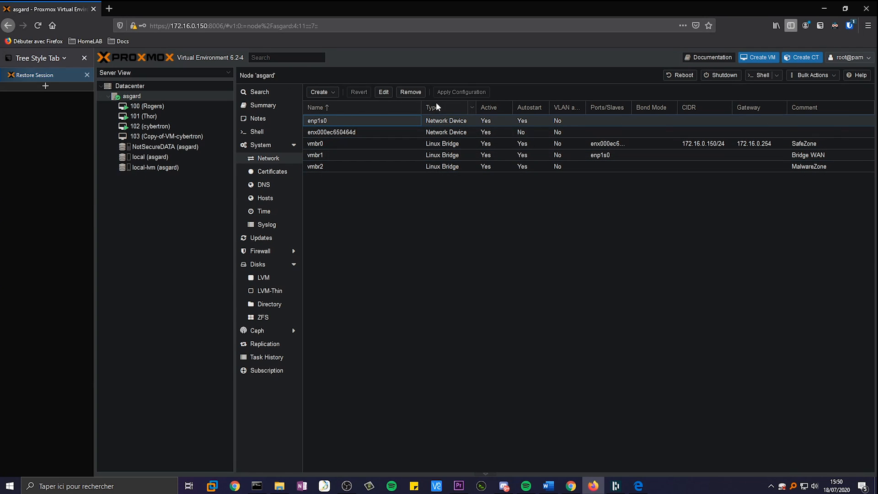
pyautogui.click(450, 122)
pyautogui.click(452, 145)
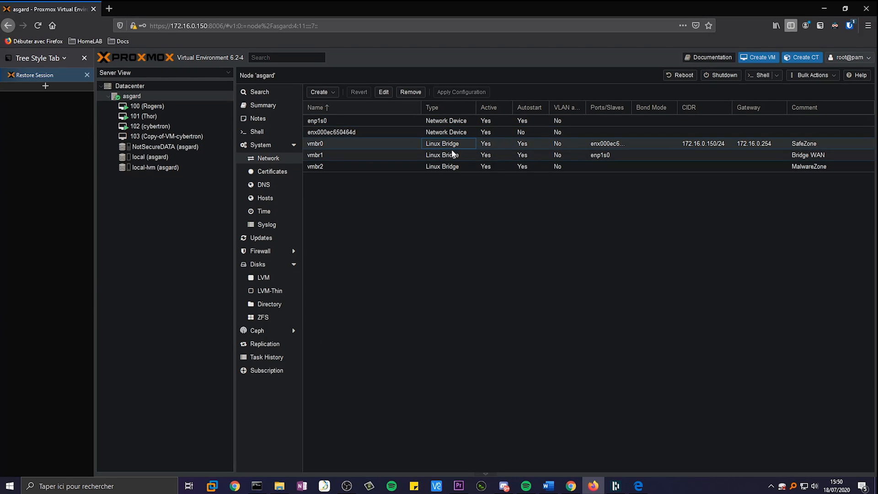
pyautogui.moveTo(631, 107); pyautogui.dragTo(676, 107)
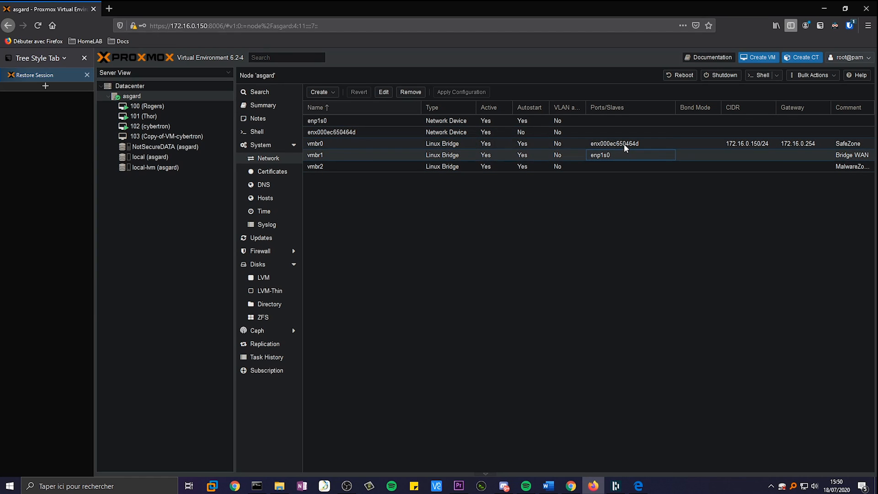
pyautogui.click(625, 145)
pyautogui.click(448, 119)
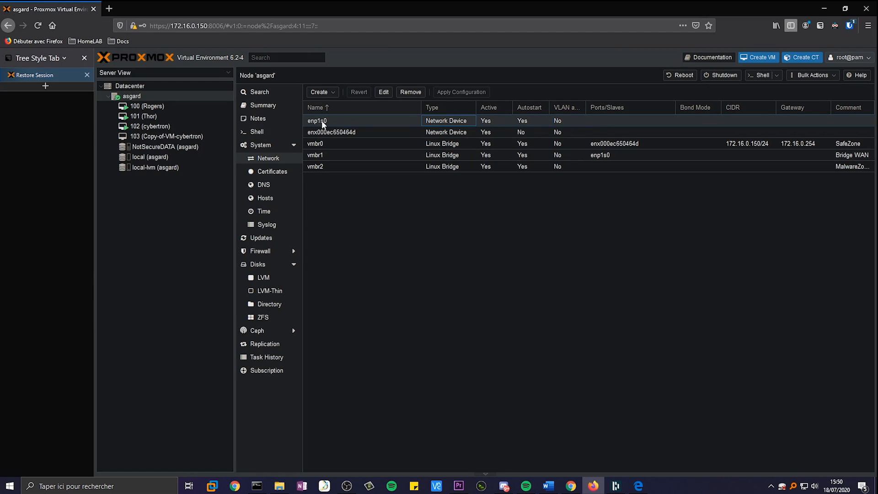
pyautogui.click(473, 145)
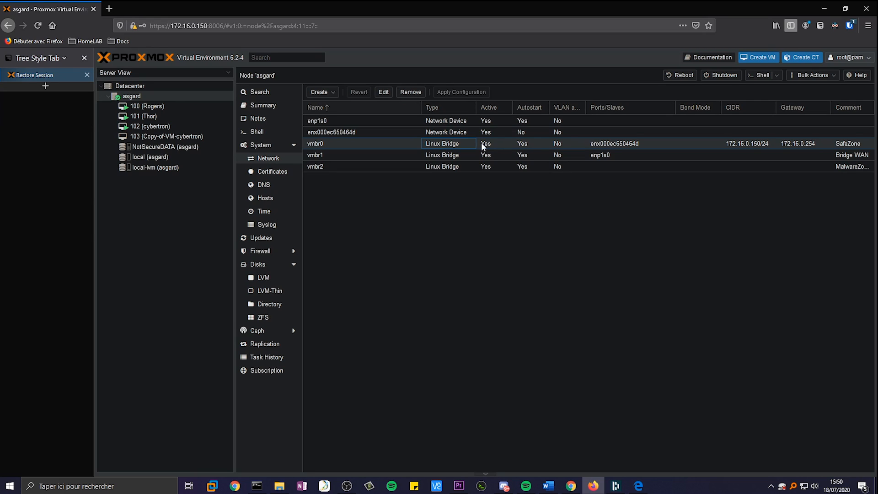
pyautogui.click(648, 145)
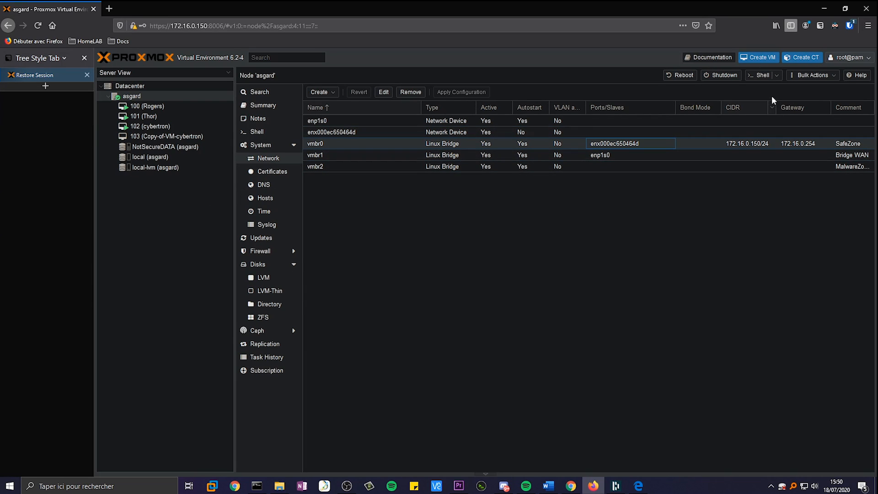
# - Narrow the CIDR and Ports/Slaves columns, select vmbr2, then view VM 102 (cybertron)'s hardware
pyautogui.moveTo(777, 109); pyautogui.dragTo(739, 109)
pyautogui.moveTo(675, 109); pyautogui.dragTo(635, 108)
pyautogui.click(776, 166)
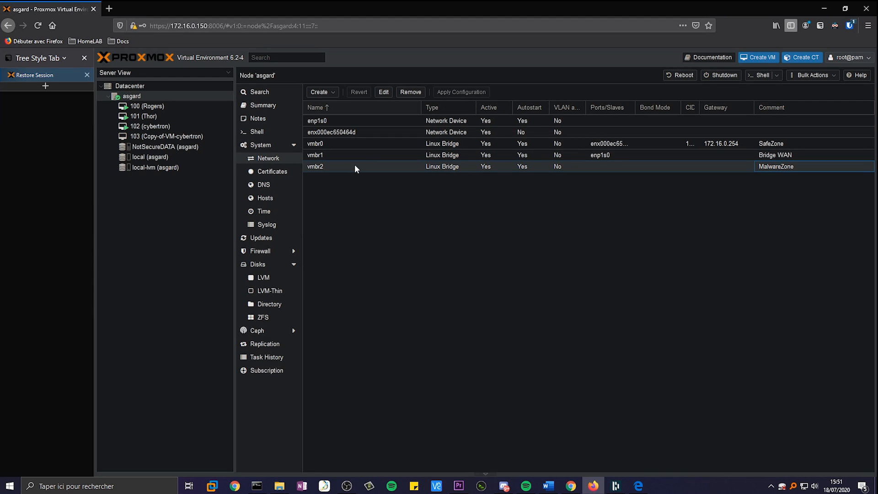
pyautogui.moveTo(635, 108); pyautogui.dragTo(654, 108)
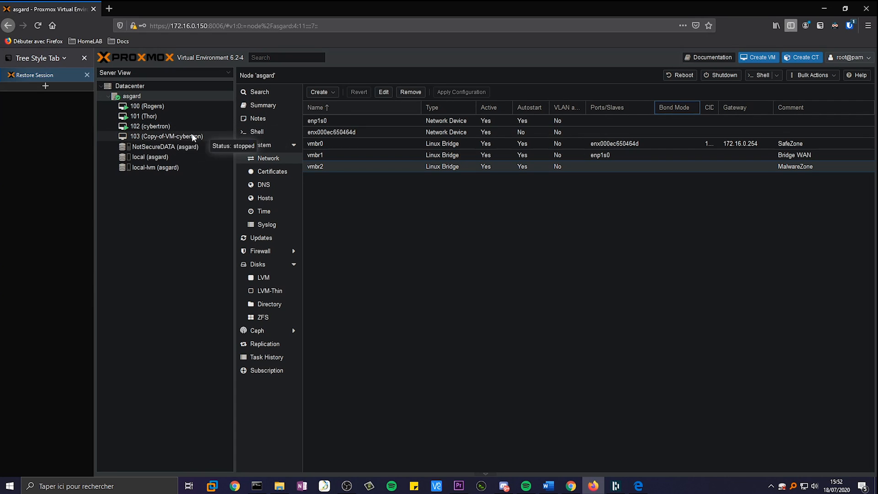
pyautogui.click(168, 128)
# - Compare the hardware of VMs 103, 101 and 102, ending on cybertron's net0 attached to vmbr0
pyautogui.click(154, 136)
pyautogui.click(153, 127)
pyautogui.click(146, 118)
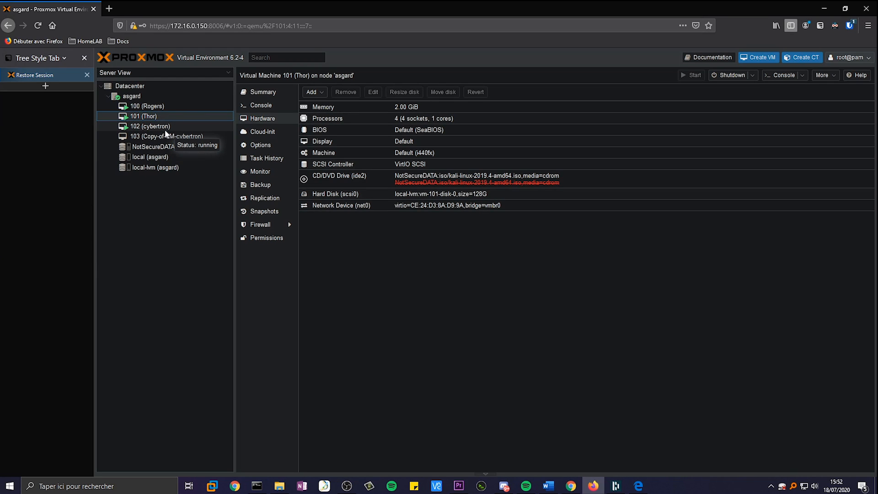
pyautogui.click(166, 128)
pyautogui.click(160, 136)
pyautogui.click(161, 130)
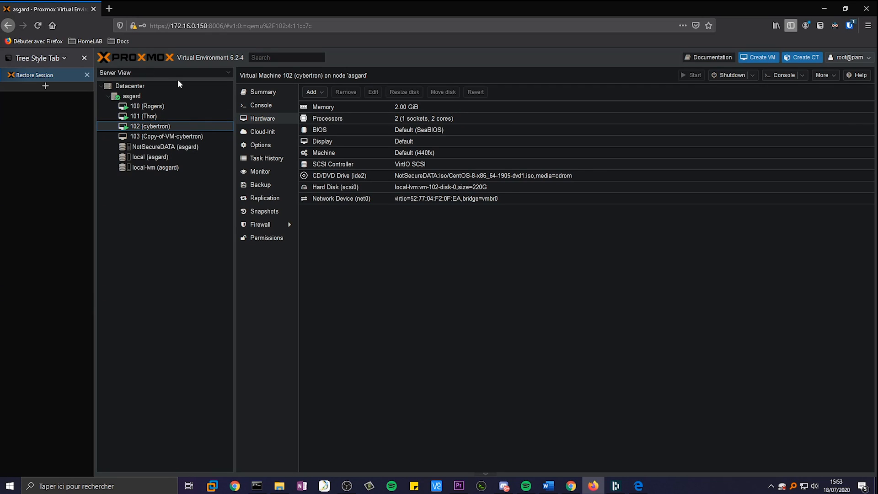
pyautogui.click(85, 41)
# - Open the HomeLAB 'Dashboard | Lobby' bookmark for 172.16.0.254 in a new tab
pyautogui.moveTo(118, 41)
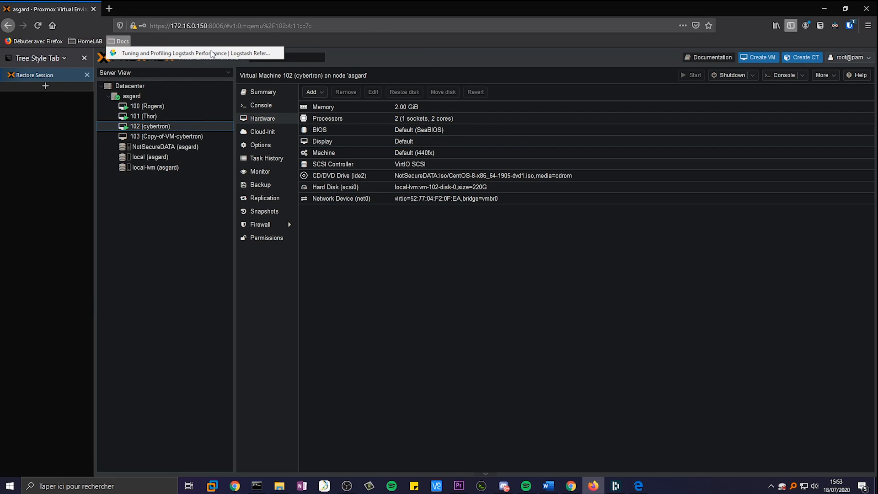
pyautogui.moveTo(88, 41)
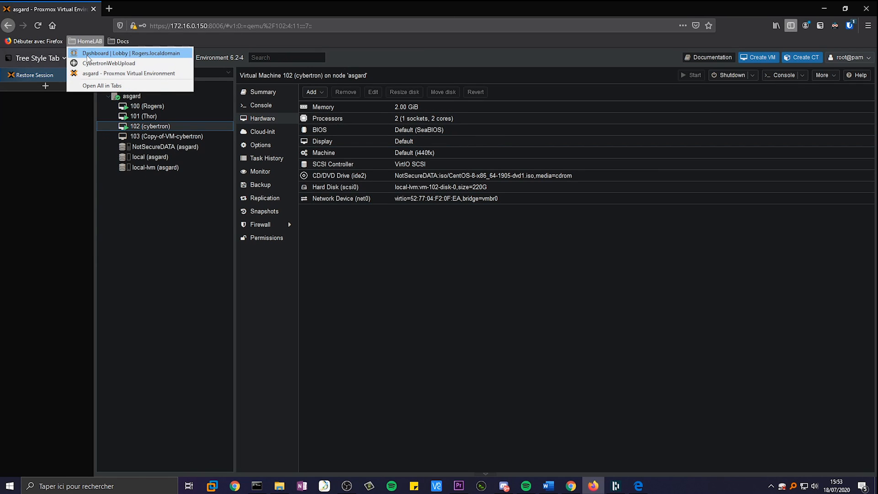
pyautogui.rightClick(121, 54)
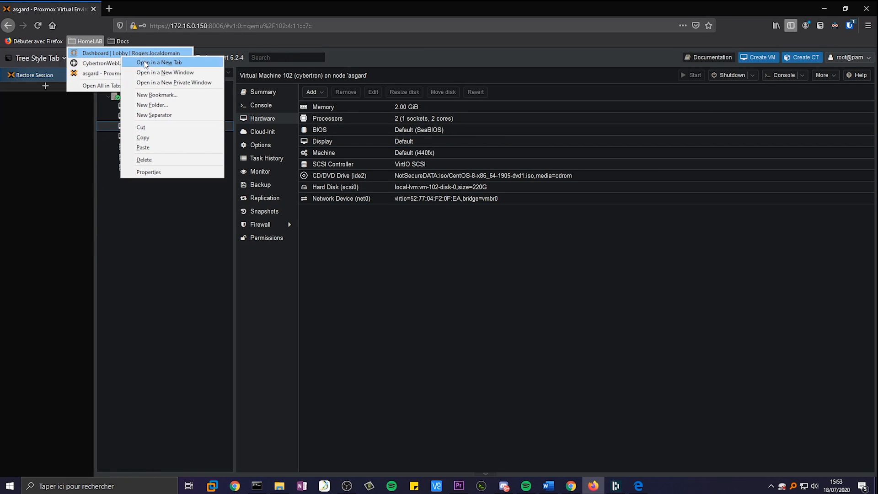
pyautogui.click(145, 63)
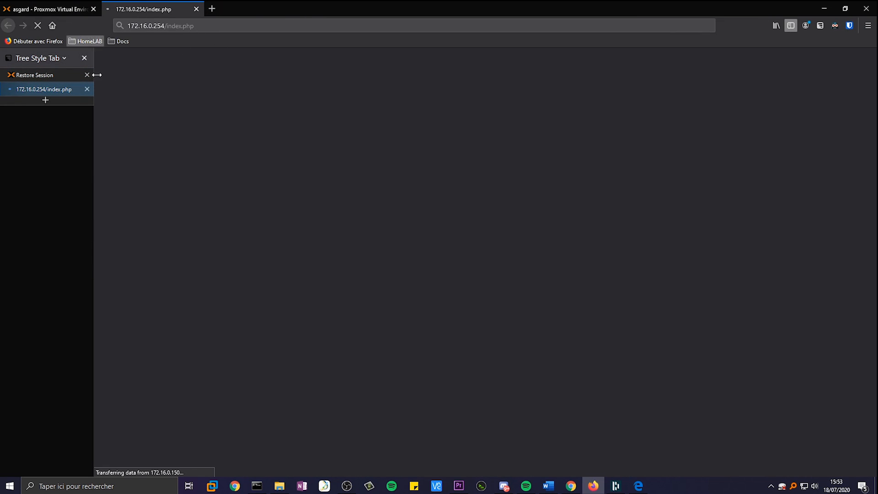
# - Sign in to OPNsense with the saved credentials, decline saving the login, and return to Proxmox
pyautogui.click(160, 25)
pyautogui.click(168, 25)
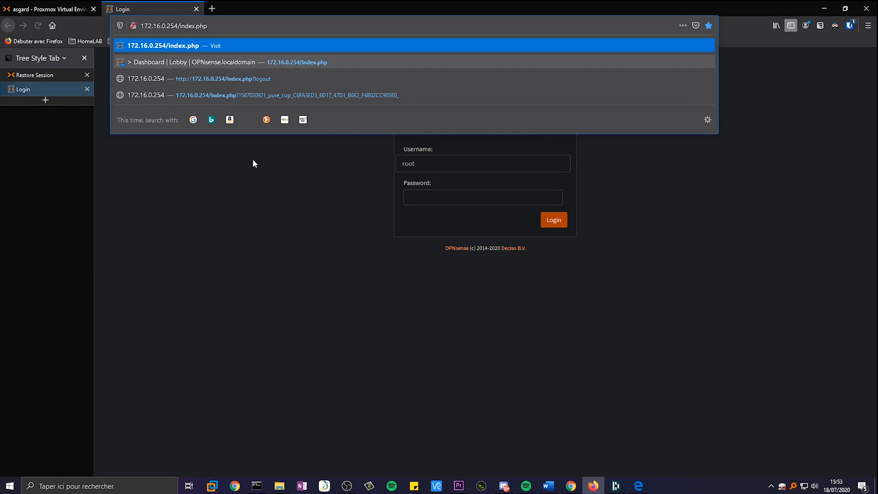
pyautogui.click(252, 158)
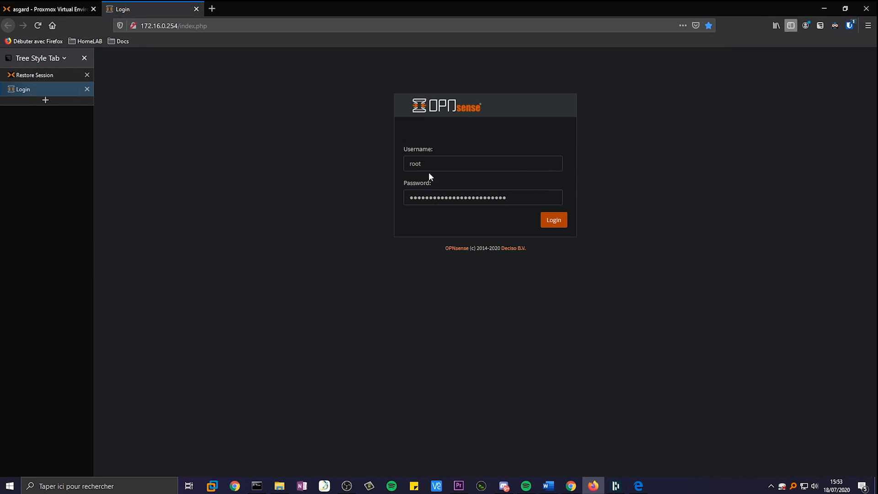
pyautogui.click(553, 225)
pyautogui.click(257, 106)
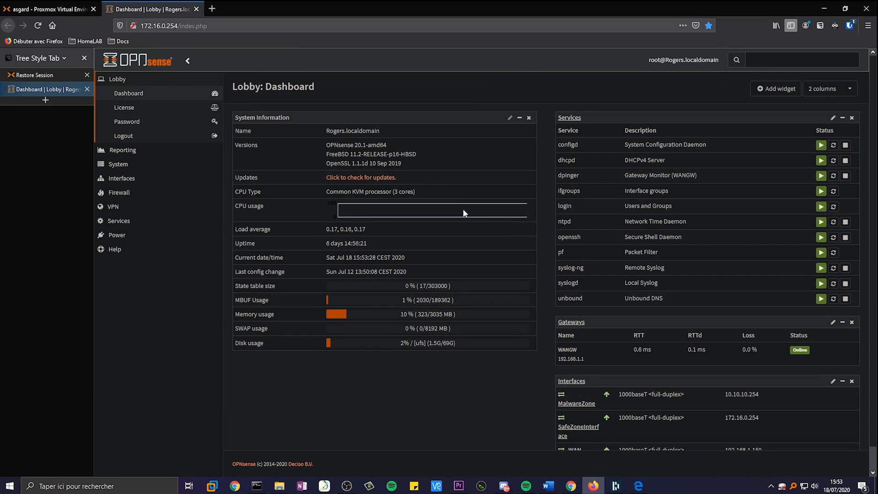
pyautogui.click(48, 9)
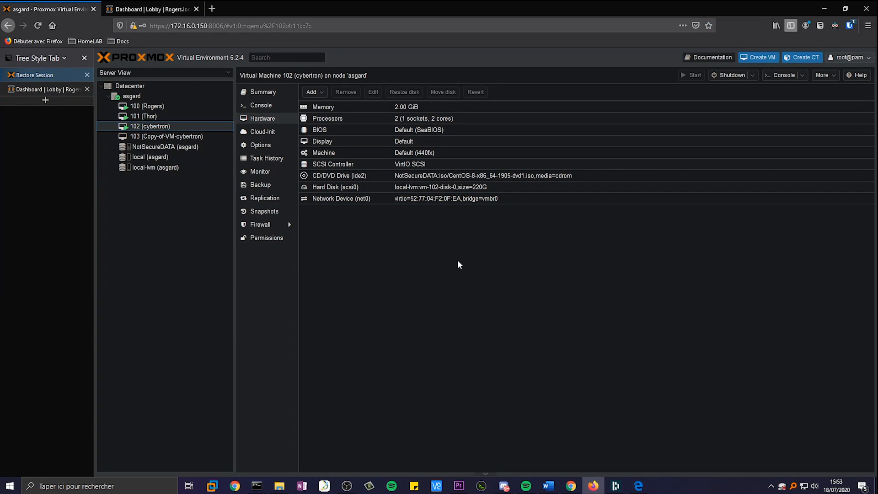